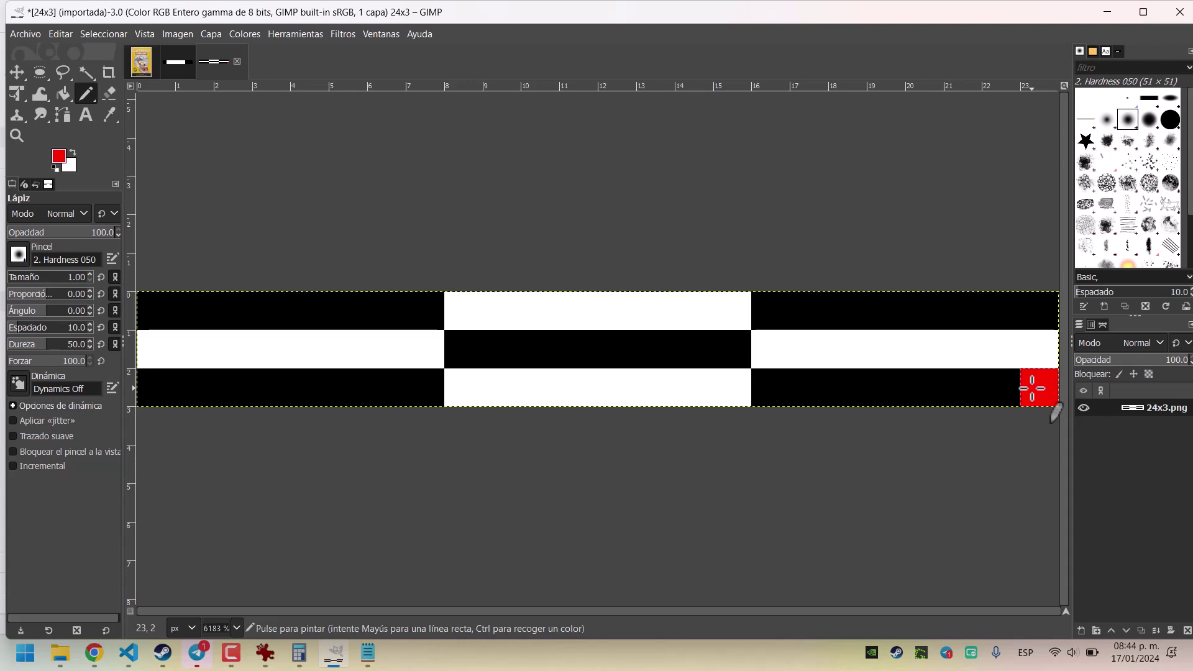
# Undo the red pixel and paint the last pixel of the bottom row black, picking the colour from that row.
pyautogui.press('ctrl')
pyautogui.hotkey('ctrl', 'z')
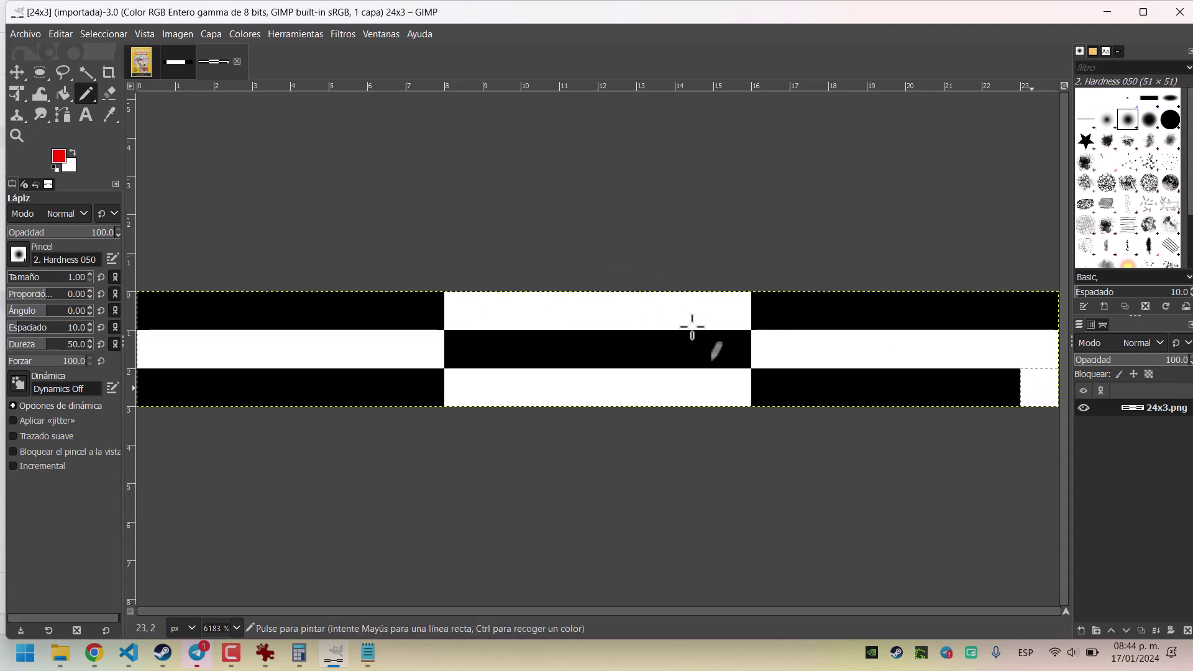
pyautogui.keyDown('ctrl'); pyautogui.click(903, 392); pyautogui.keyUp('ctrl')
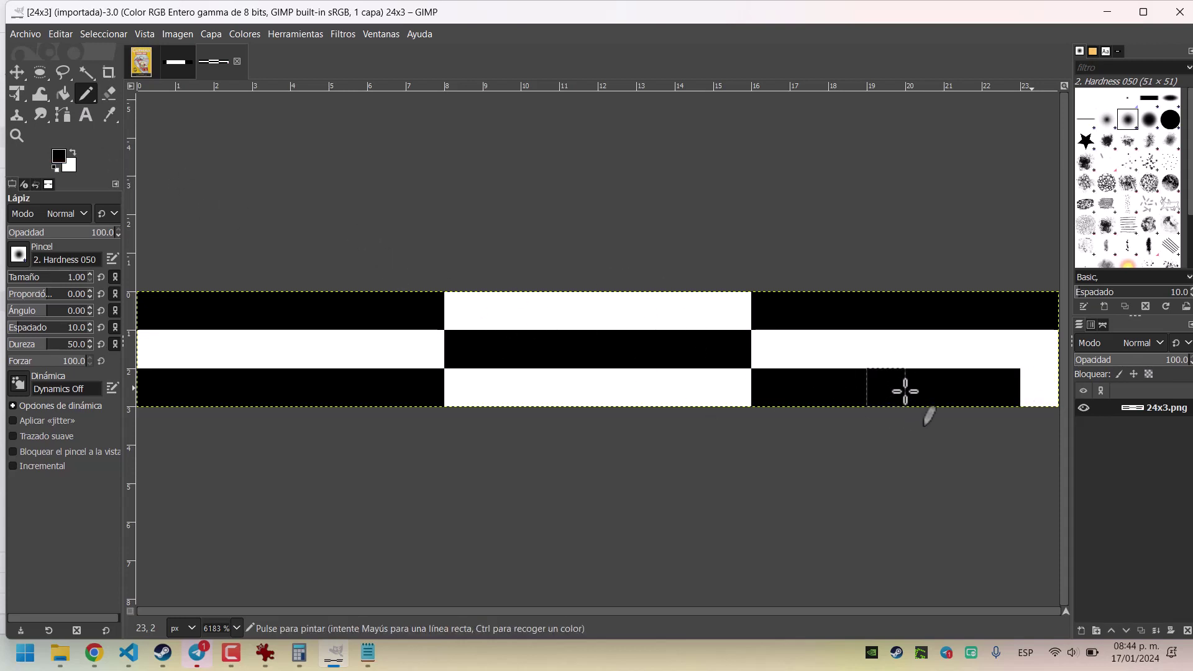
pyautogui.click(1045, 387)
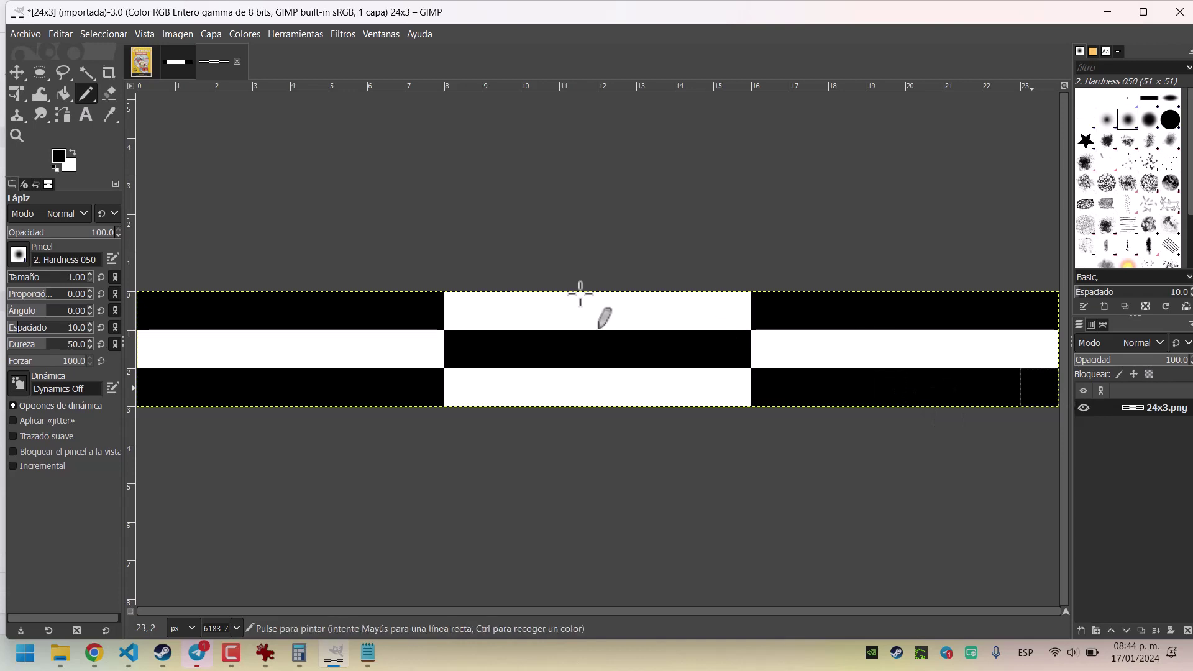
# Overwrite 24x3.png with the edited image and, in Visual Studio Code, rerun raster-bit-image-go.exe to convert it to 24x3.bin.
pyautogui.click(26, 34)
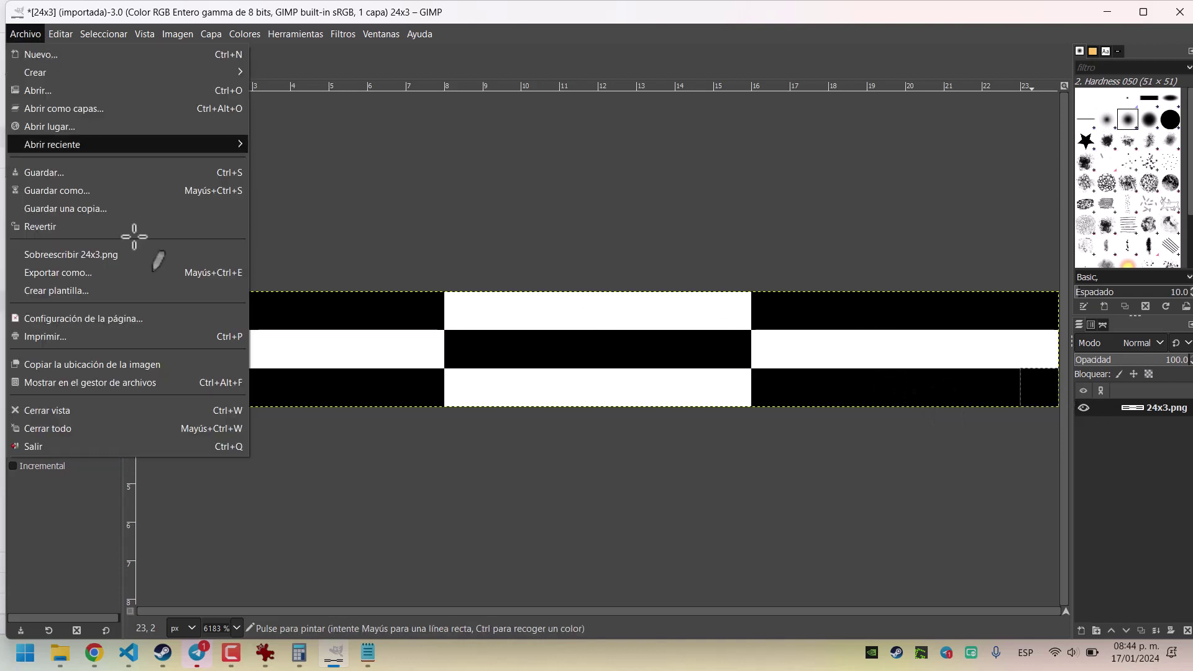
pyautogui.click(159, 260)
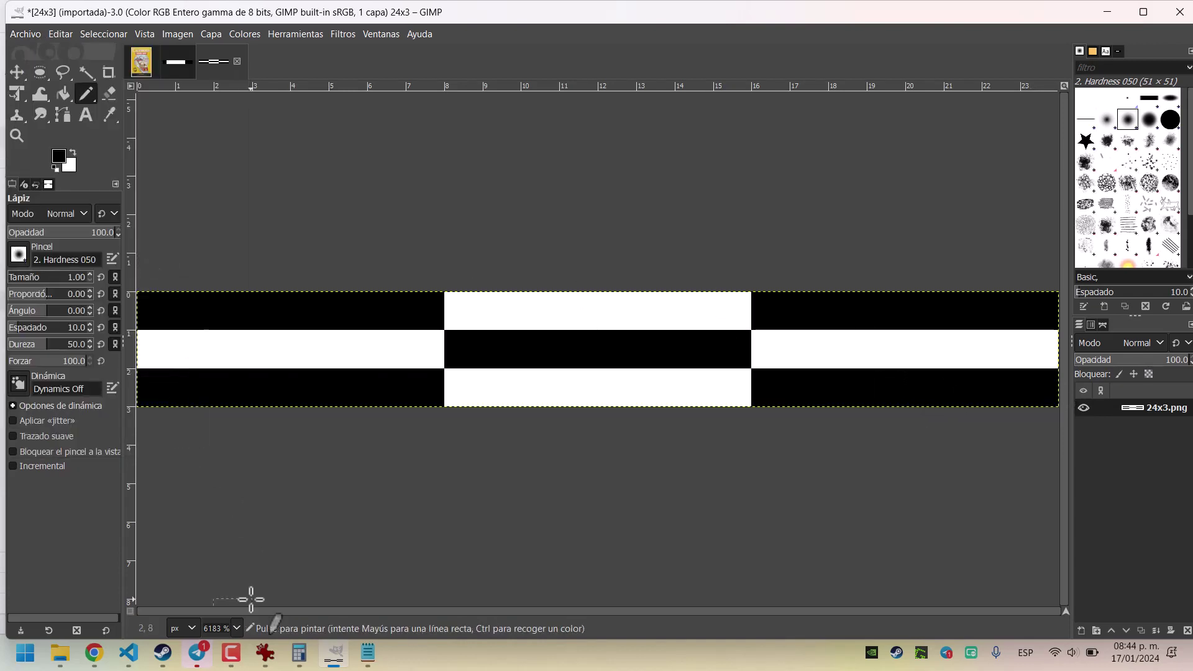
pyautogui.click(130, 656)
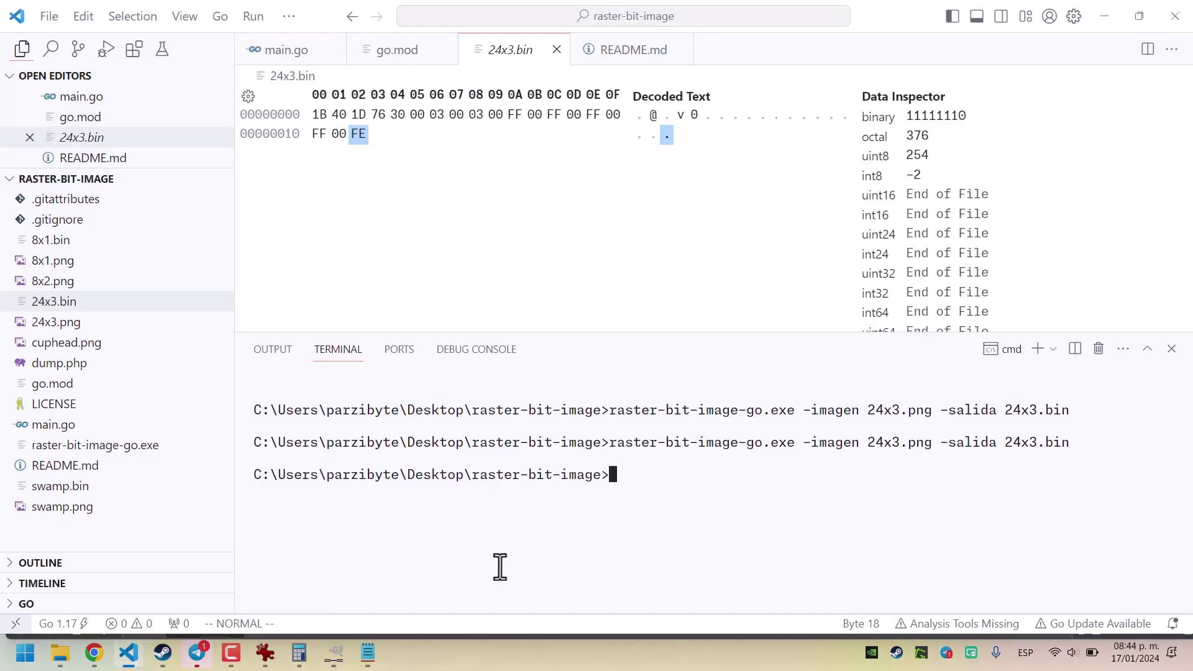
pyautogui.press('Up')
pyautogui.press('Return')
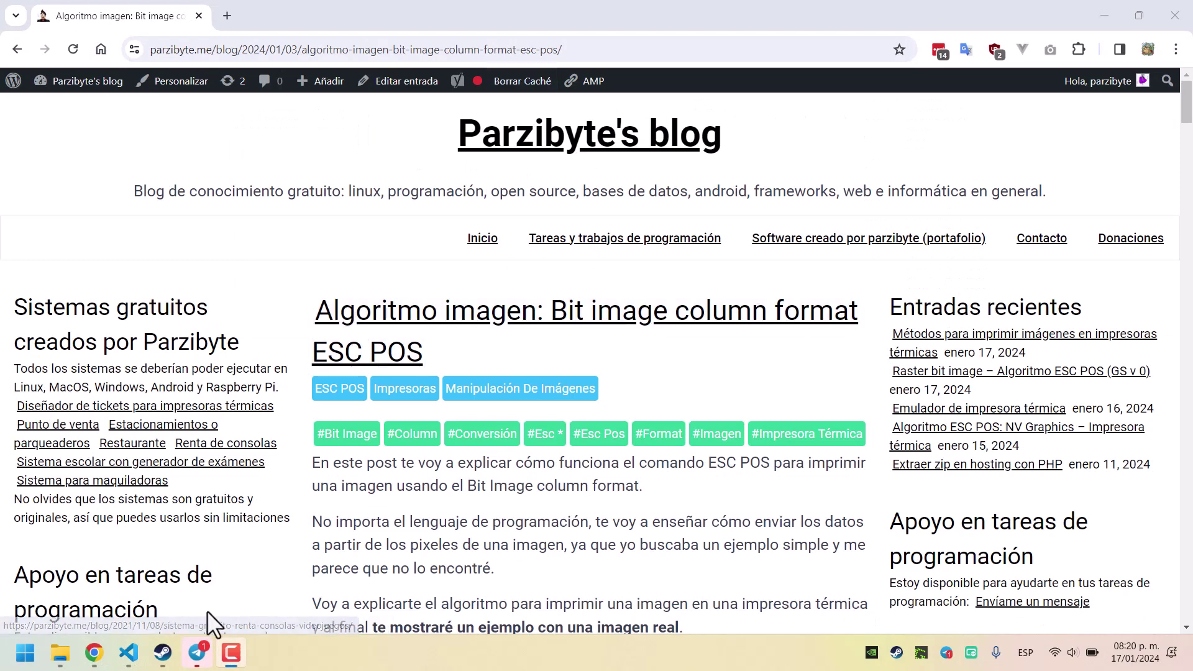
# In Chrome, open the post "Raster bit image – Algoritmo ESC POS (GS v 0)" and "Métodos para imprimir imágenes en impresoras térmicas" in a new tab.
pyautogui.click(598, 9)
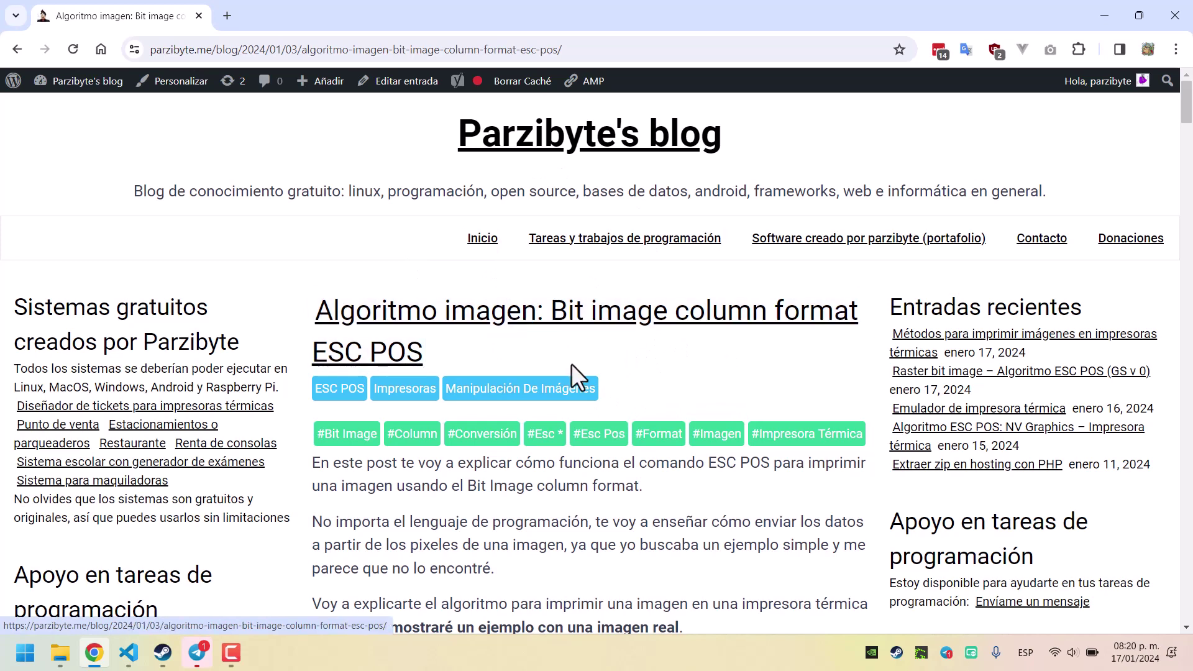
pyautogui.click(999, 373)
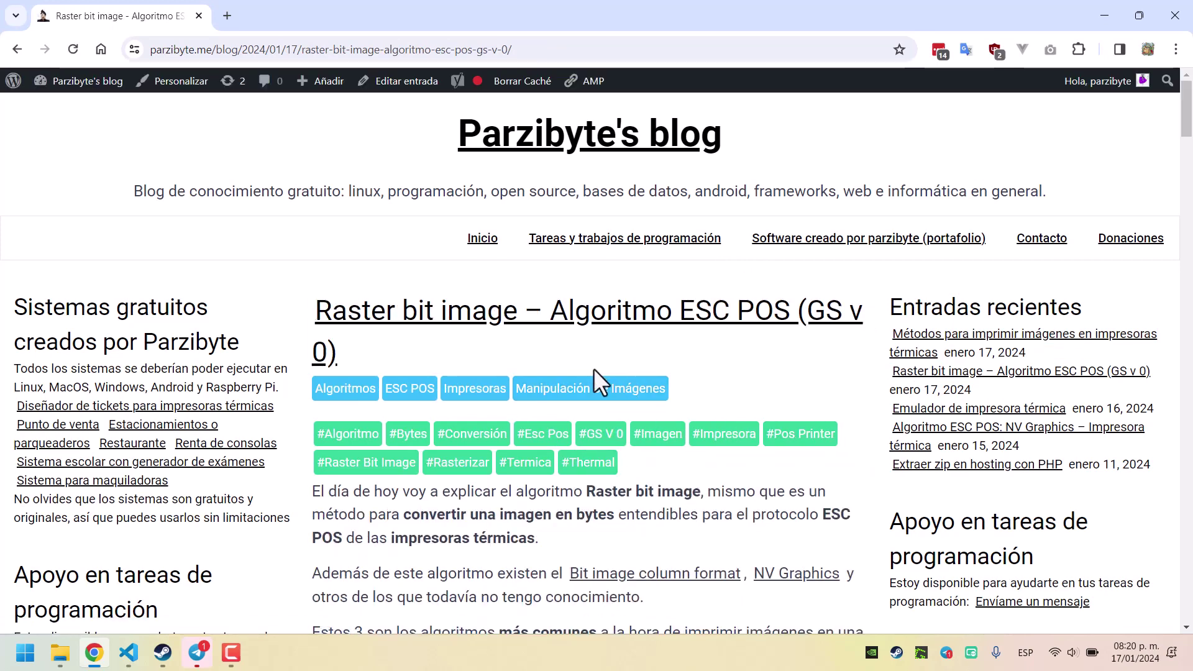
pyautogui.middleClick(957, 343)
pyautogui.click(344, 9)
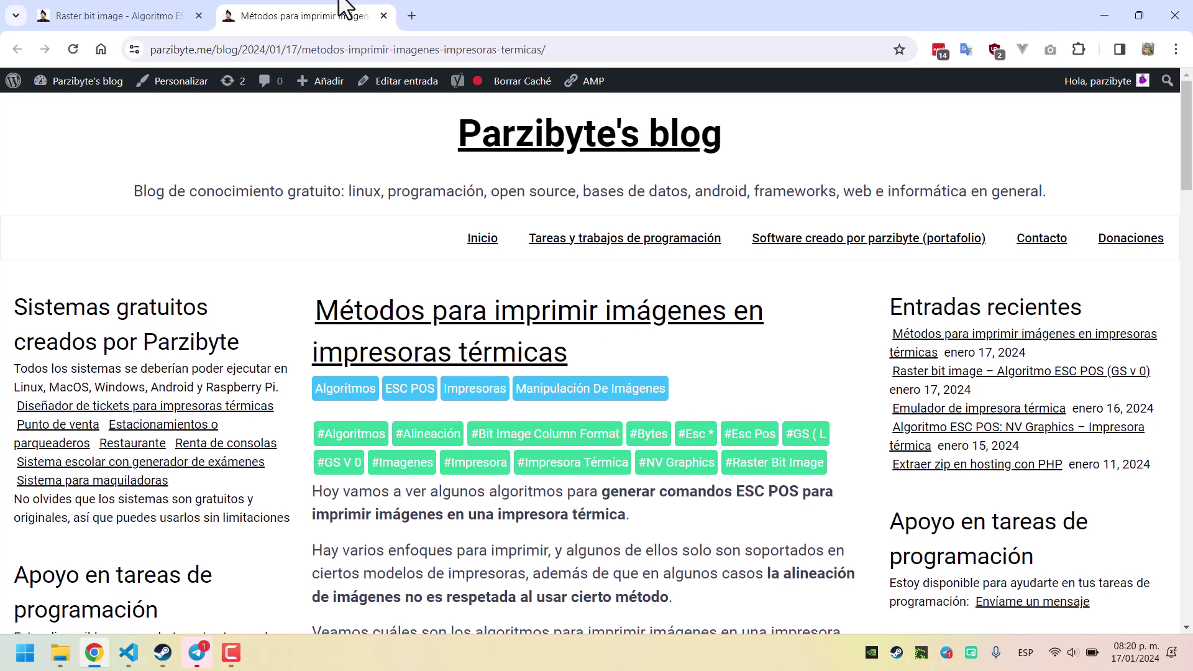
# Look over the title of the post on methods for printing images, comparing it with the Raster bit image post, and close its tab.
pyautogui.tripleClick(533, 314)
pyautogui.click(592, 263)
pyautogui.hotkey('ctrl', 'shift', 'Tab')
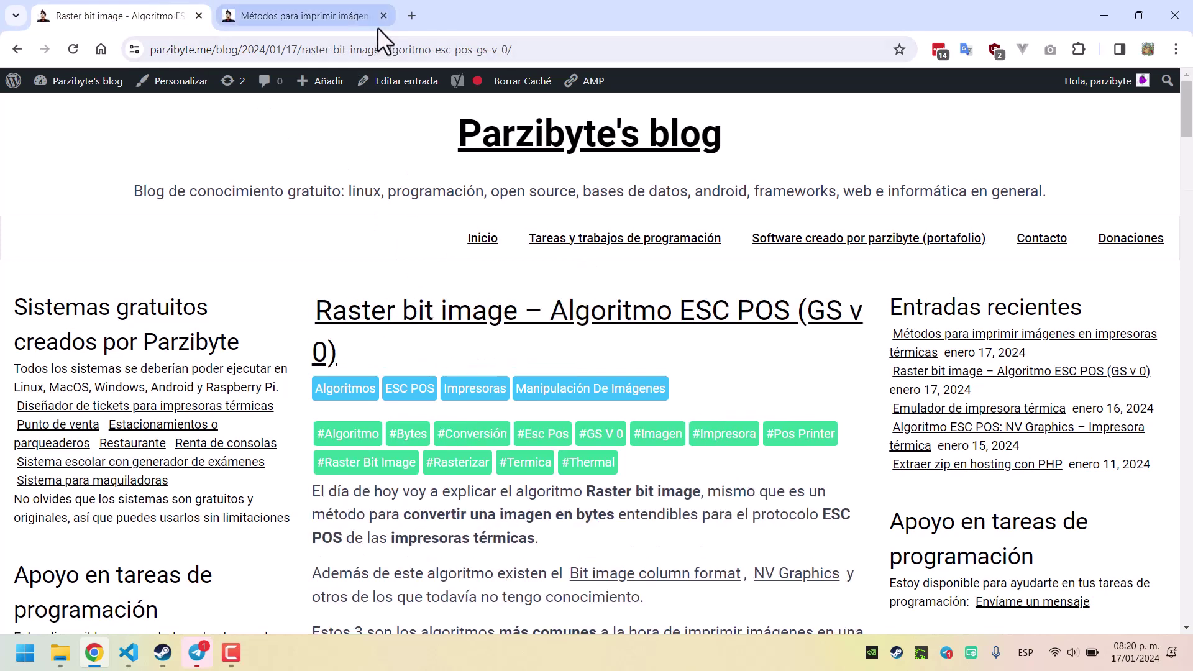
pyautogui.click(381, 19)
pyautogui.tripleClick(487, 315)
pyautogui.click(501, 341)
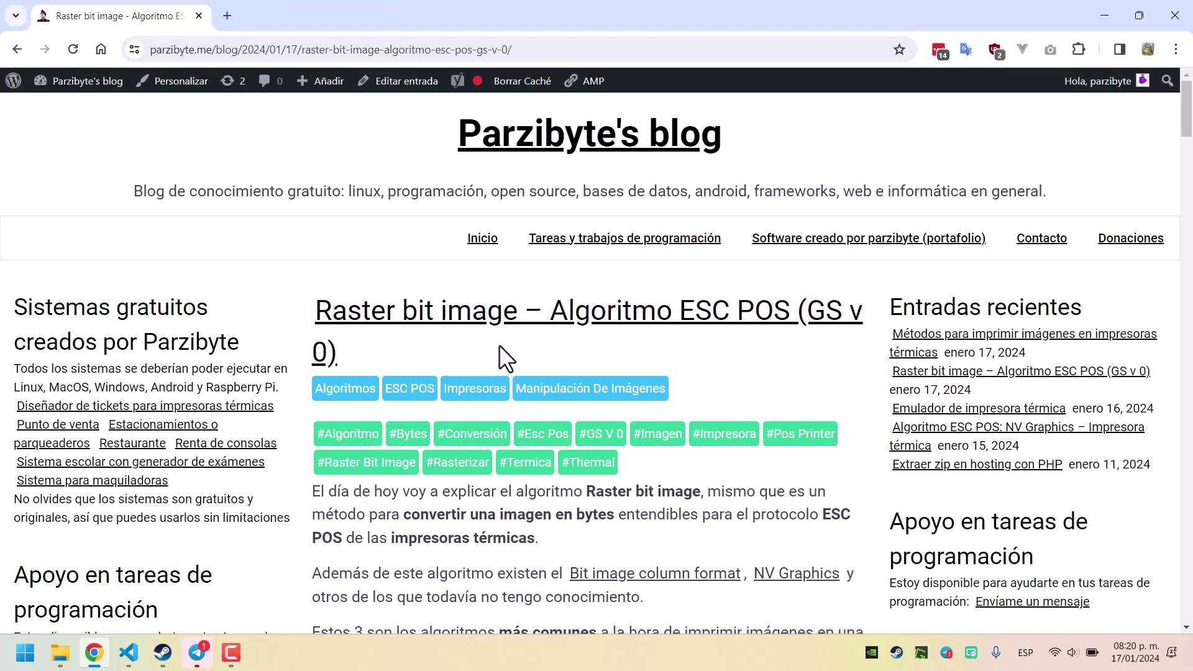
# Read the Raster bit image post from its introduction to the definition of the GS v 0 command.
pyautogui.scroll(-3, 499, 345)
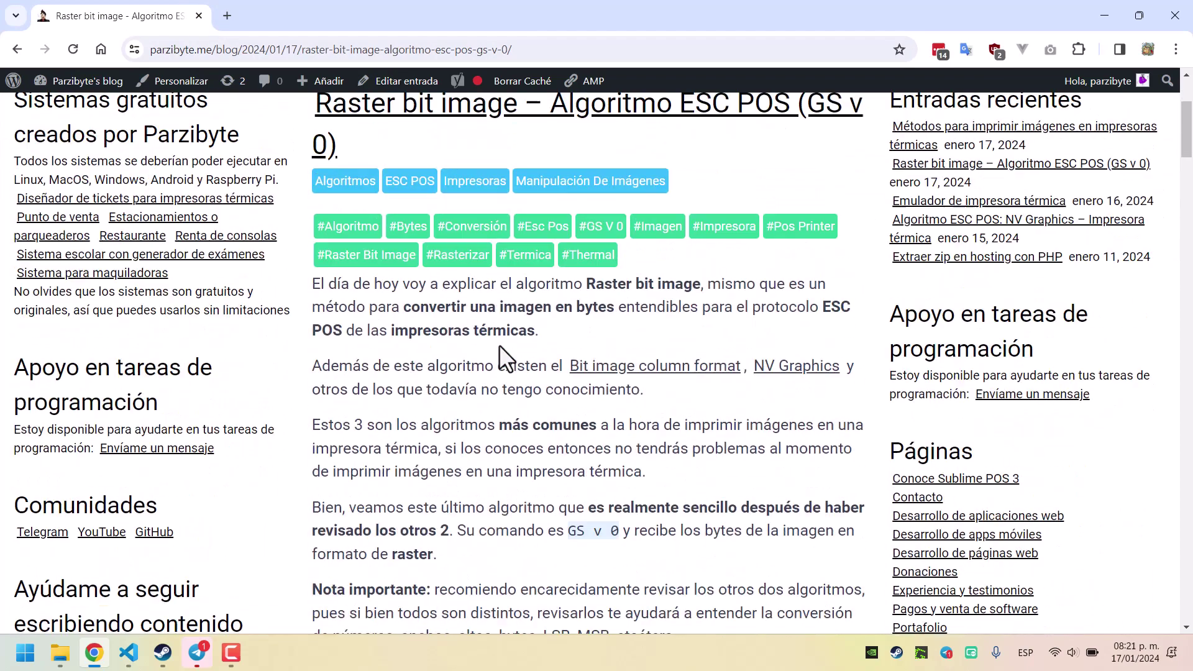
pyautogui.scroll(-2, 498, 345)
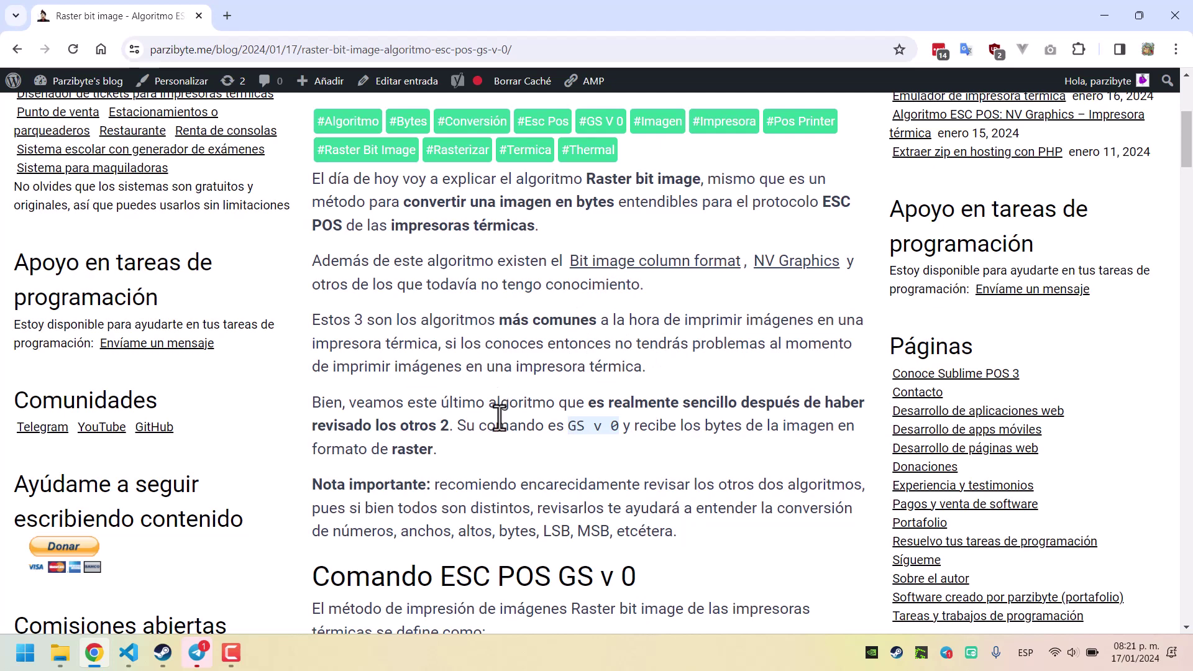
pyautogui.scroll(-5, 498, 434)
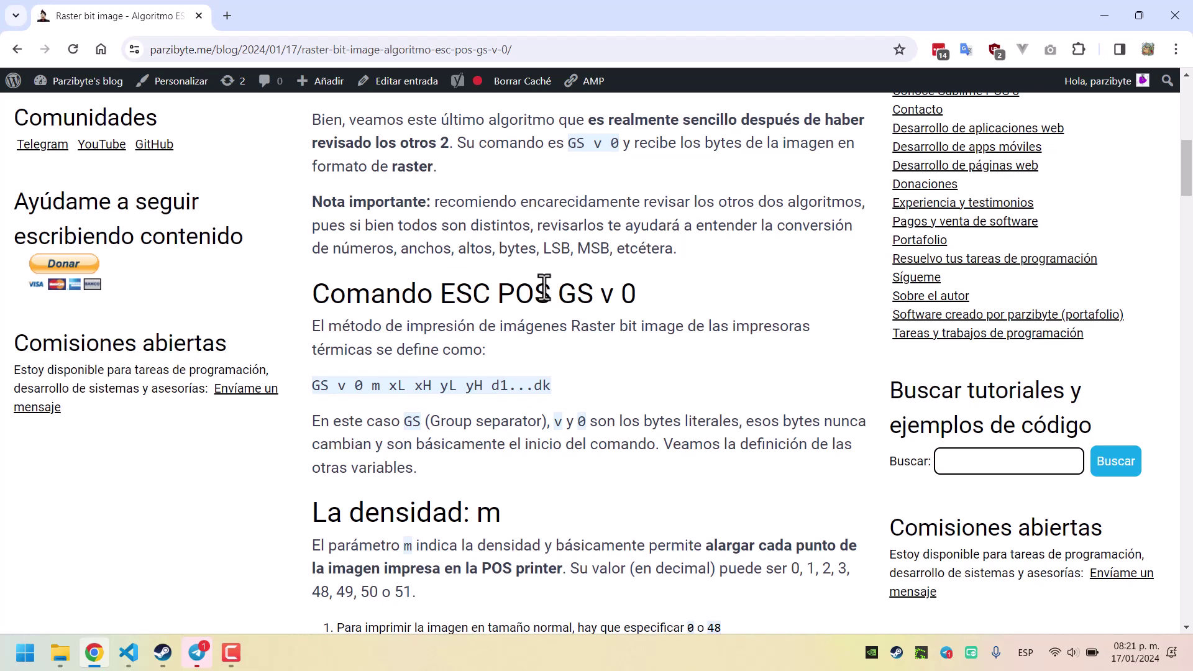
pyautogui.scroll(-12, 544, 287)
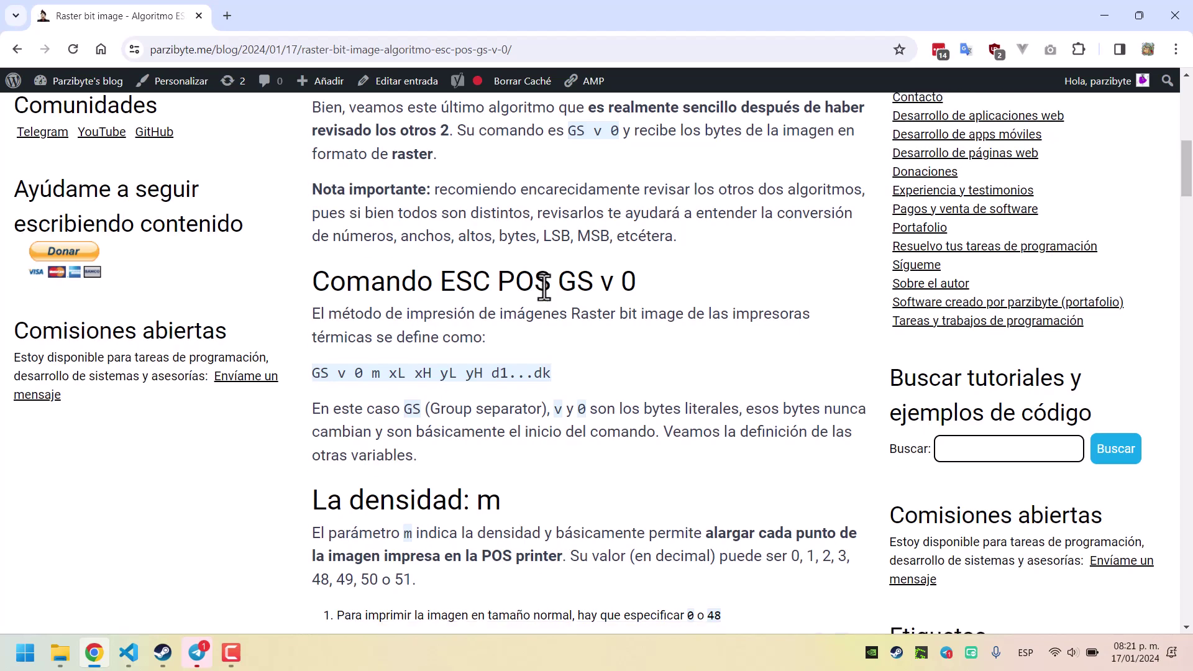
pyautogui.scroll(11, 544, 288)
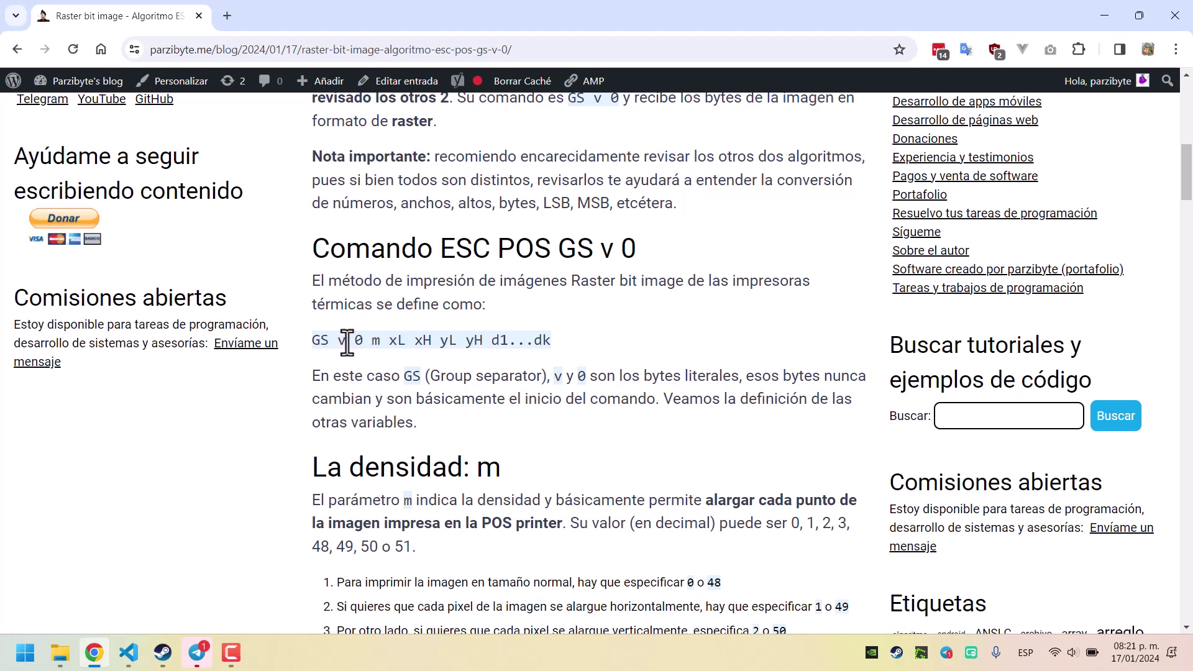
# Examine the syntax GS v 0 m xL xH yL yH d1...dk, highlighting its literal bytes and m, and read the density section.
pyautogui.moveTo(354, 343); pyautogui.dragTo(362, 343)
pyautogui.click(359, 324)
pyautogui.moveTo(372, 340); pyautogui.dragTo(381, 341)
pyautogui.click(384, 339)
pyautogui.scroll(3, 755, 232)
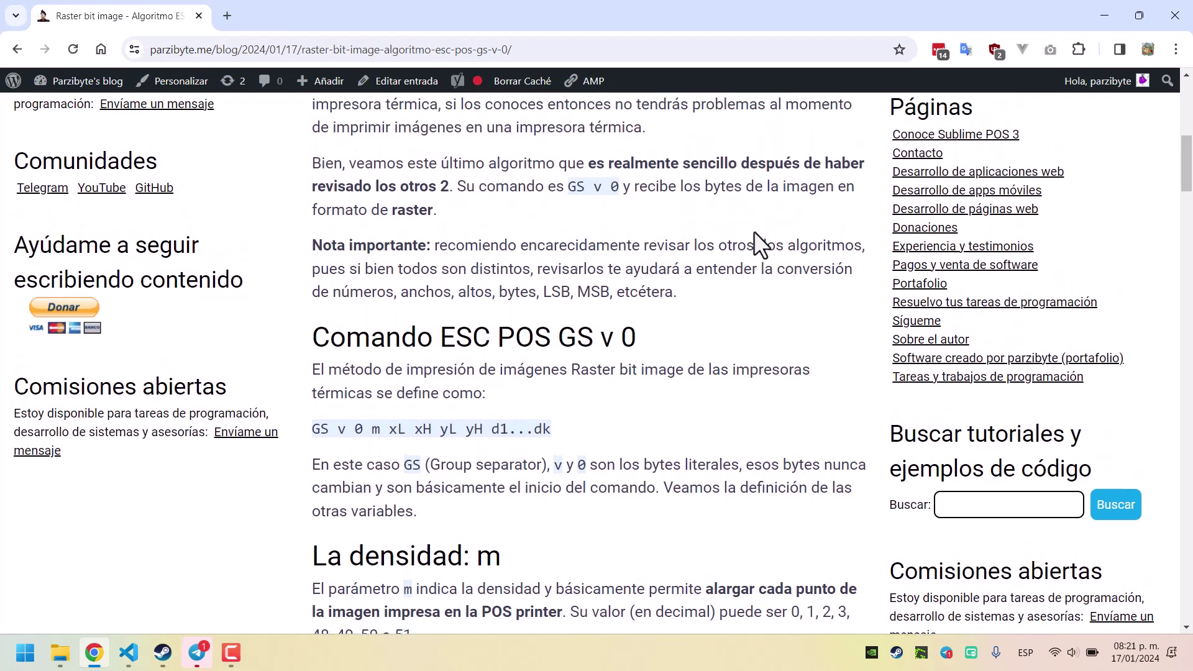
pyautogui.scroll(-4, 755, 231)
pyautogui.scroll(-1, 755, 233)
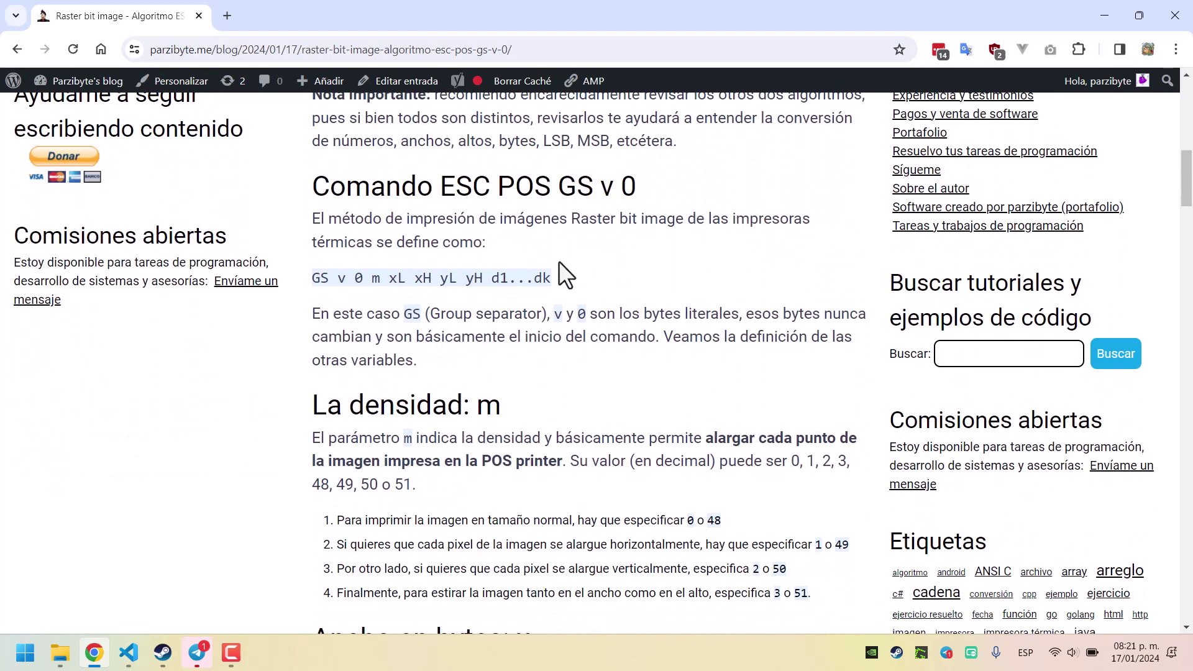
pyautogui.moveTo(313, 279); pyautogui.dragTo(363, 281)
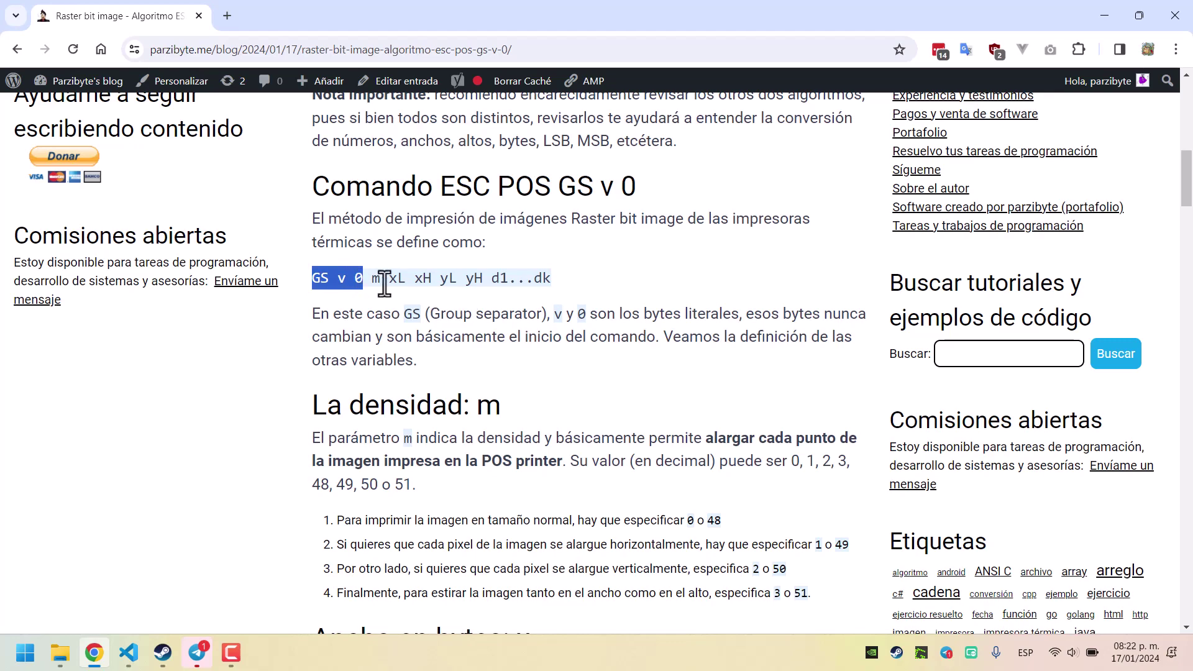
pyautogui.click(678, 296)
pyautogui.scroll(-2, 678, 296)
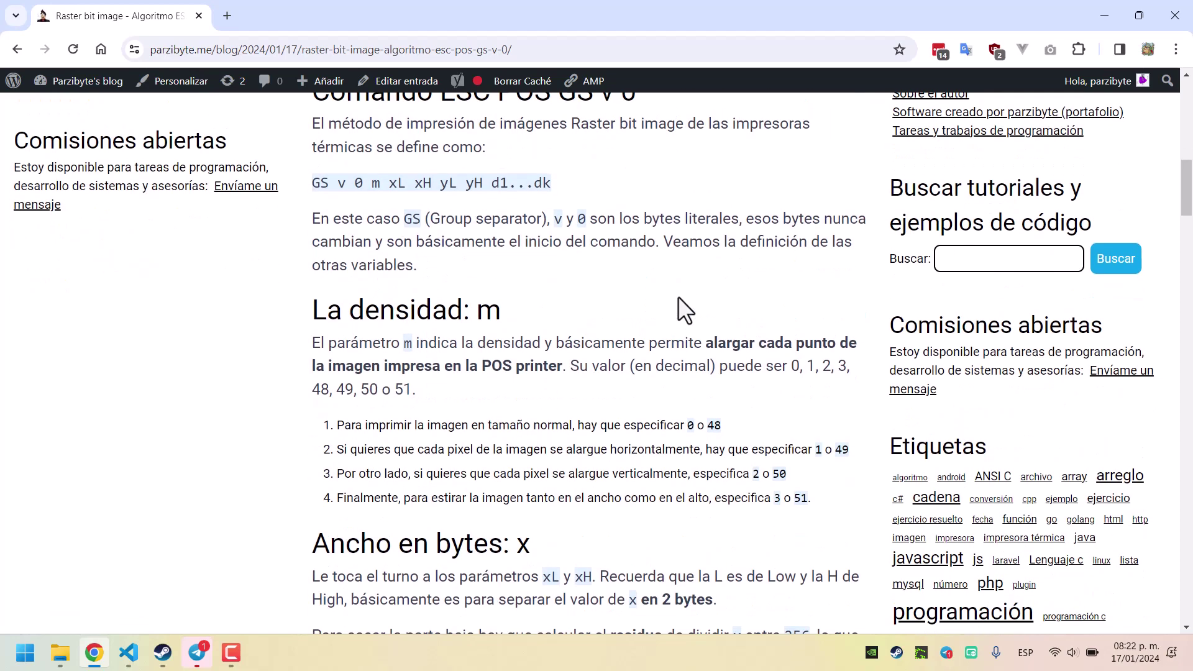
# Open the post linked as "Bit image column format" in a new tab and switch to it.
pyautogui.scroll(2, 678, 297)
pyautogui.scroll(8, 678, 297)
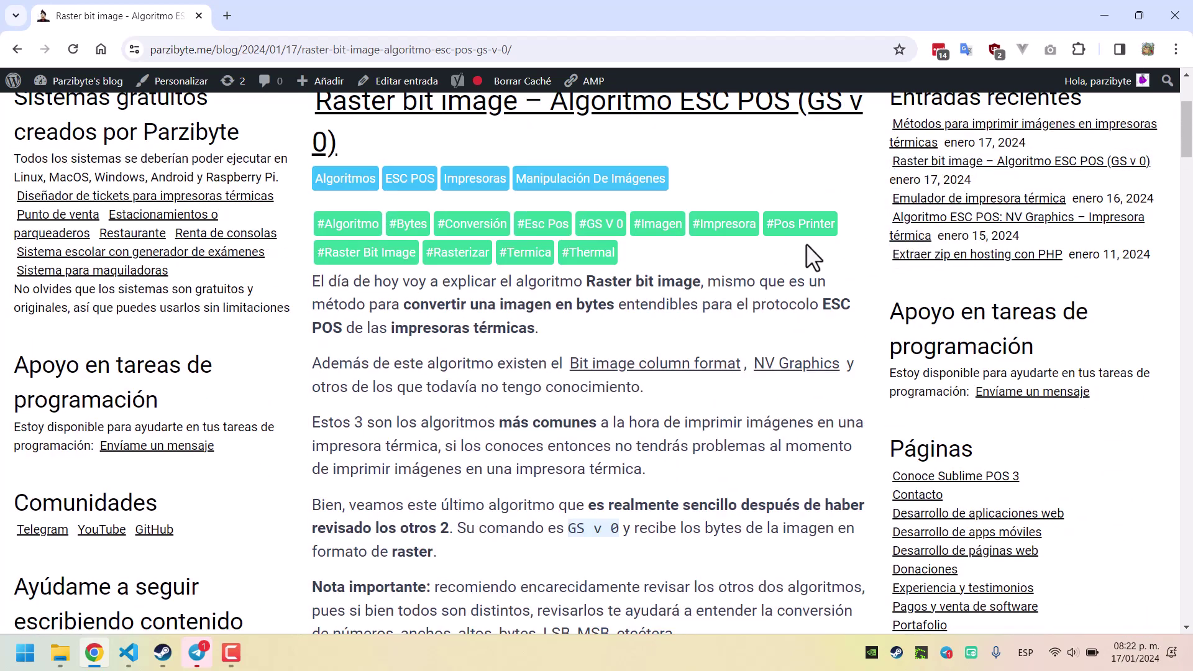
pyautogui.scroll(2, 807, 244)
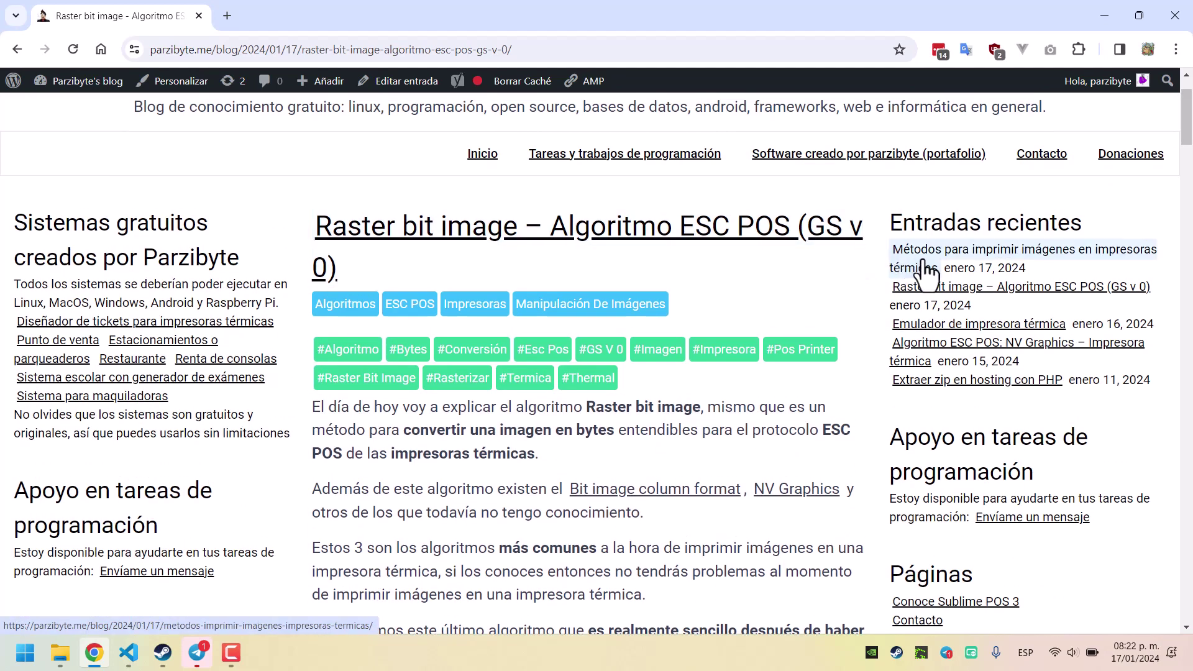
pyautogui.middleClick(899, 249)
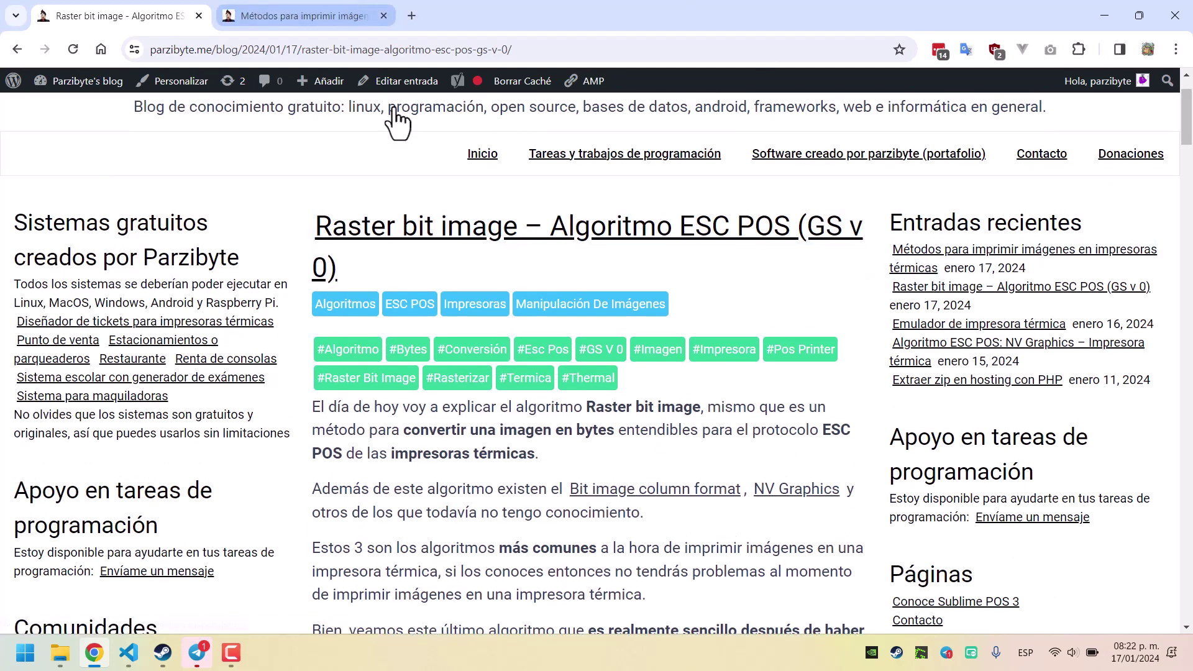
pyautogui.middleClick(608, 497)
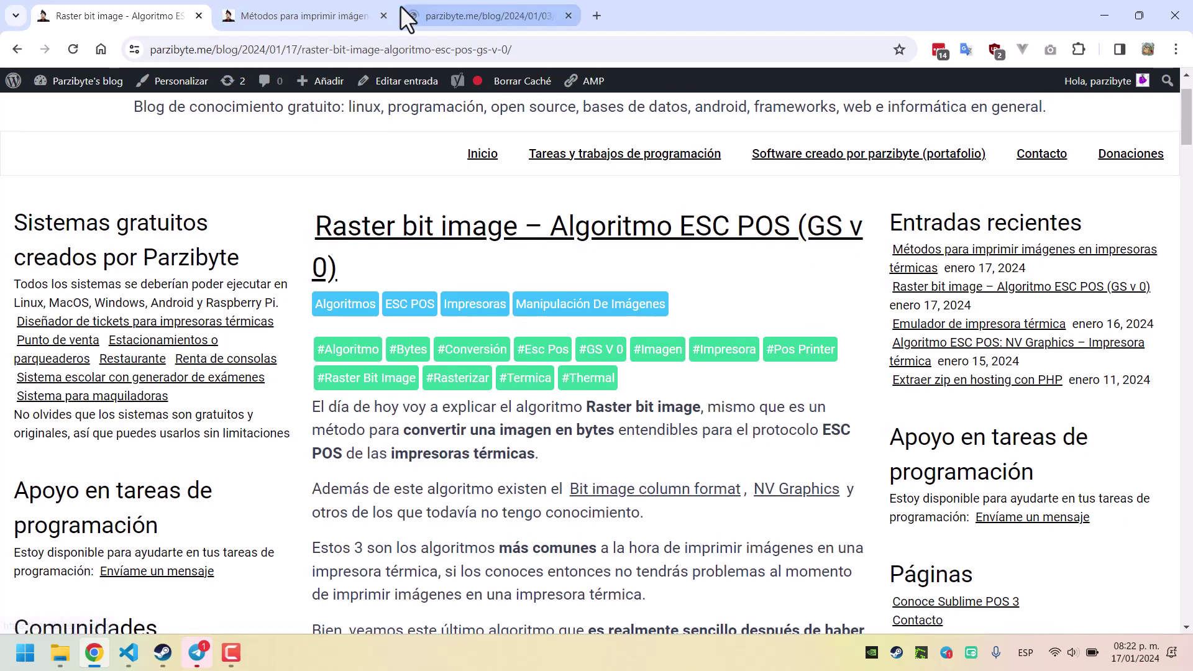
pyautogui.click(384, 15)
pyautogui.click(337, 2)
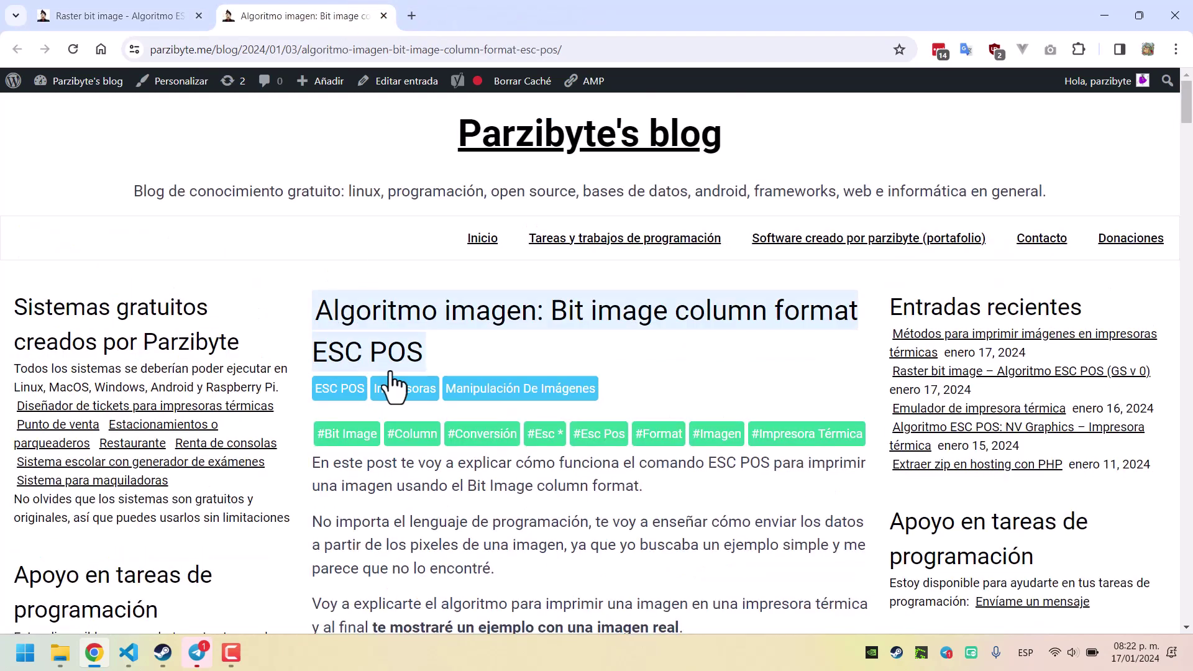
# Find the photo of printed image densities in the Bit image column format post and open it enlarged.
pyautogui.scroll(-20, 394, 381)
pyautogui.scroll(-20, 391, 385)
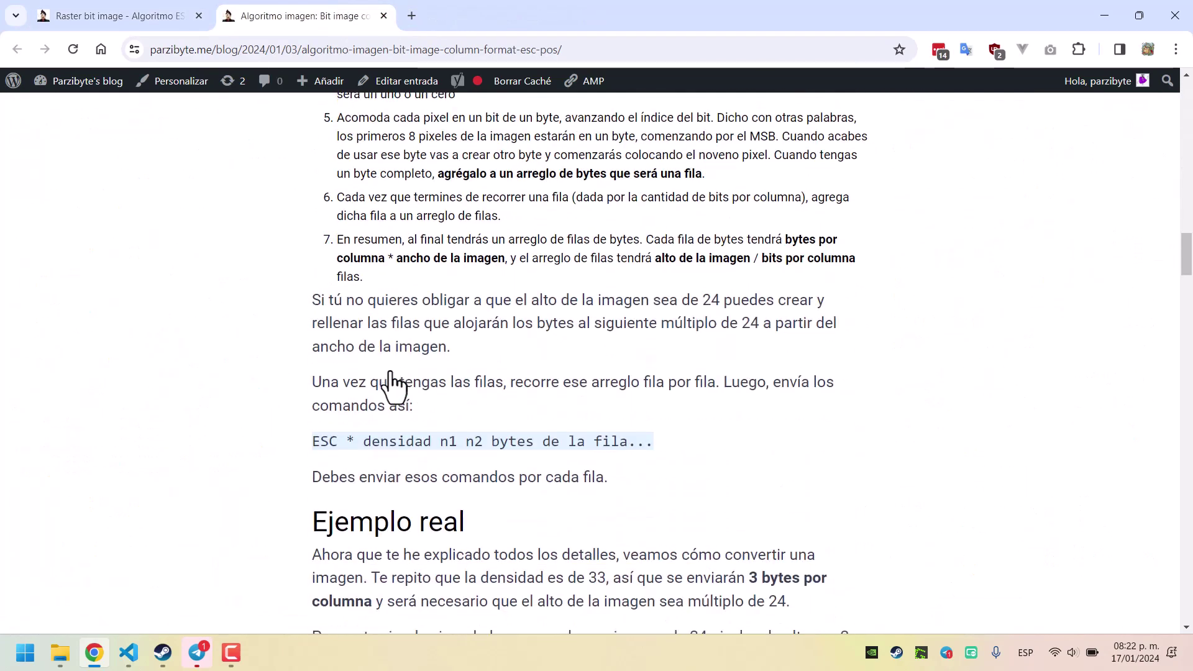
pyautogui.scroll(-20, 391, 386)
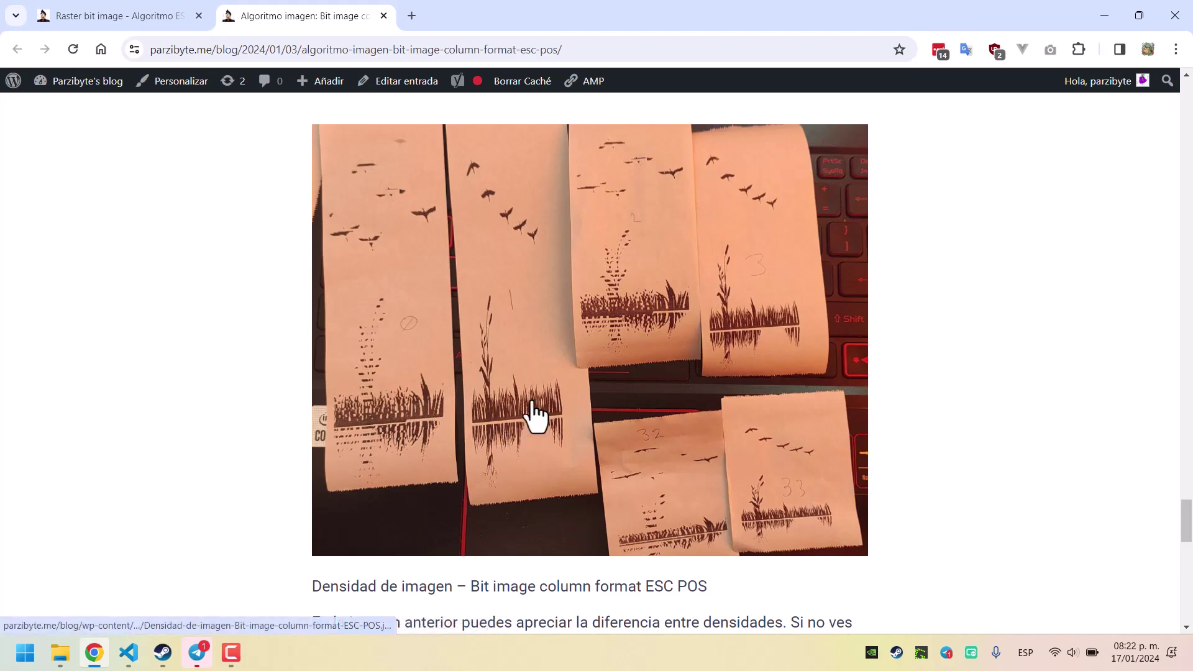
pyautogui.click(502, 309)
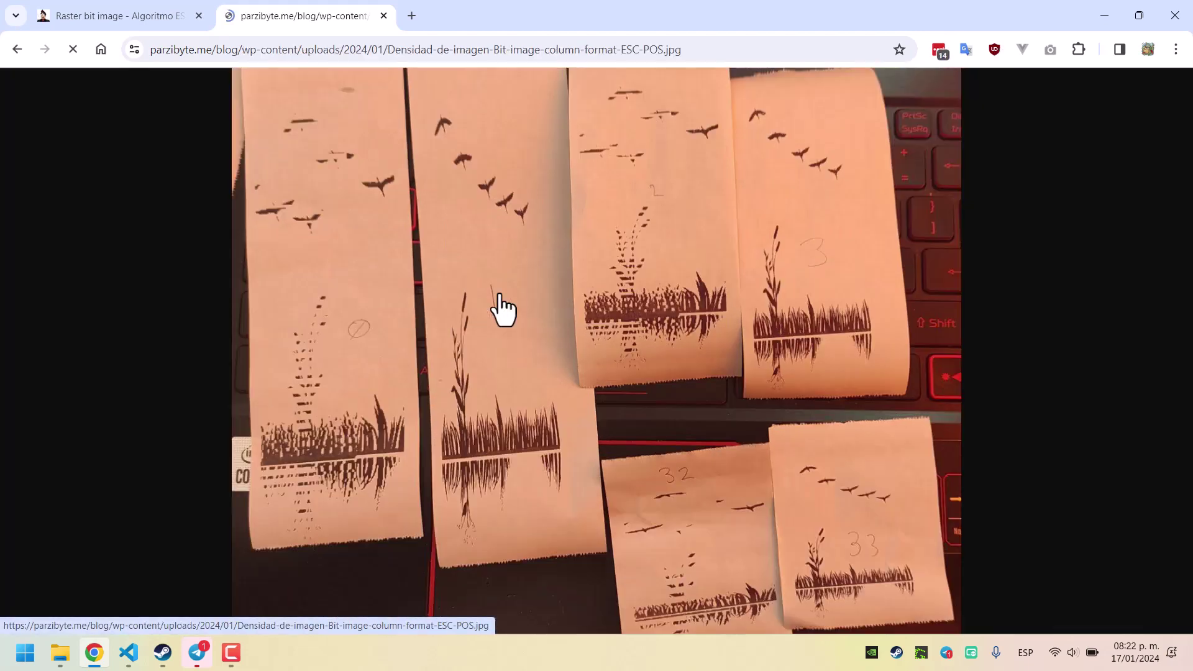
pyautogui.click(497, 350)
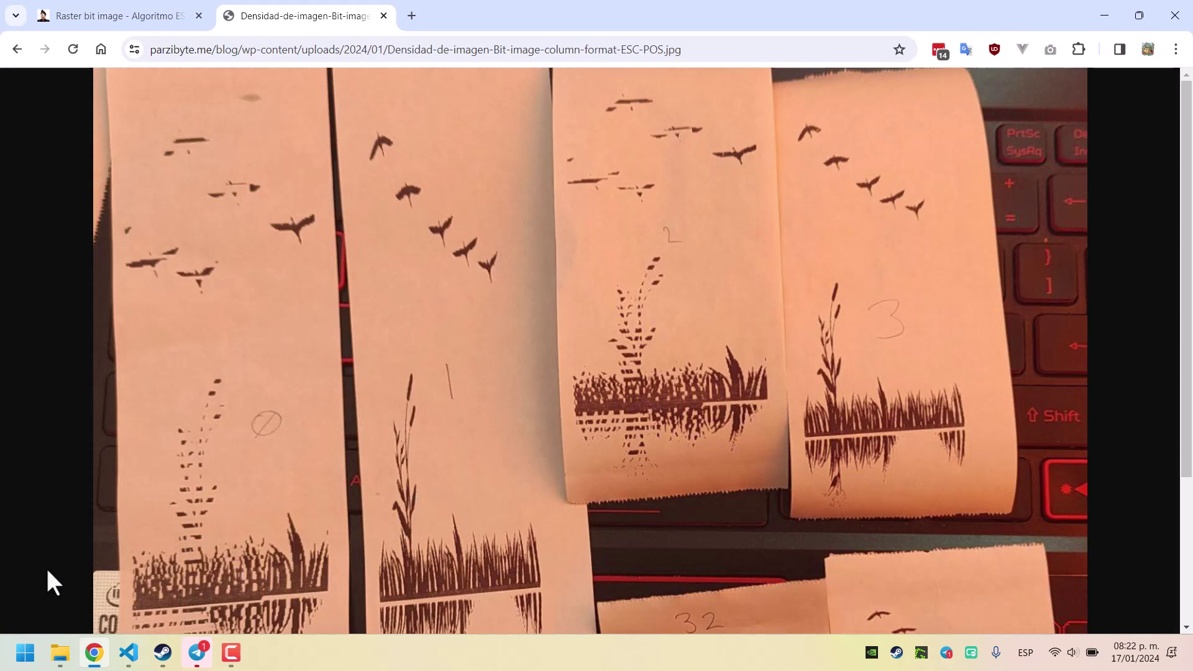
# Open swamp.png from the raster-bit-image folder in File Explorer to view the original image.
pyautogui.click(62, 653)
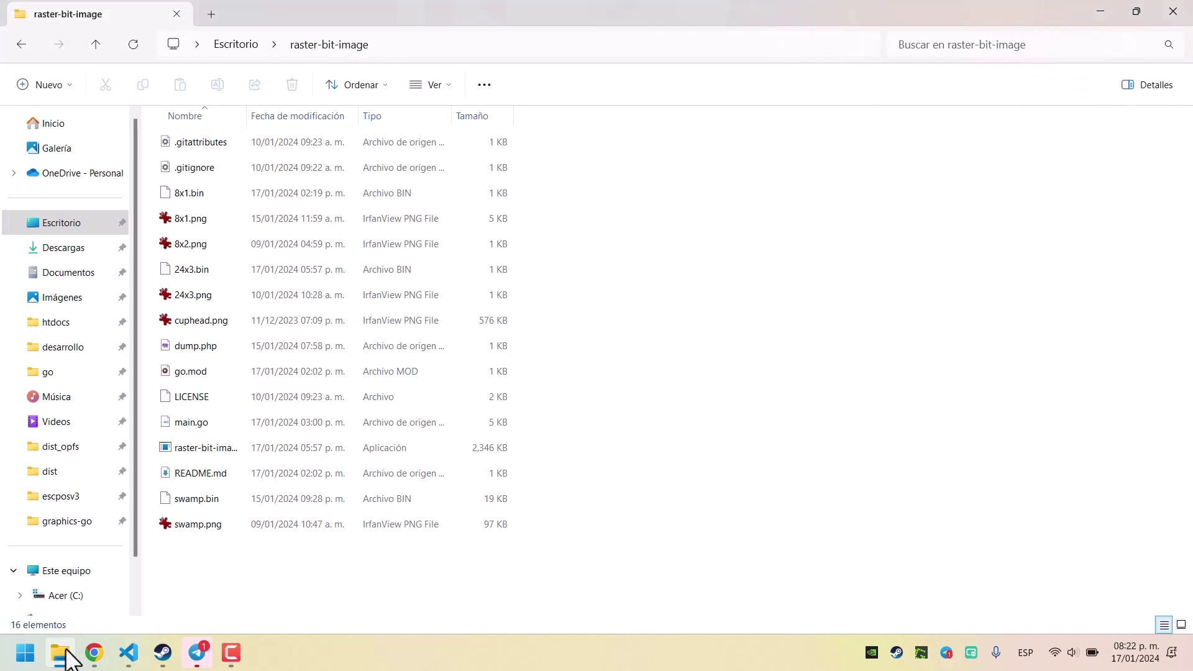
pyautogui.doubleClick(201, 532)
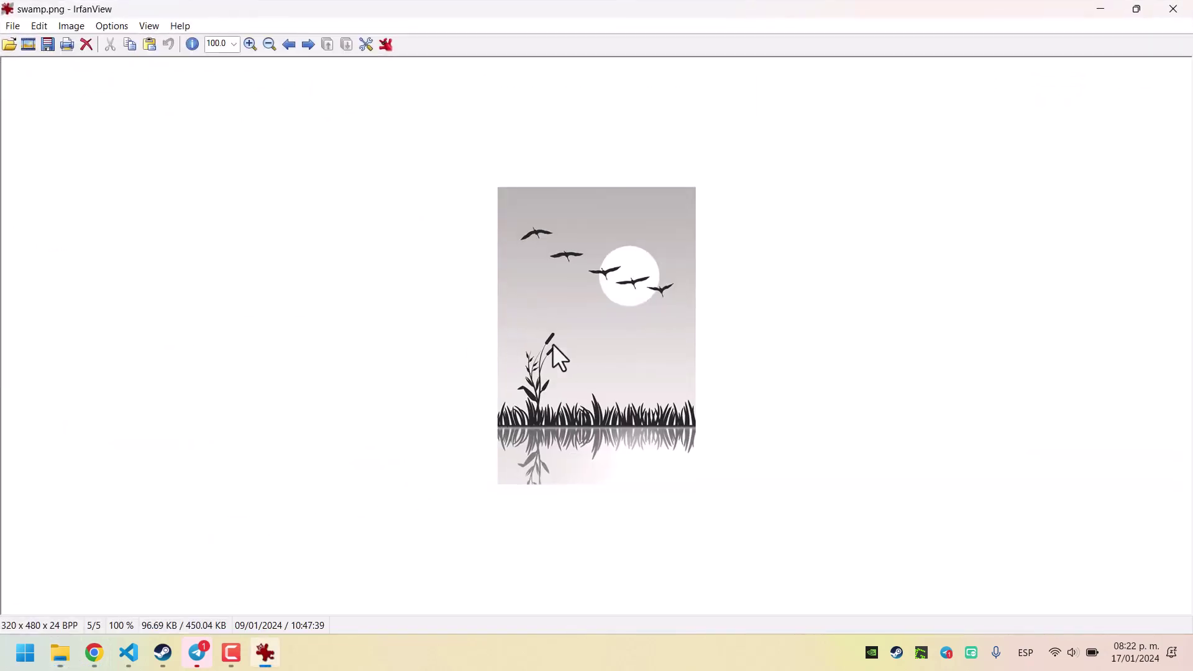
# Switch back to Chrome and examine the printed strips for each density in the photo.
pyautogui.click(93, 654)
pyautogui.scroll(-1, 290, 521)
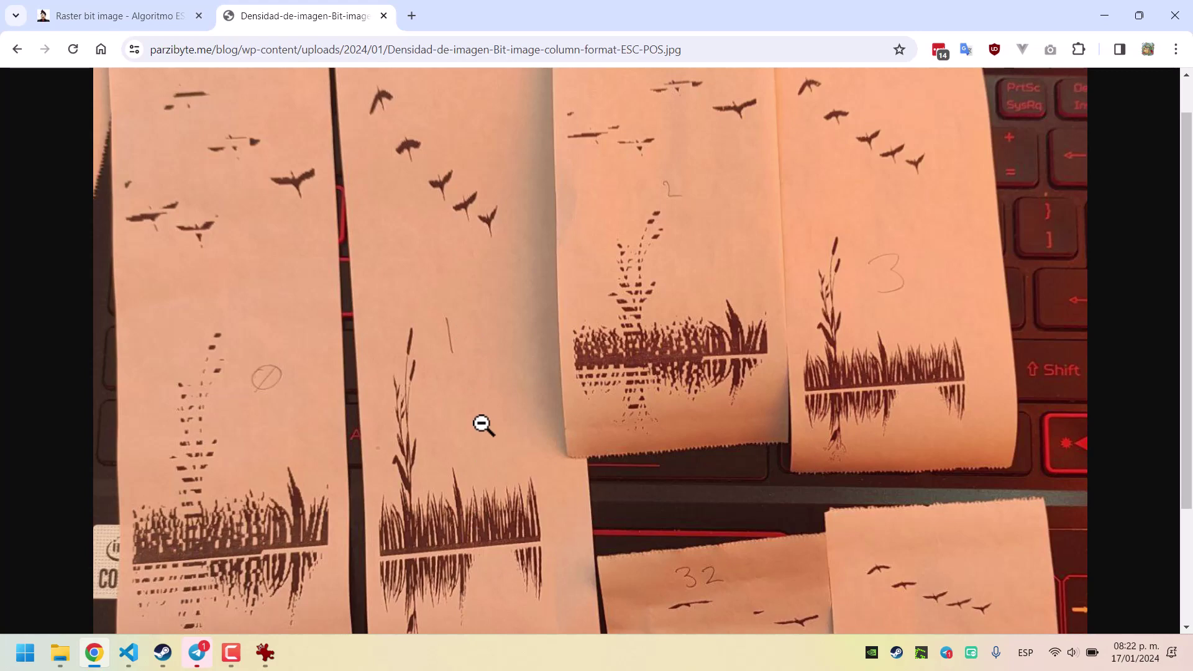
pyautogui.scroll(1, 484, 425)
pyautogui.scroll(-5, 483, 426)
pyautogui.scroll(5, 483, 426)
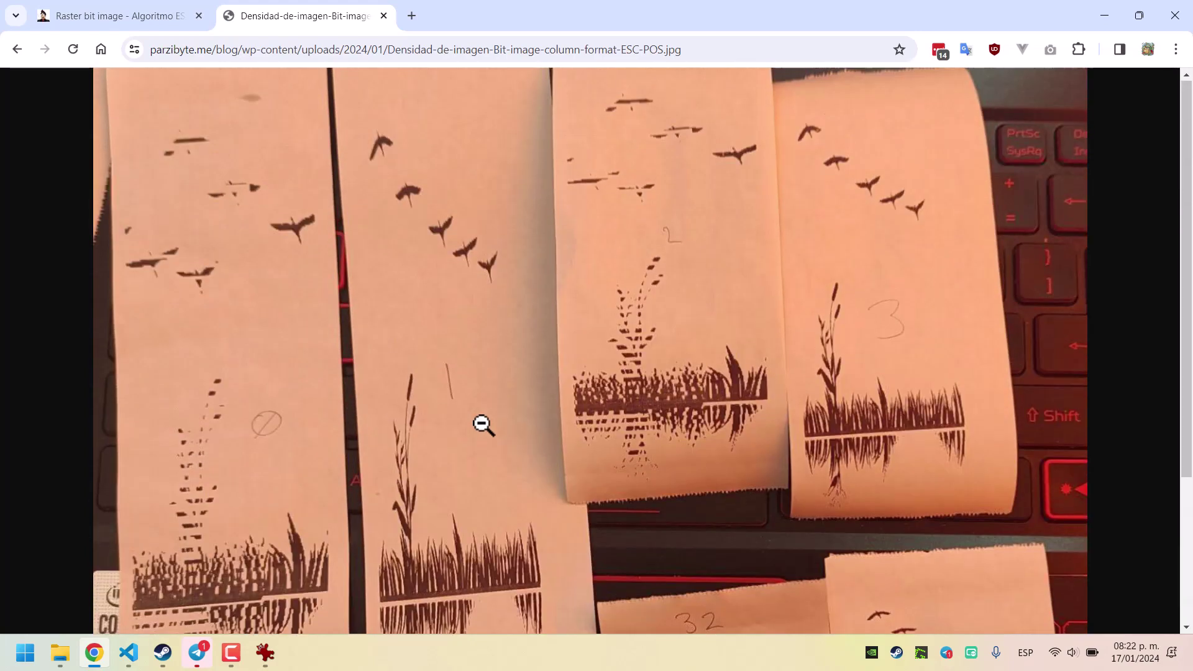
pyautogui.scroll(-3, 483, 426)
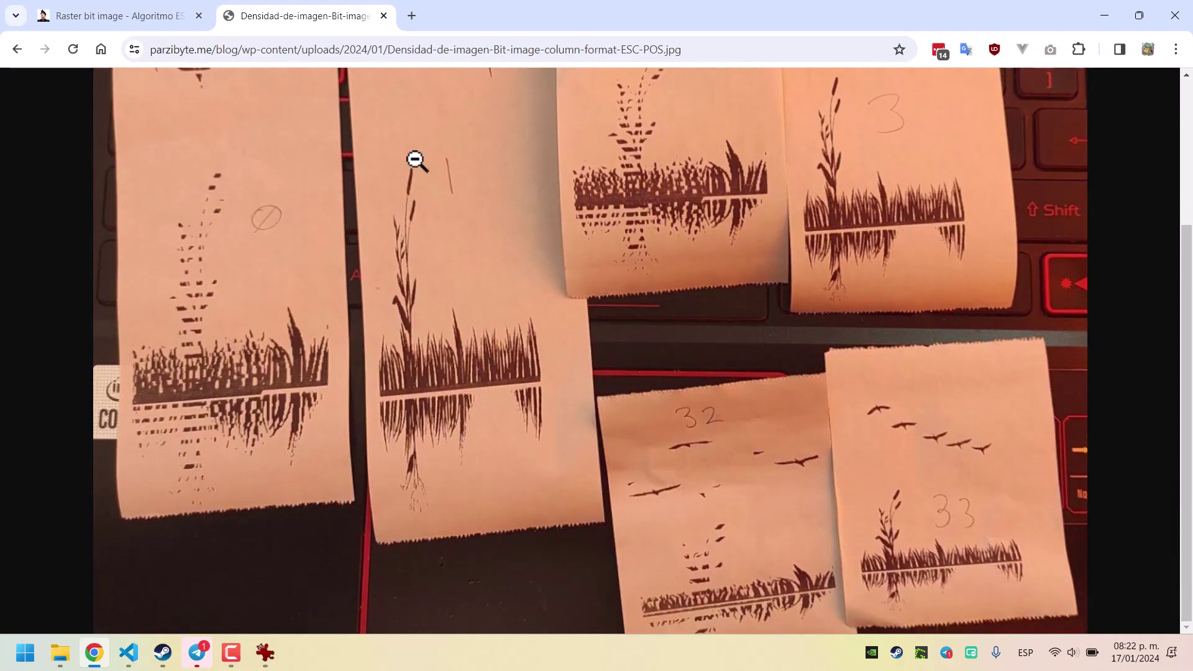
# Return to the Raster bit image post and read the sections on density m and the width in bytes x.
pyautogui.click(159, 6)
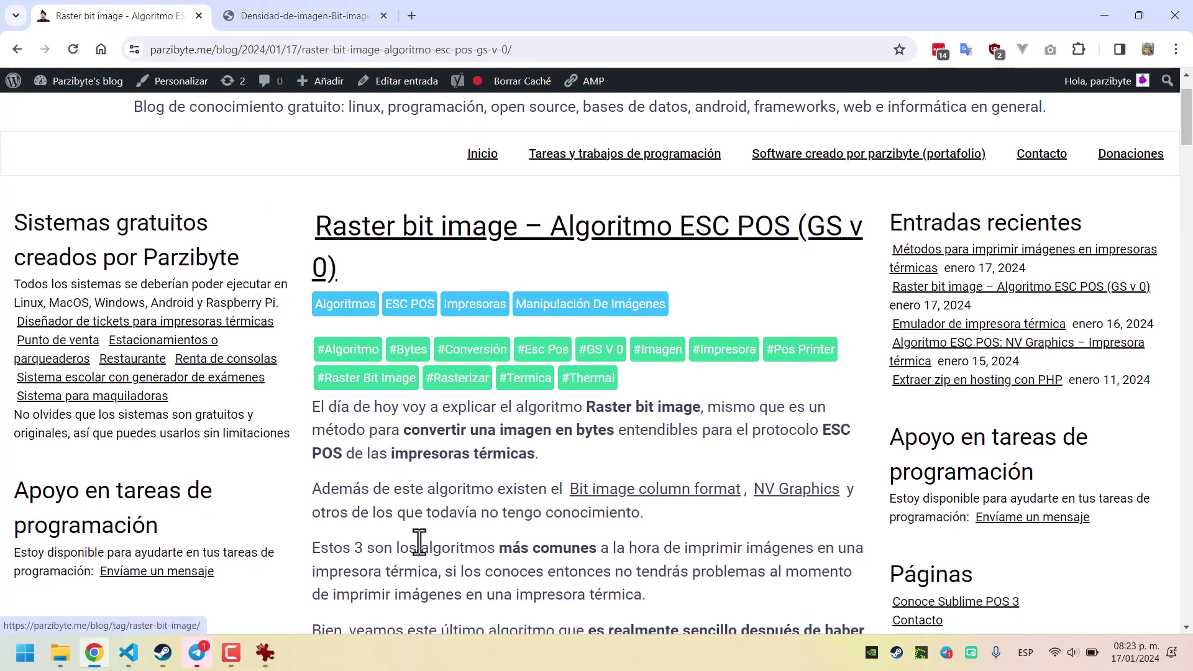
pyautogui.scroll(-5, 423, 497)
pyautogui.scroll(-10, 432, 459)
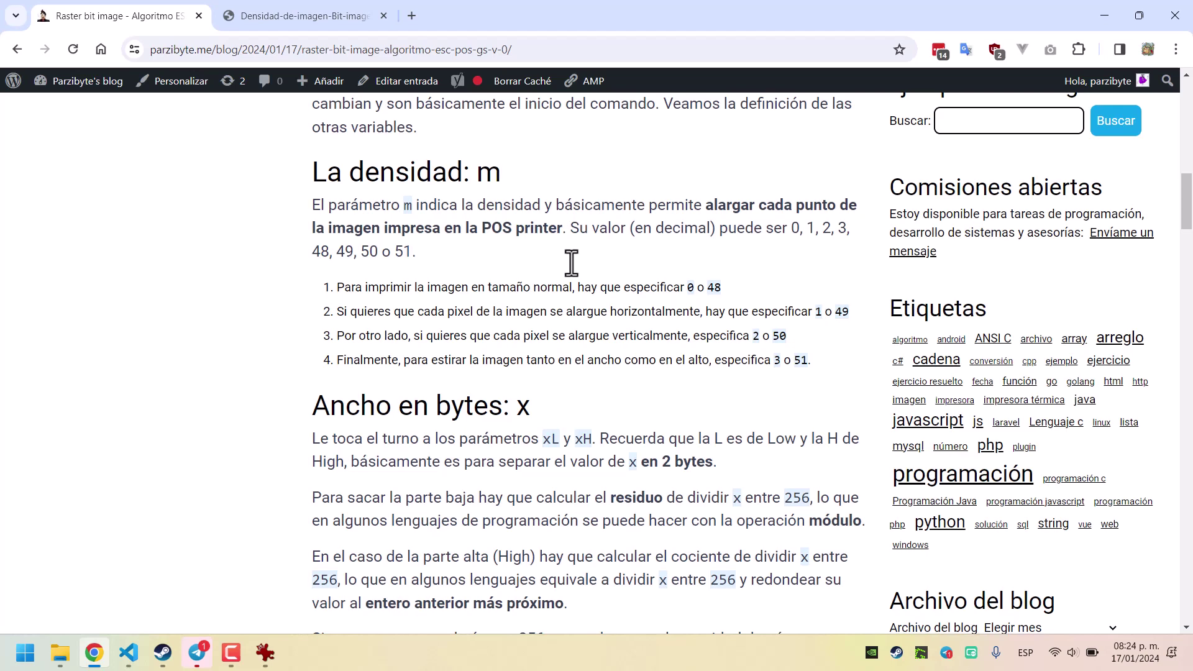
pyautogui.scroll(-2, 347, 430)
pyautogui.scroll(-1, 347, 431)
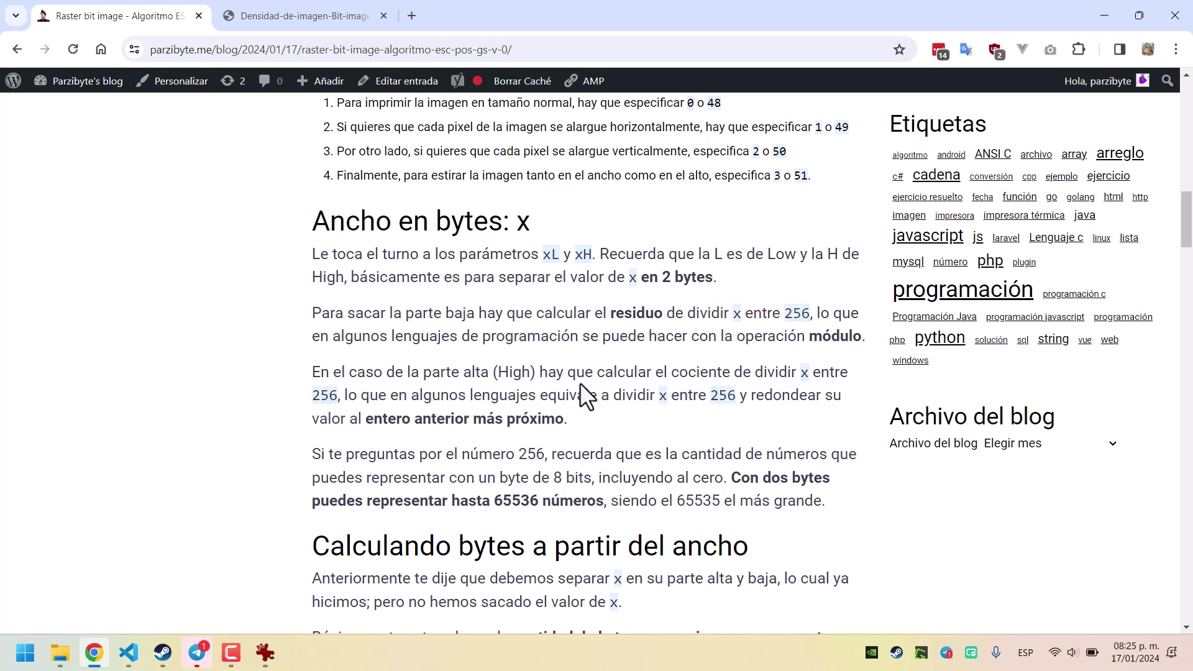
# Open Calculator, compute 10 mod 256 for the low byte, and return to the post.
pyautogui.press('super+r')
pyautogui.write('calc')
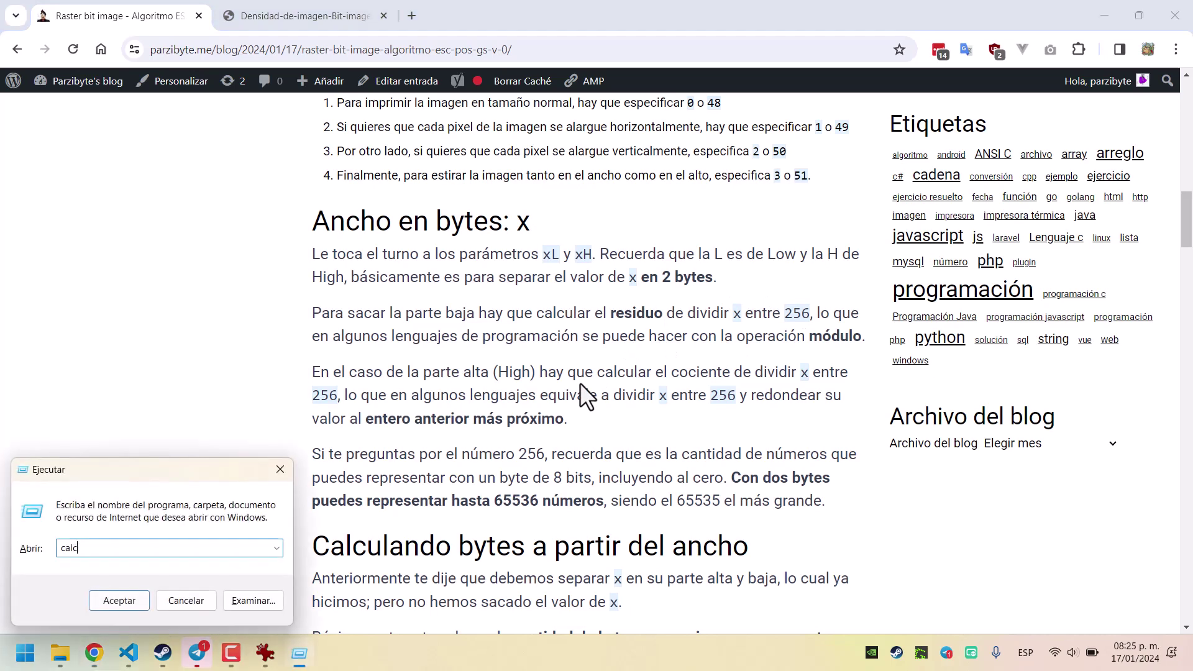
pyautogui.press('Return')
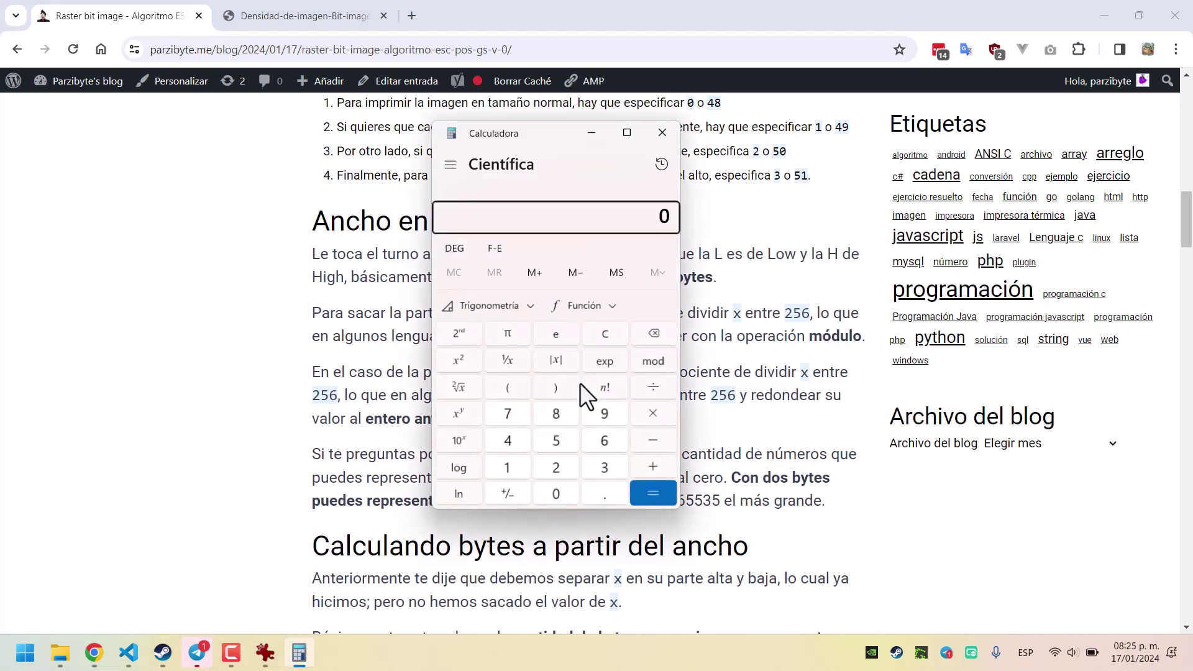
pyautogui.write('10')
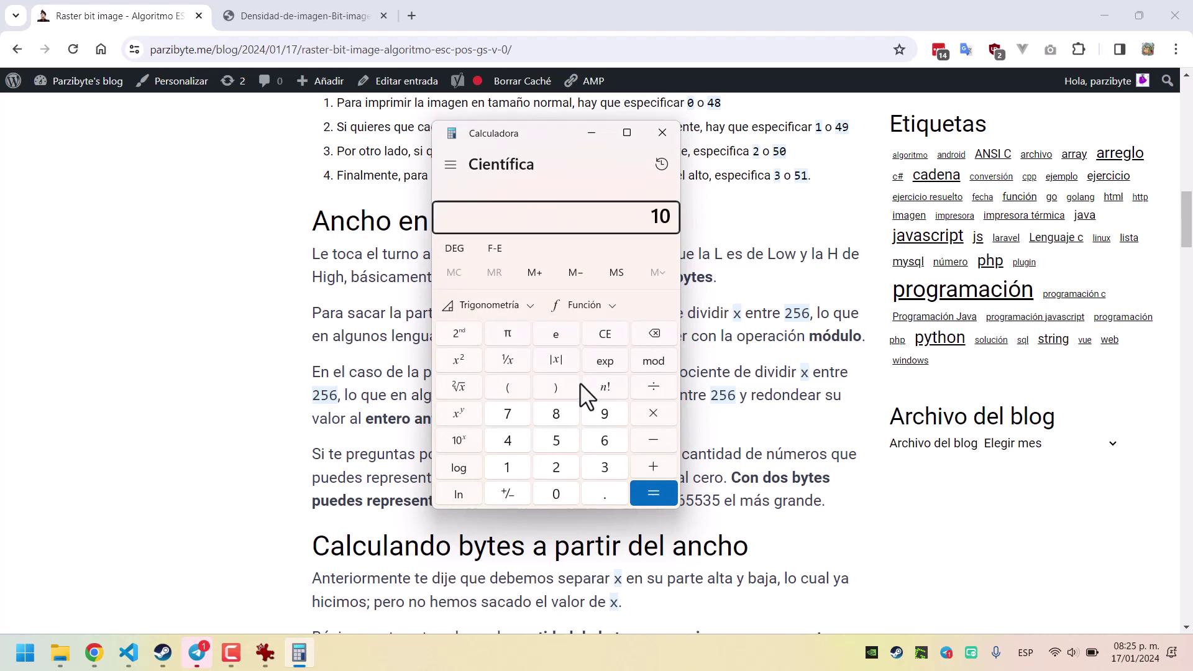
pyautogui.press('%')
pyautogui.write('256')
pyautogui.press('Return')
pyautogui.click(649, 11)
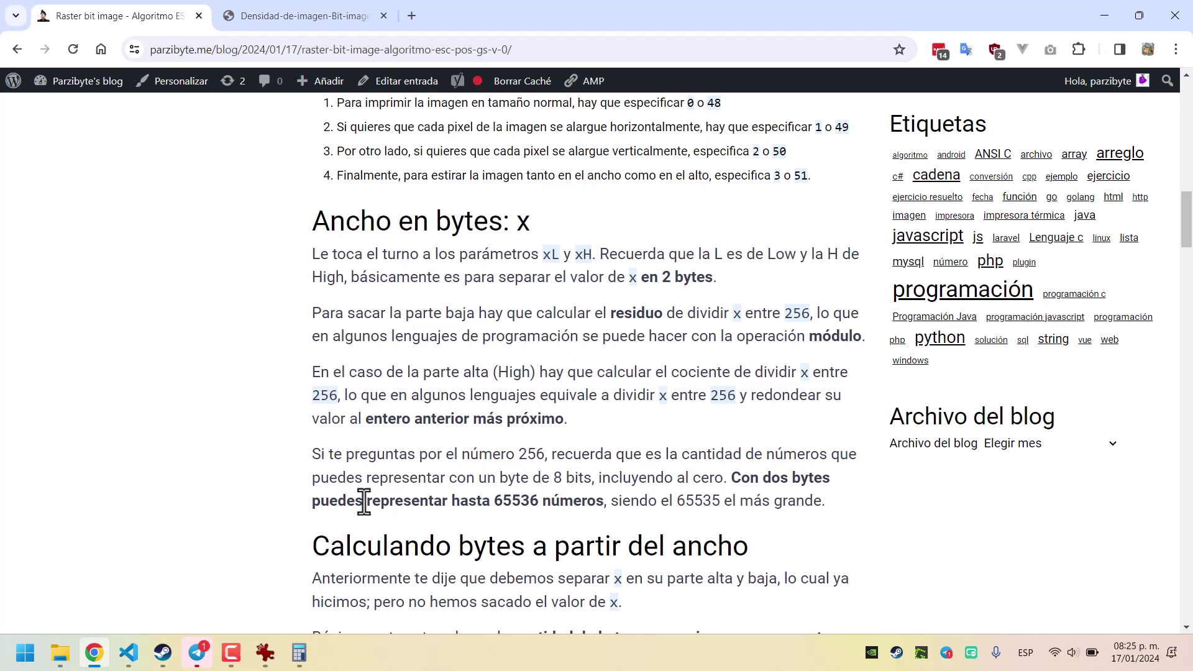
# Bring Calculator back, divide 10 by 256 for the high byte, and return to the post.
pyautogui.click(300, 654)
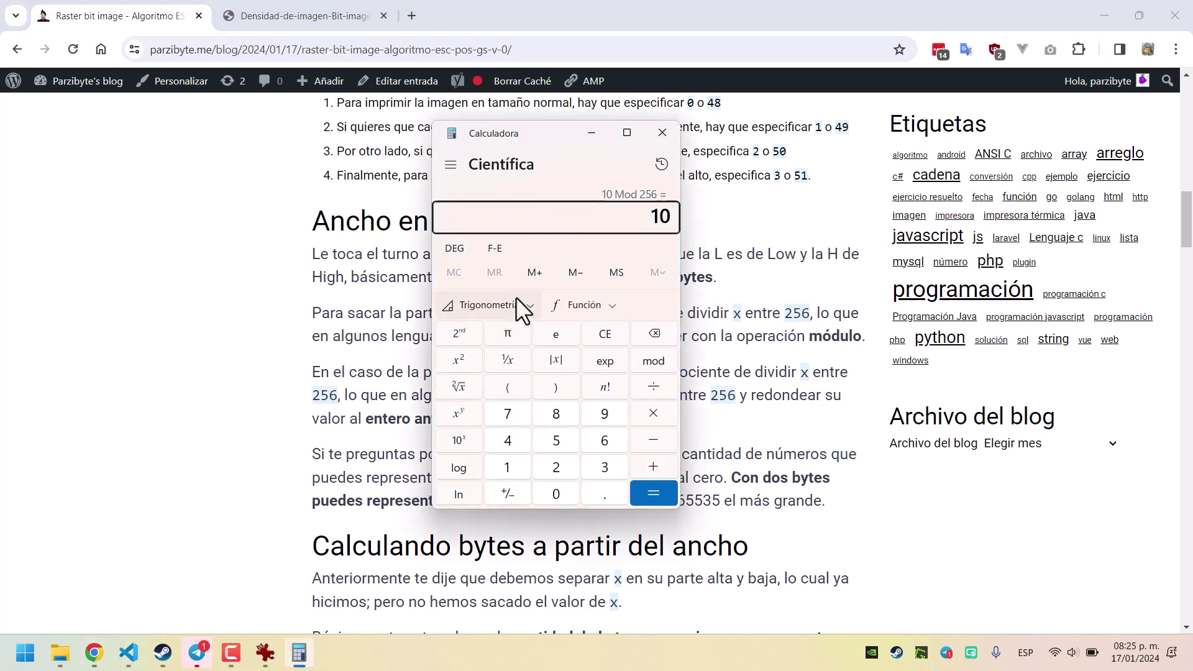
pyautogui.press('Escape')
pyautogui.write('10/256')
pyautogui.press('Return')
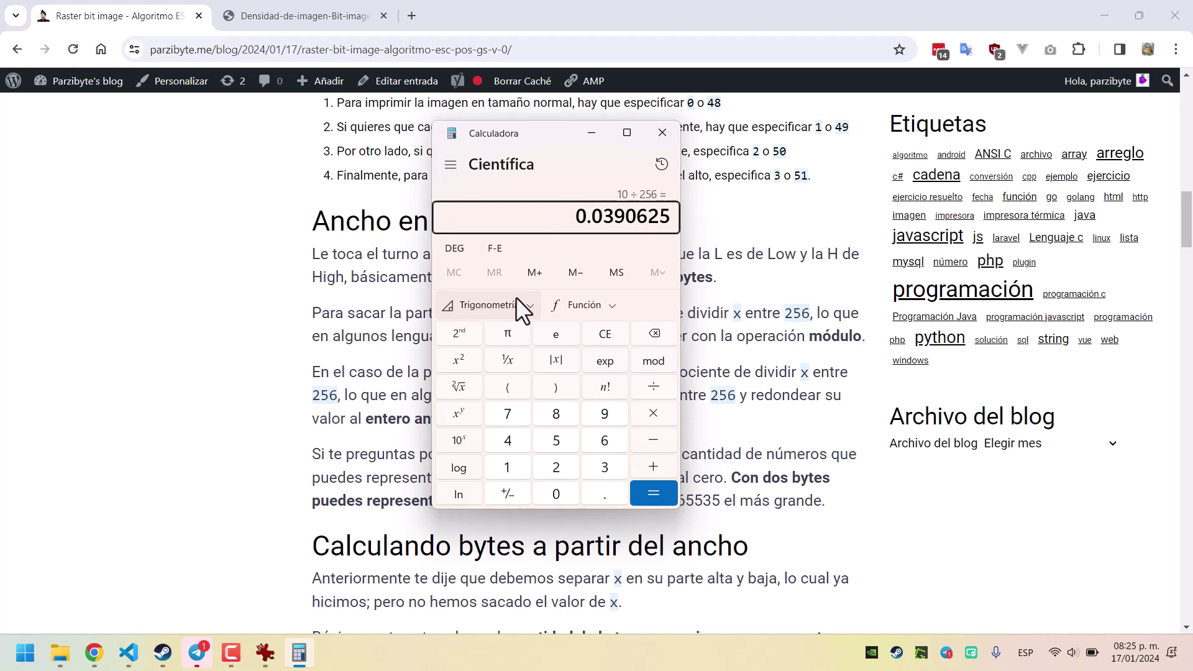
pyautogui.click(716, 6)
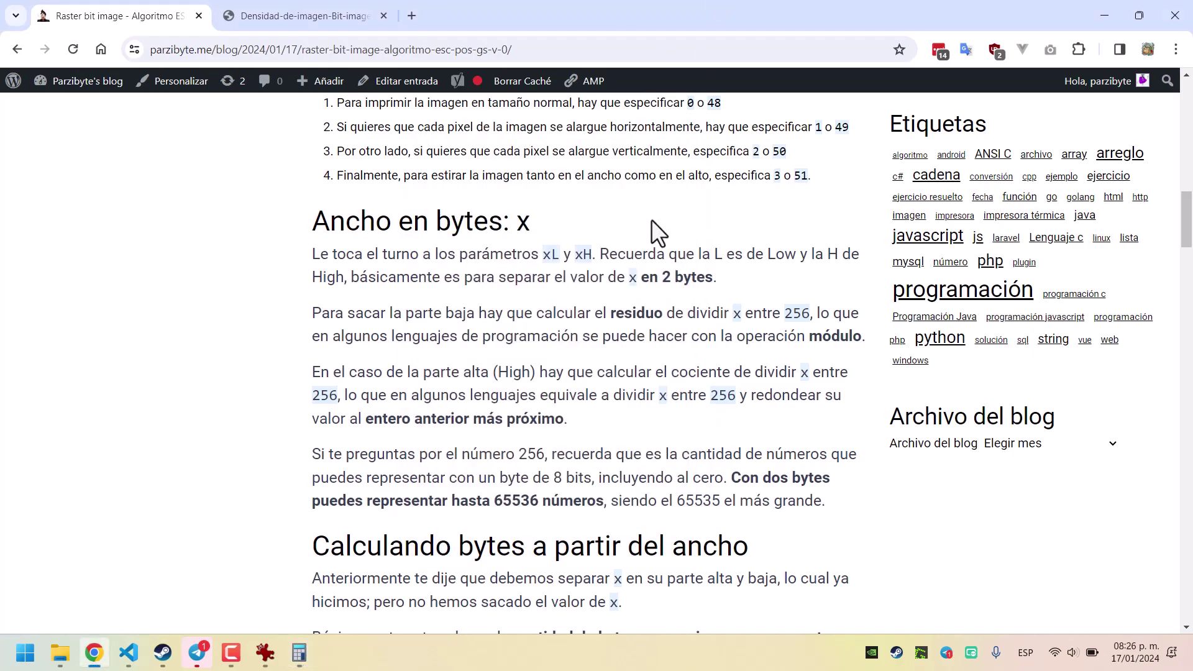
# Review the GS v 0 command definition and the section on calculating bytes from the width, highlighting the rule of dividing the width by 8.
pyautogui.scroll(6, 651, 219)
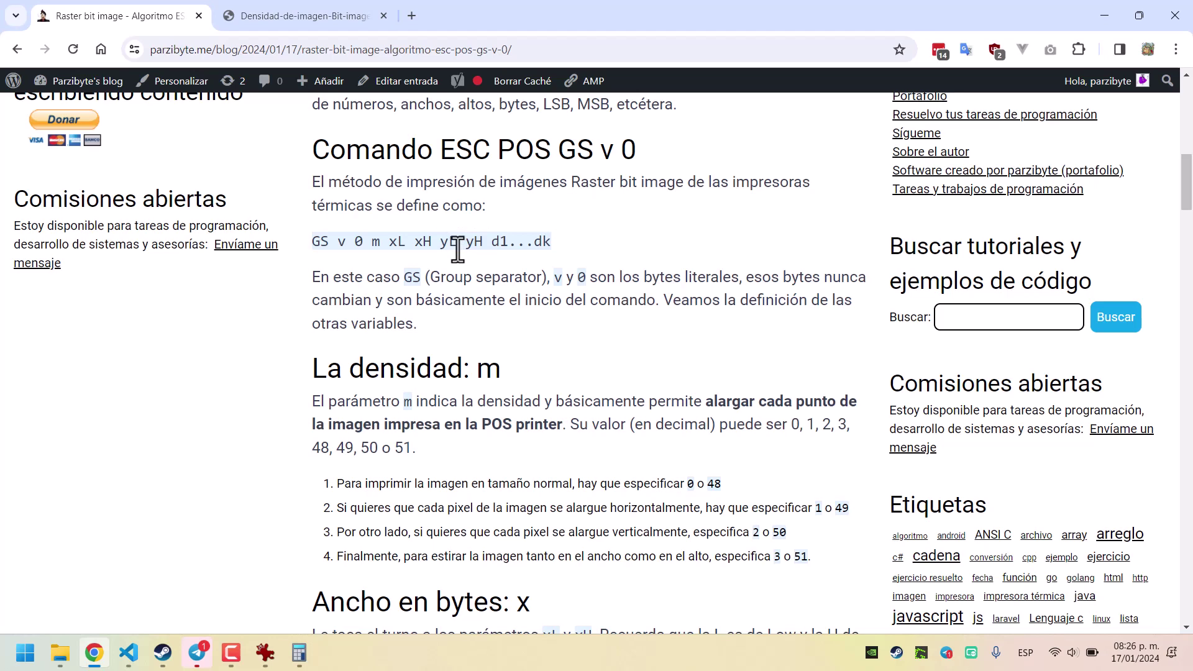
pyautogui.click(232, 651)
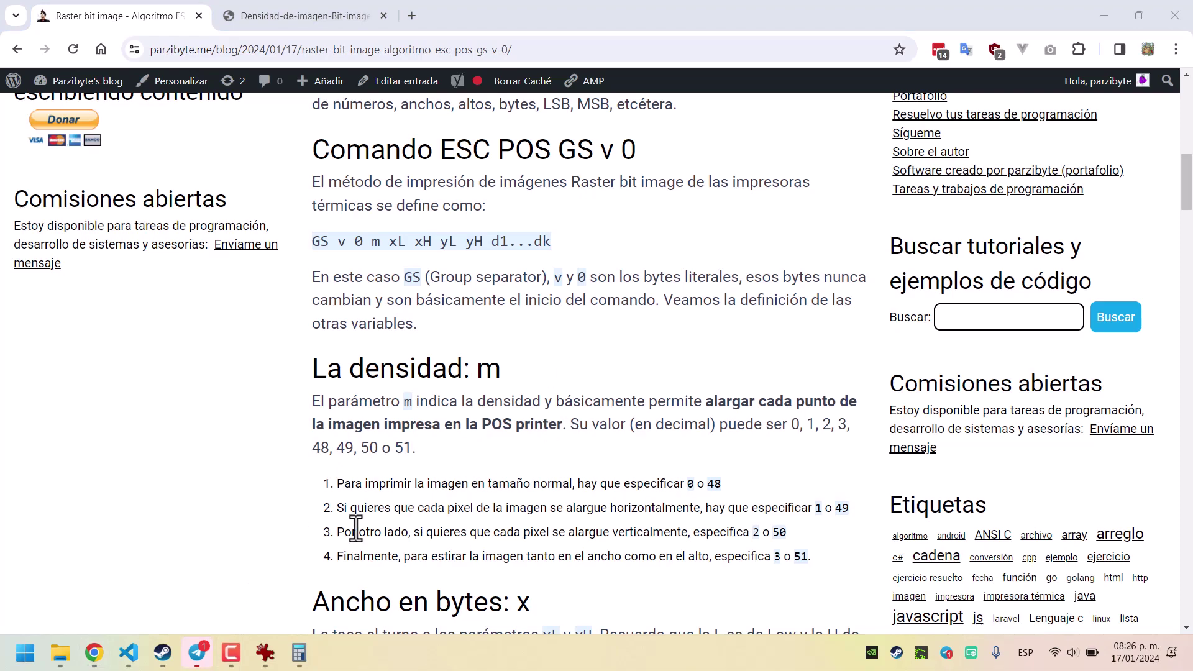
pyautogui.scroll(-3, 393, 398)
pyautogui.scroll(-6, 393, 398)
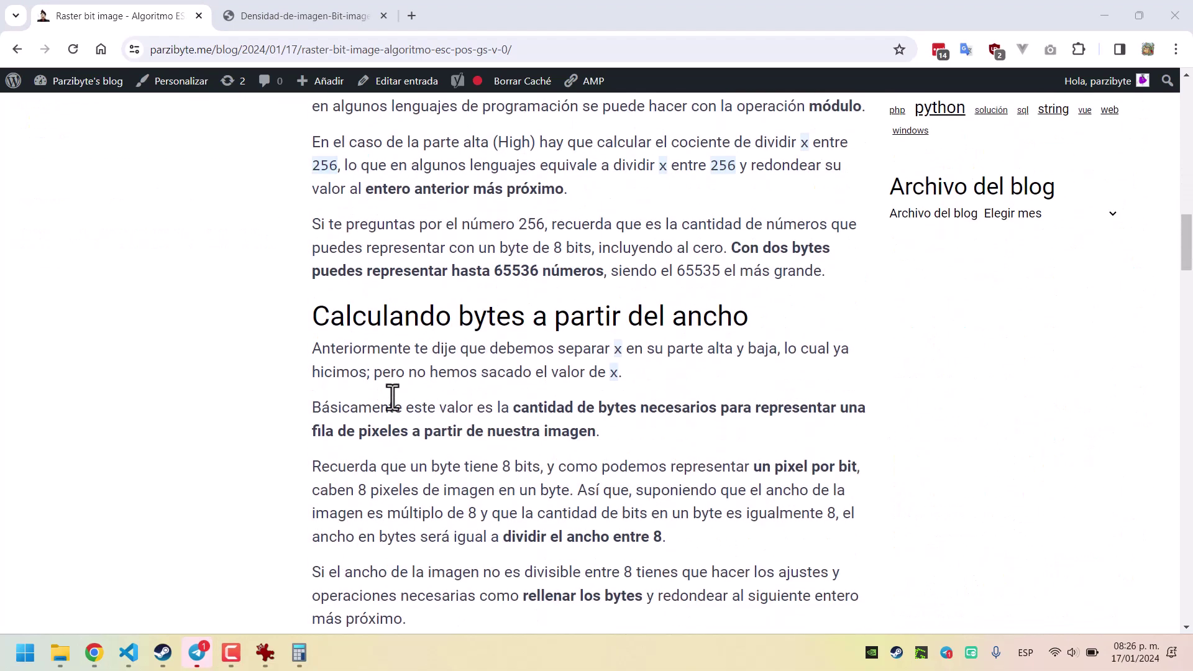
pyautogui.scroll(3, 393, 398)
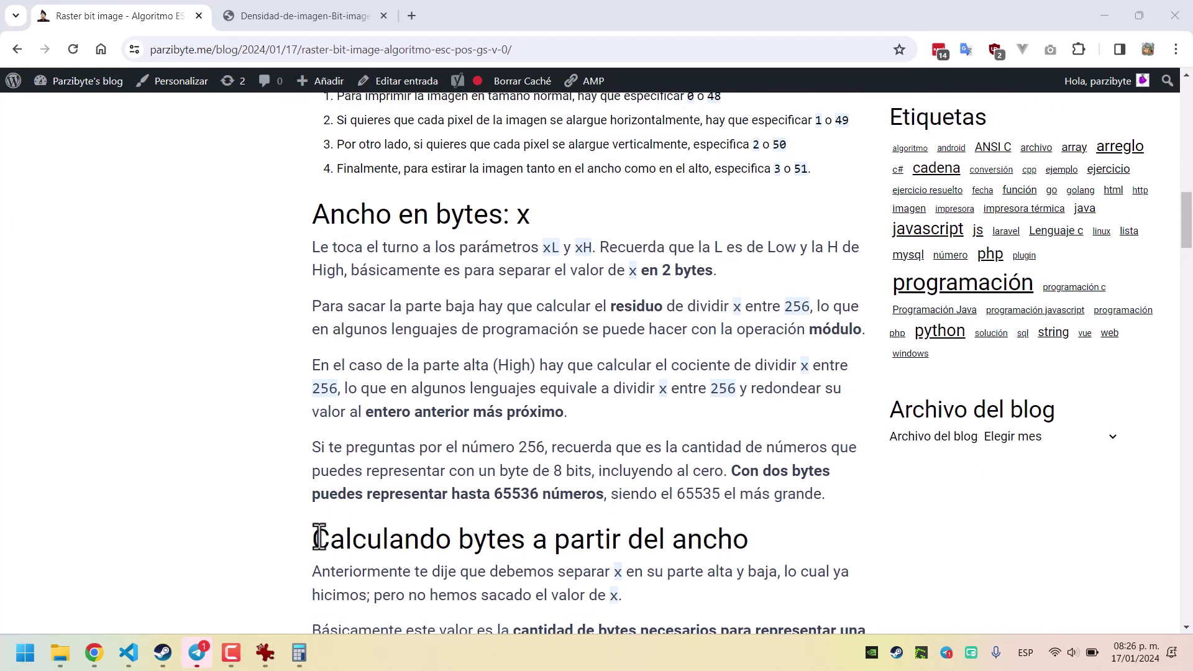
pyautogui.scroll(-3, 319, 536)
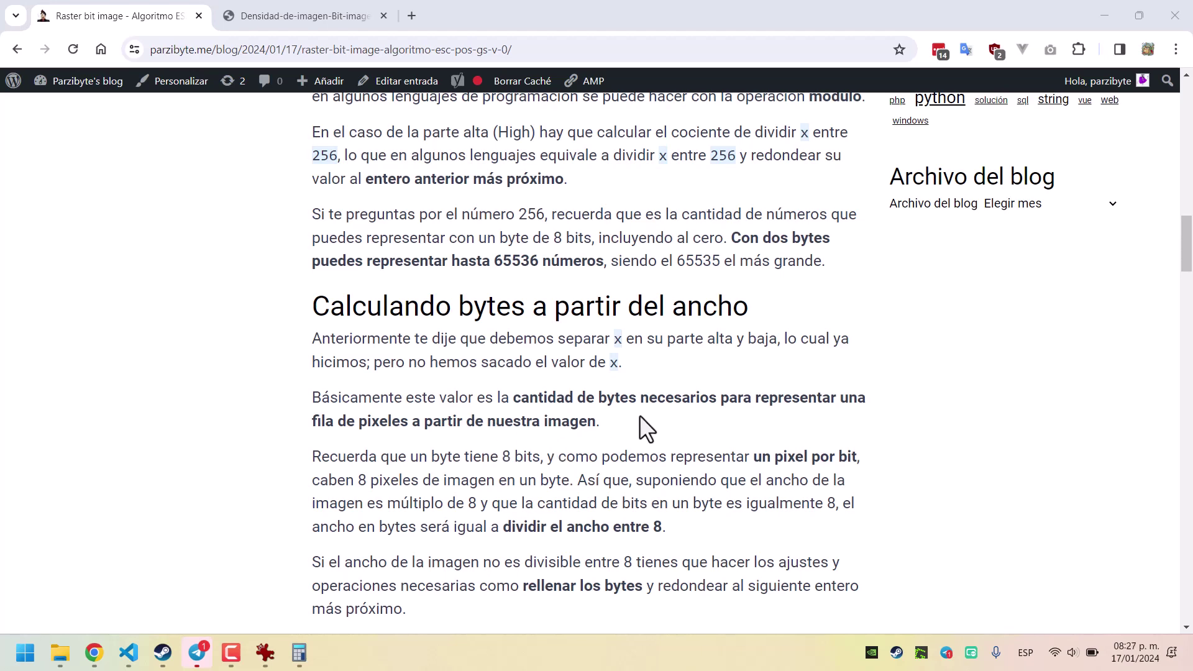
pyautogui.scroll(-2, 640, 415)
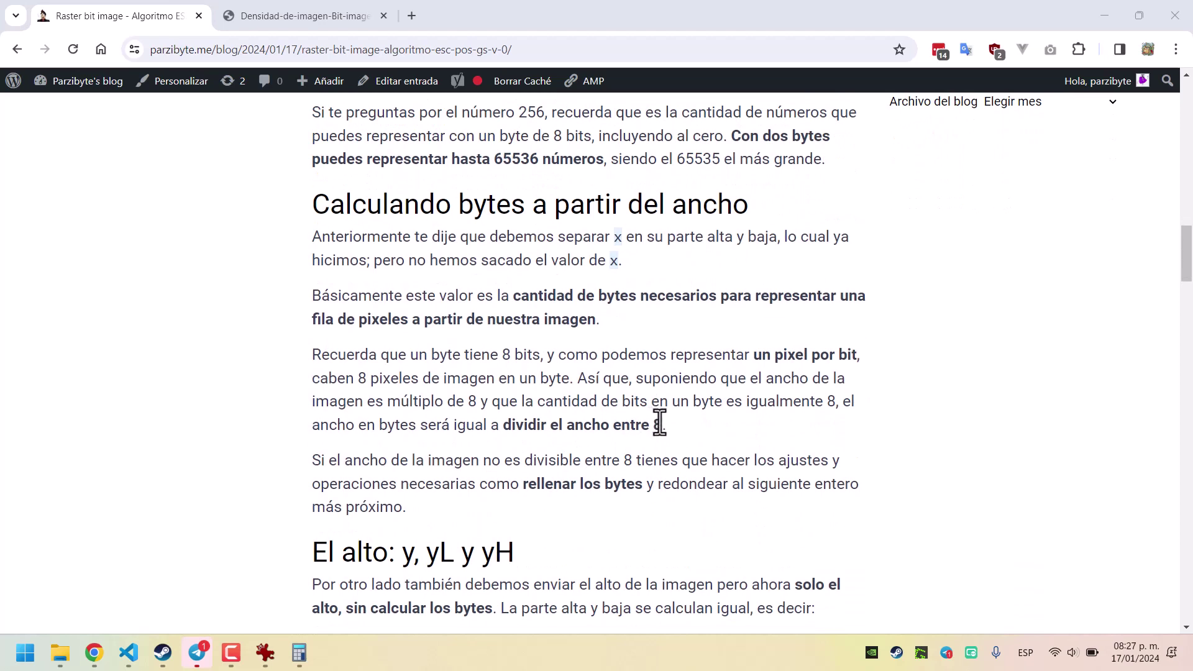
pyautogui.moveTo(662, 424); pyautogui.dragTo(510, 417)
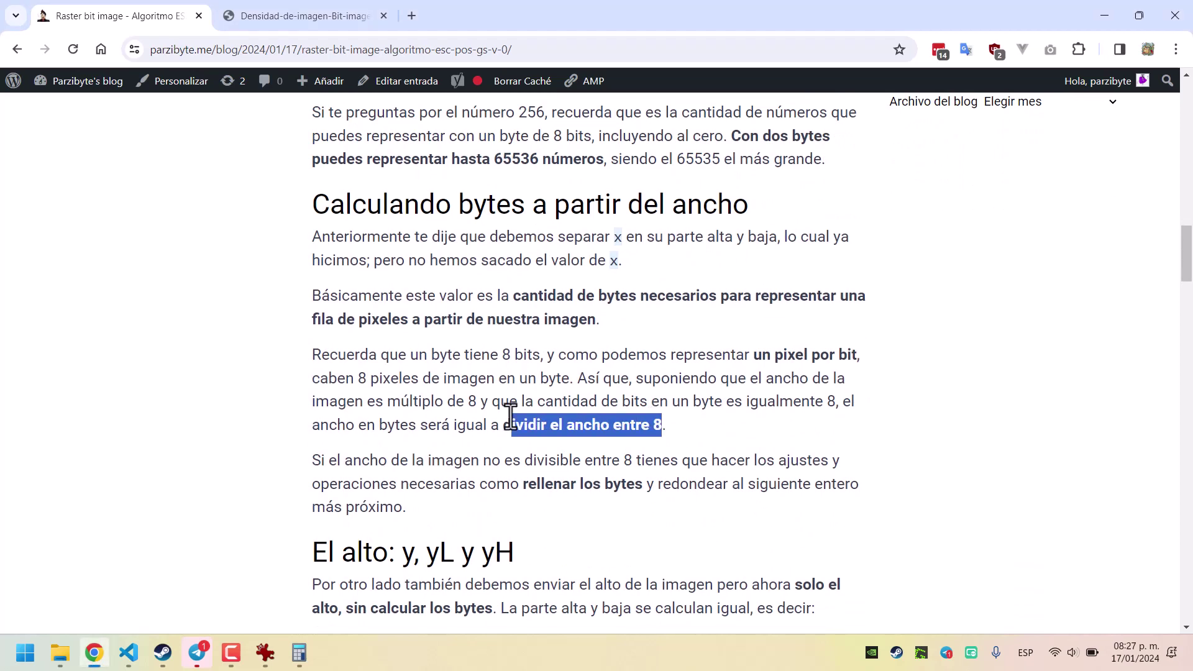
pyautogui.click(510, 416)
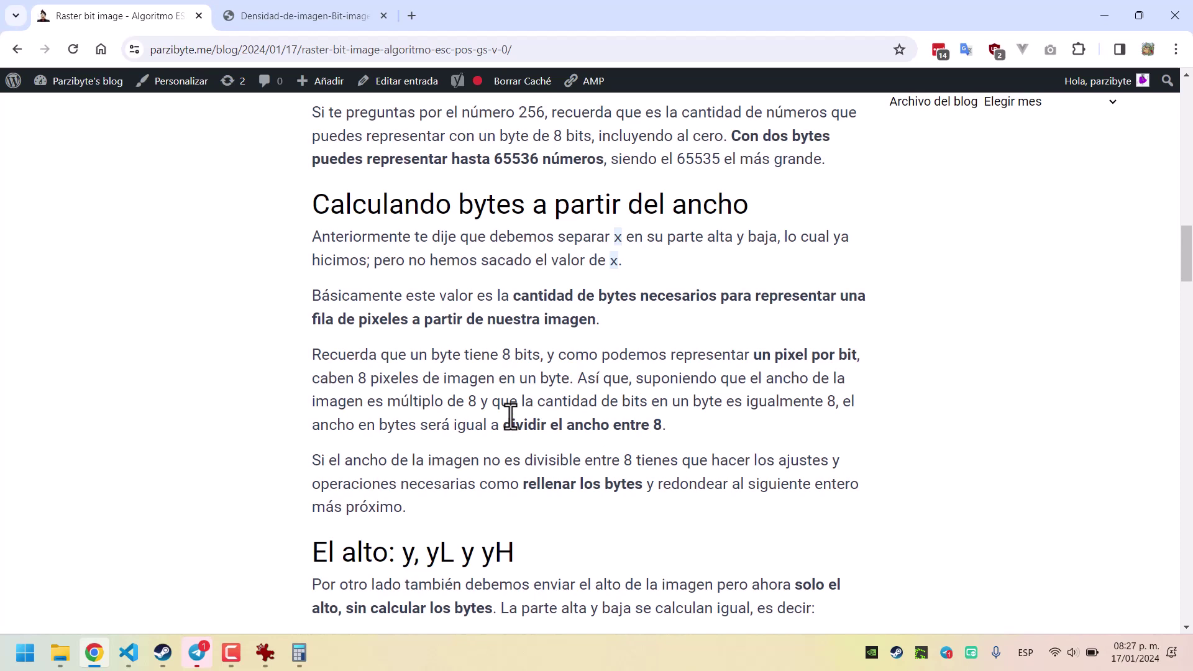
# Open Calculator again and divide 24 by 8 to get the row width in bytes.
pyautogui.press('super+r')
pyautogui.write('calc')
pyautogui.press('Return')
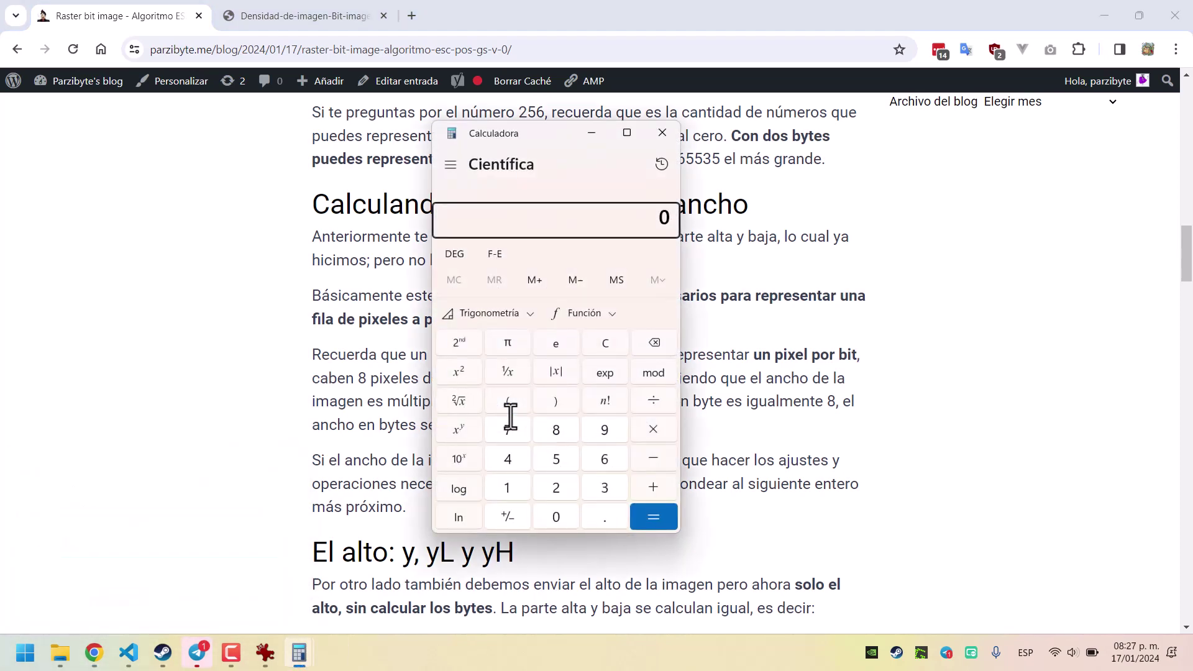
pyautogui.write('24/8')
pyautogui.press('Return')
# Clear the calculation and divide 25 by 8 as the example of a width not divisible by 8.
pyautogui.press('Escape')
pyautogui.write('25')
pyautogui.press('/')
pyautogui.write('8')
pyautogui.press('Return')
# Multiply 8 by 4 for the padded width in pixels, clear the result and close Calculator.
pyautogui.press('Escape')
pyautogui.write('8*4')
pyautogui.press('Return')
pyautogui.press('Escape')
pyautogui.click(661, 134)
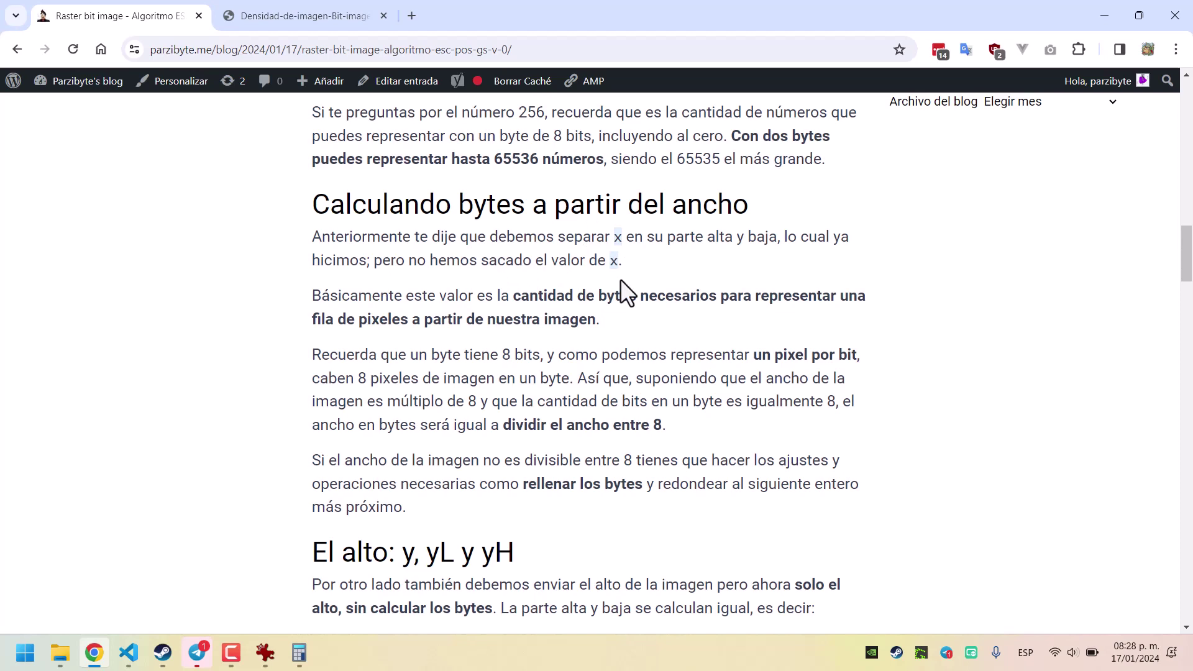
# Read the post's sections on the height y, yL and yH and on the bytes d1…dk, including the conversion steps.
pyautogui.scroll(-3, 621, 278)
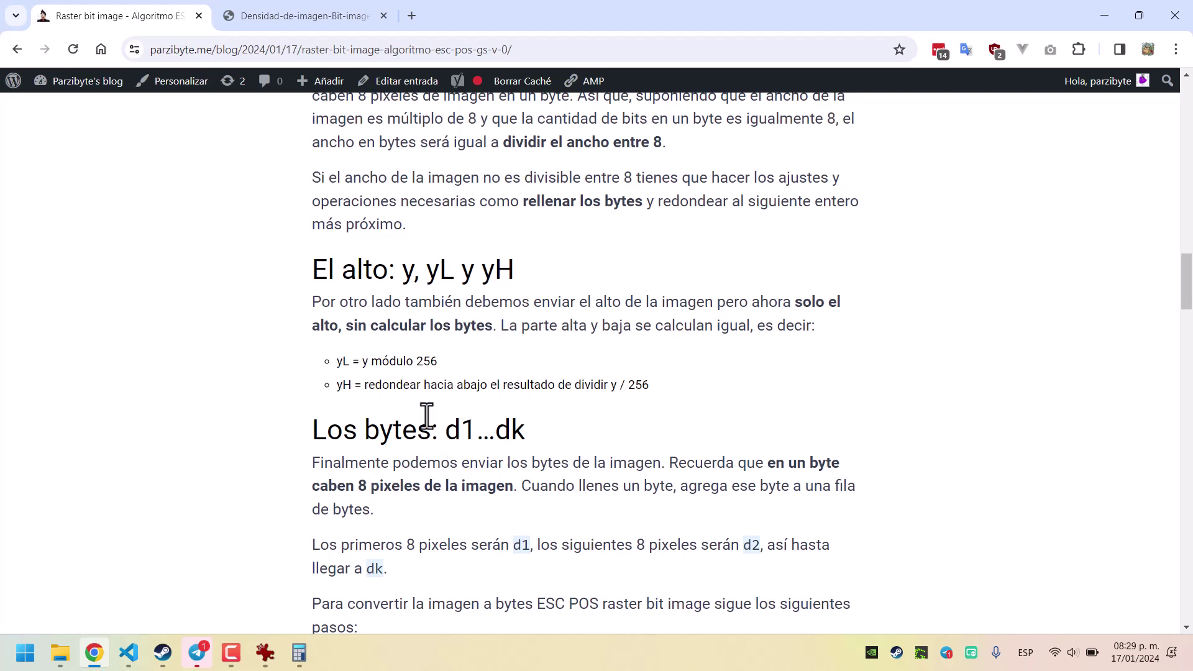
pyautogui.scroll(-3, 427, 416)
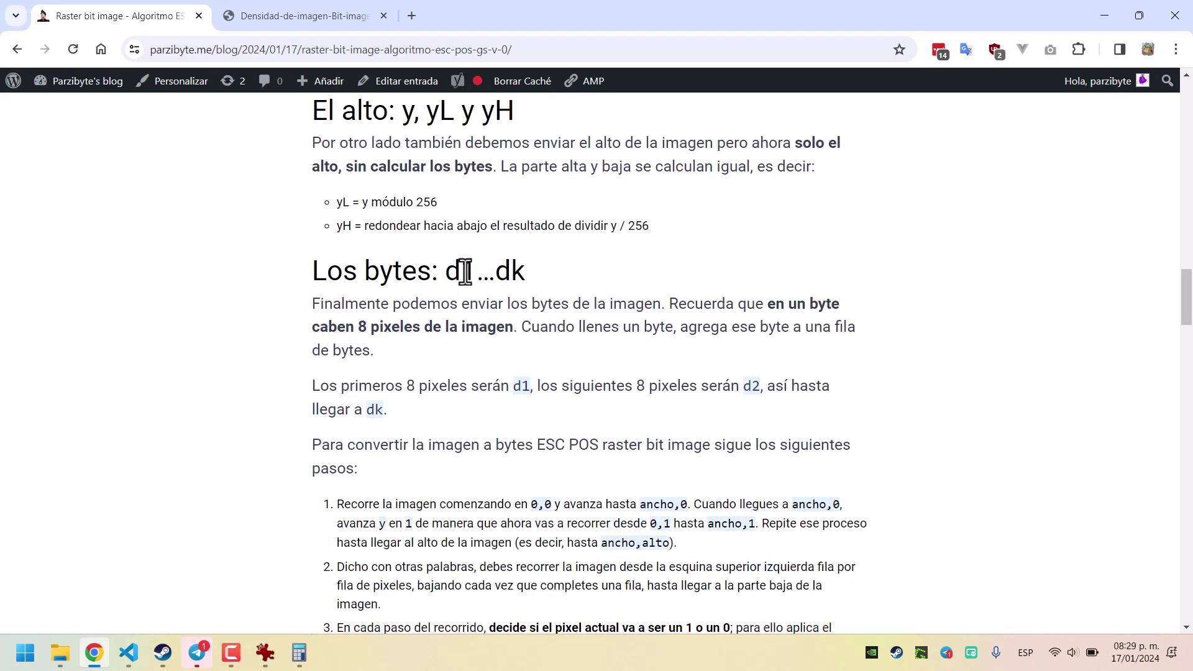
pyautogui.moveTo(465, 271); pyautogui.dragTo(527, 264)
pyautogui.click(410, 357)
pyautogui.scroll(-3, 299, 486)
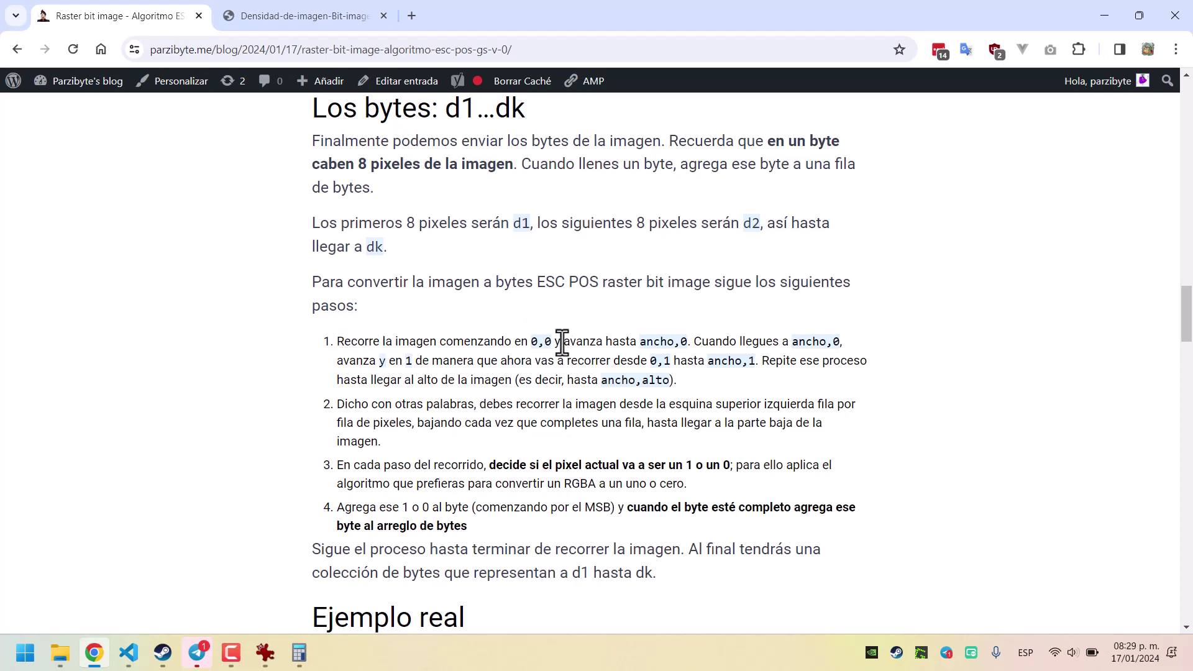
# Open cuphead.png from the raster-bit-image folder in GIMP and switch to its window.
pyautogui.click(70, 646)
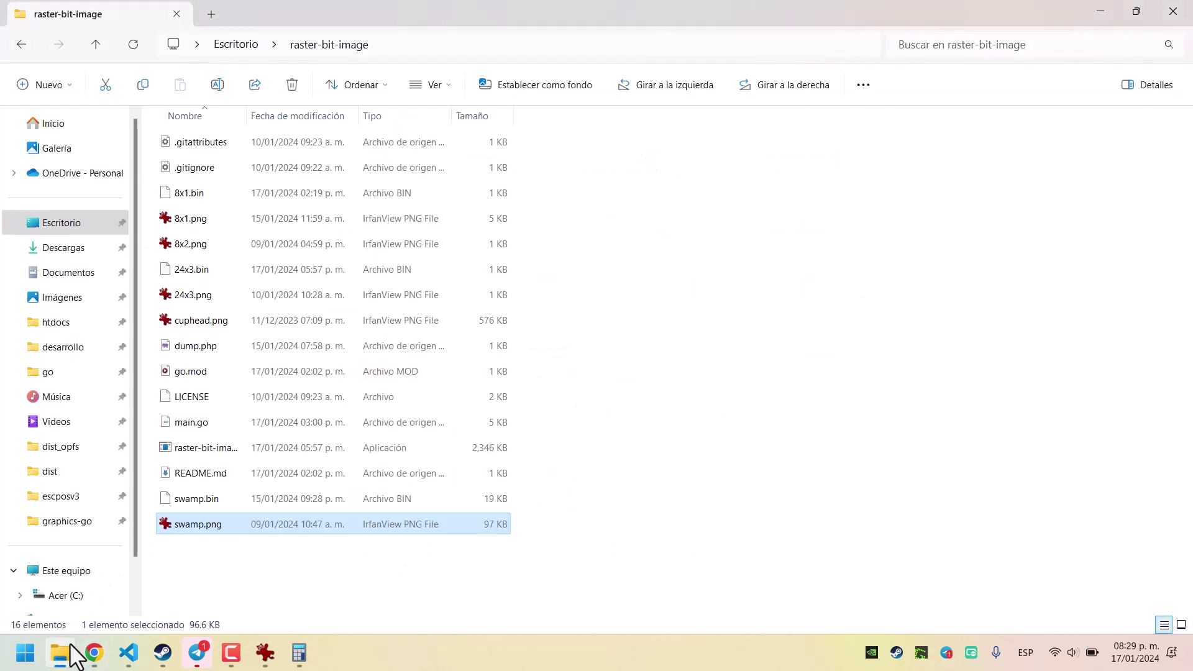
pyautogui.click(236, 321)
pyautogui.rightClick(236, 320)
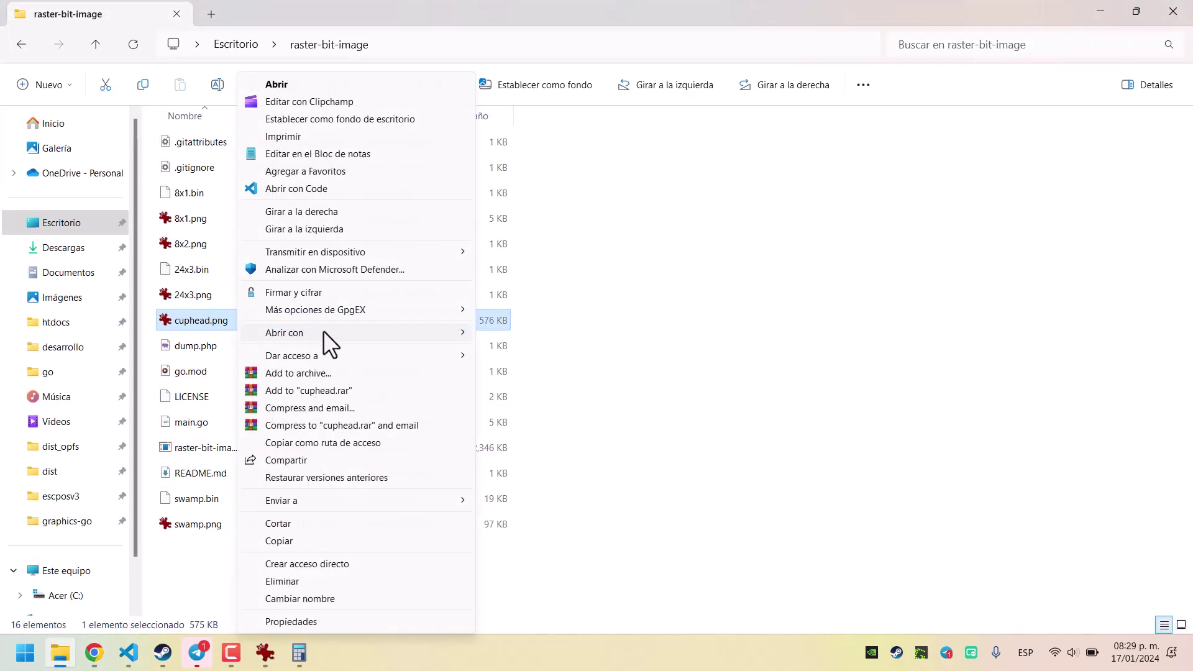
pyautogui.moveTo(431, 337)
pyautogui.click(513, 351)
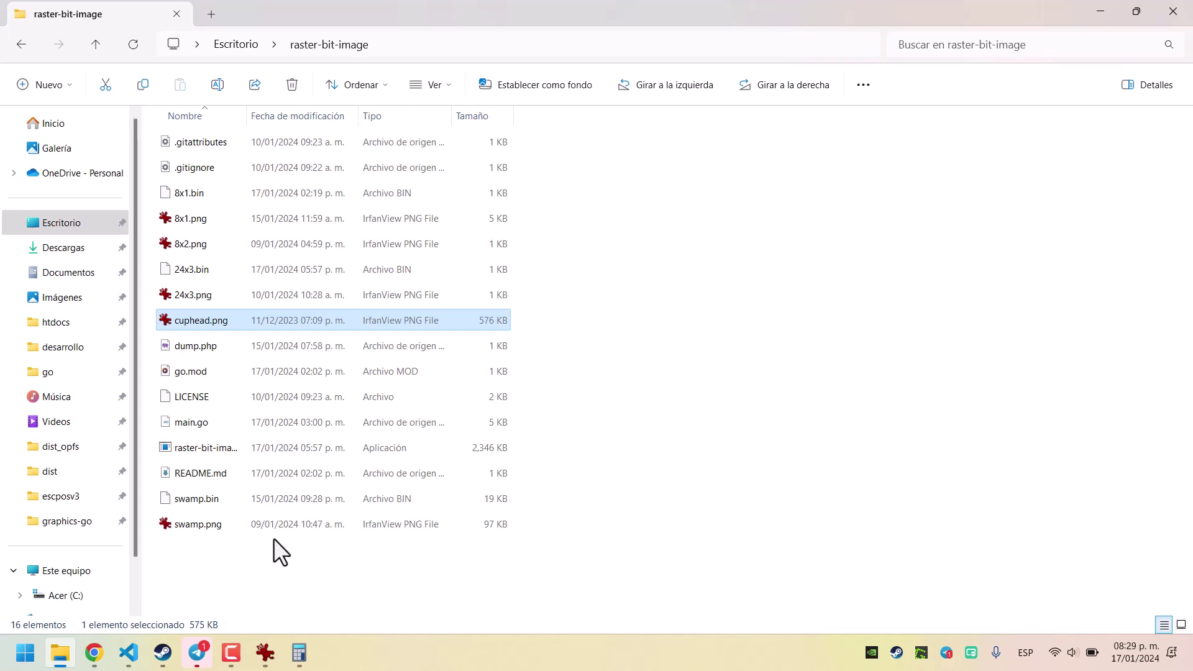
pyautogui.click(93, 652)
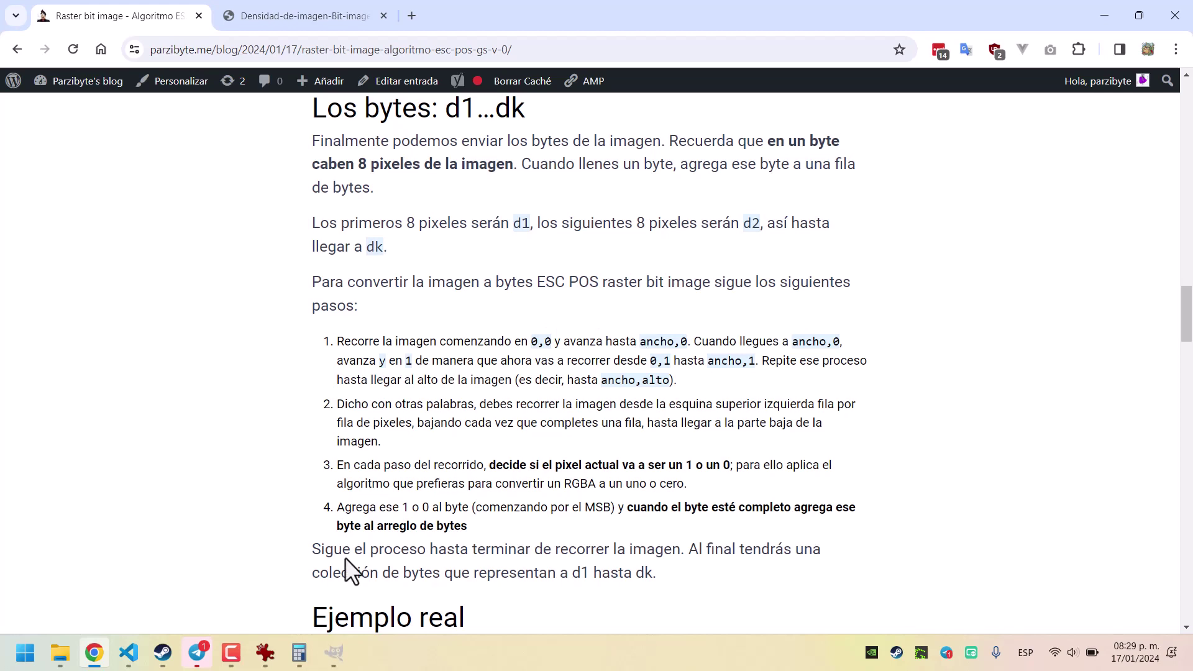
pyautogui.click(334, 656)
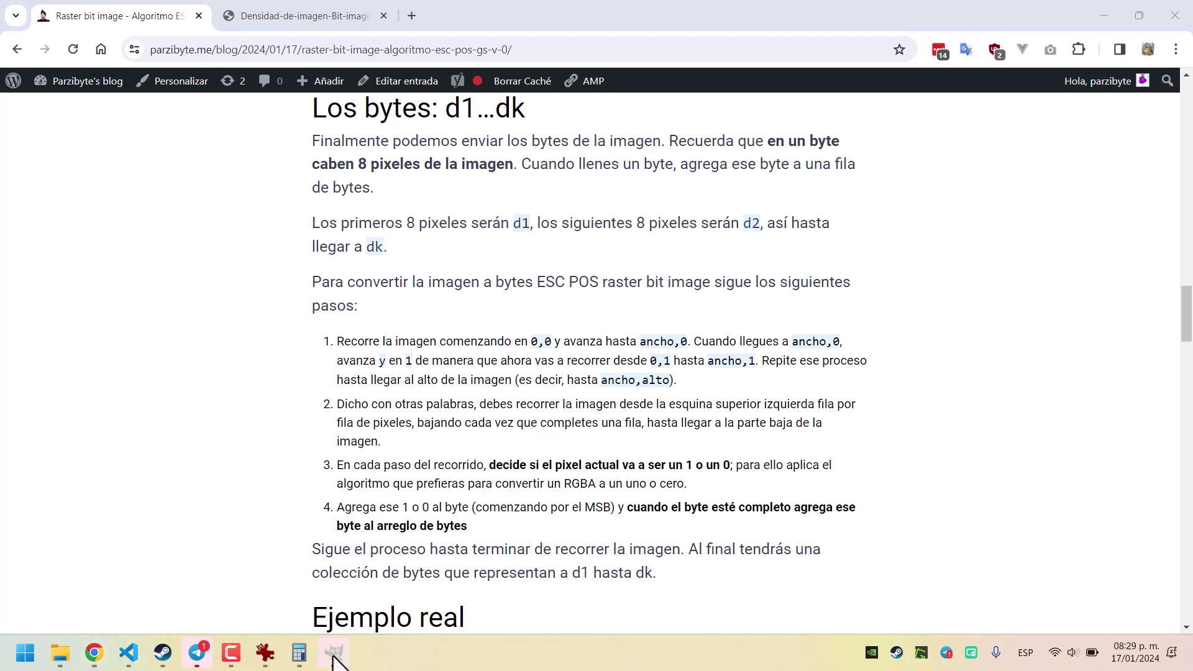
pyautogui.click(686, 343)
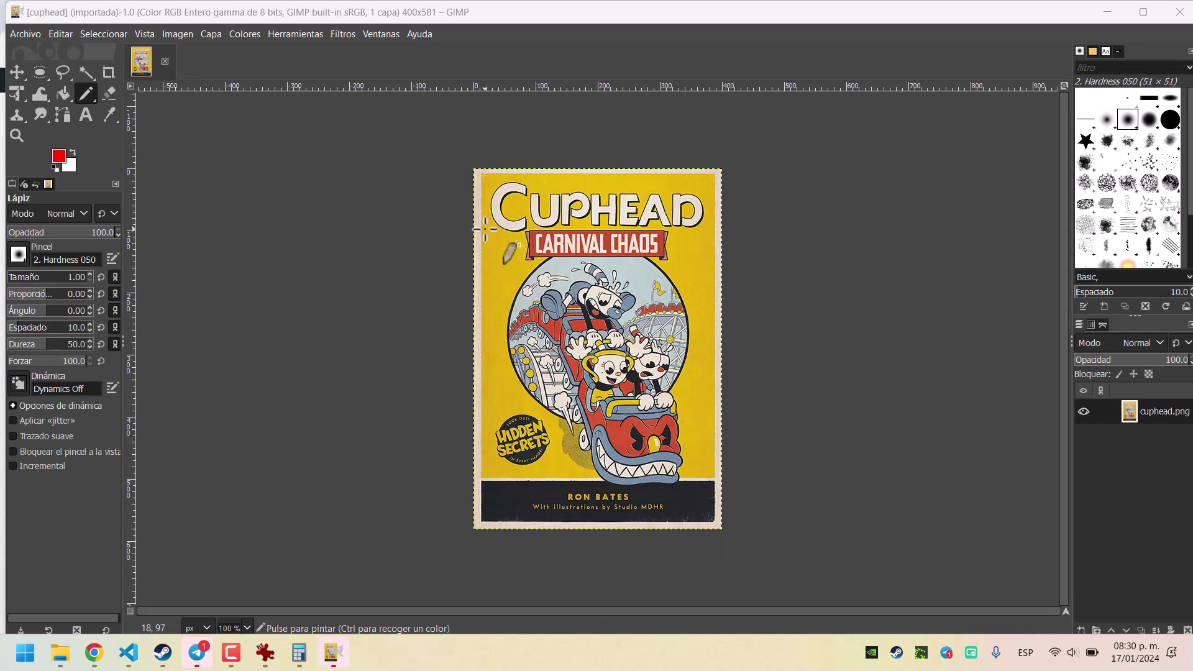
# Paint the first three pixels of the image's top row red with the Pencil at 12800% zoom.
pyautogui.scroll(11, 486, 228)
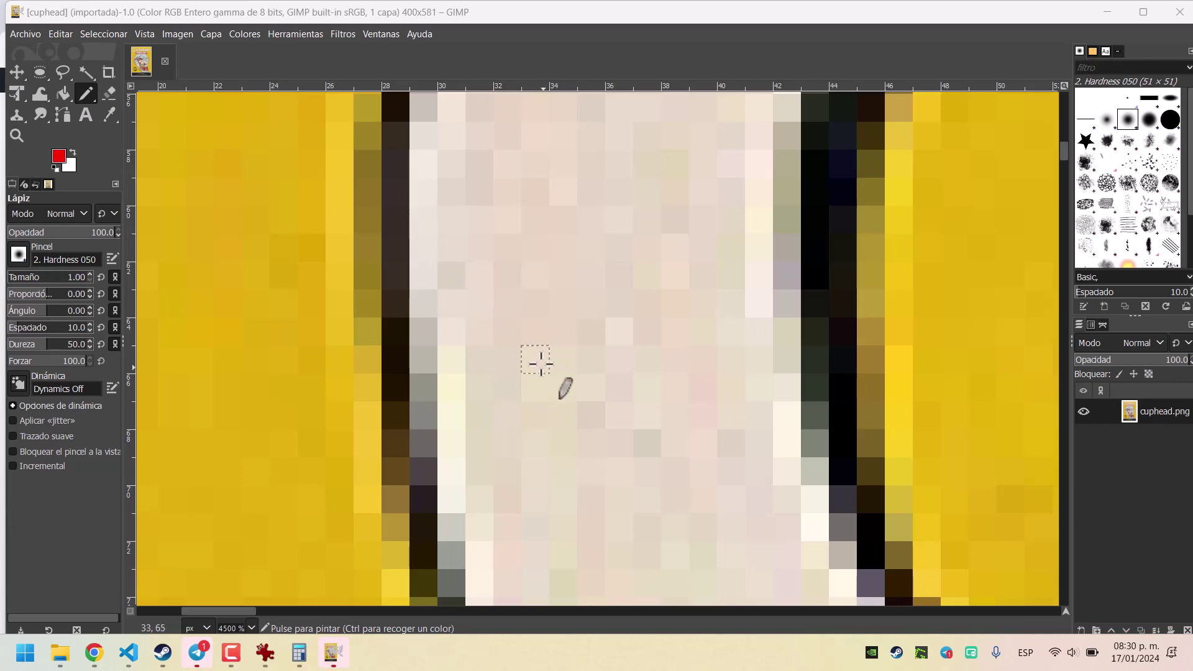
pyautogui.scroll(3, 505, 311)
pyautogui.scroll(15, 505, 342)
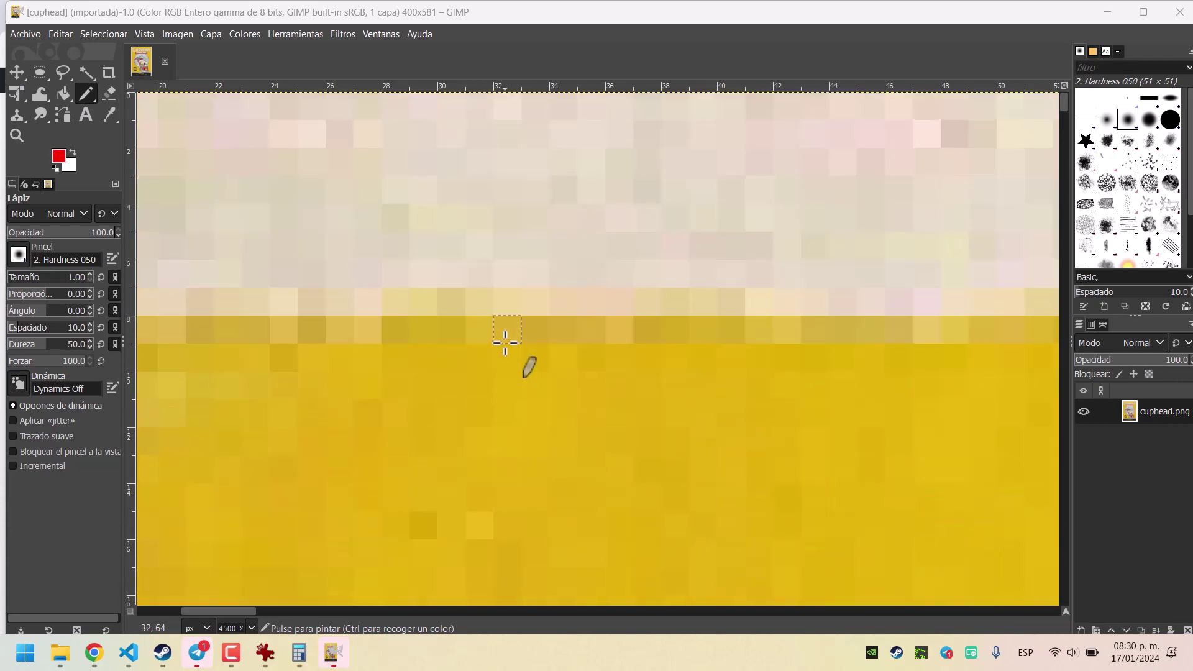
pyautogui.hscroll(-7, 506, 342)
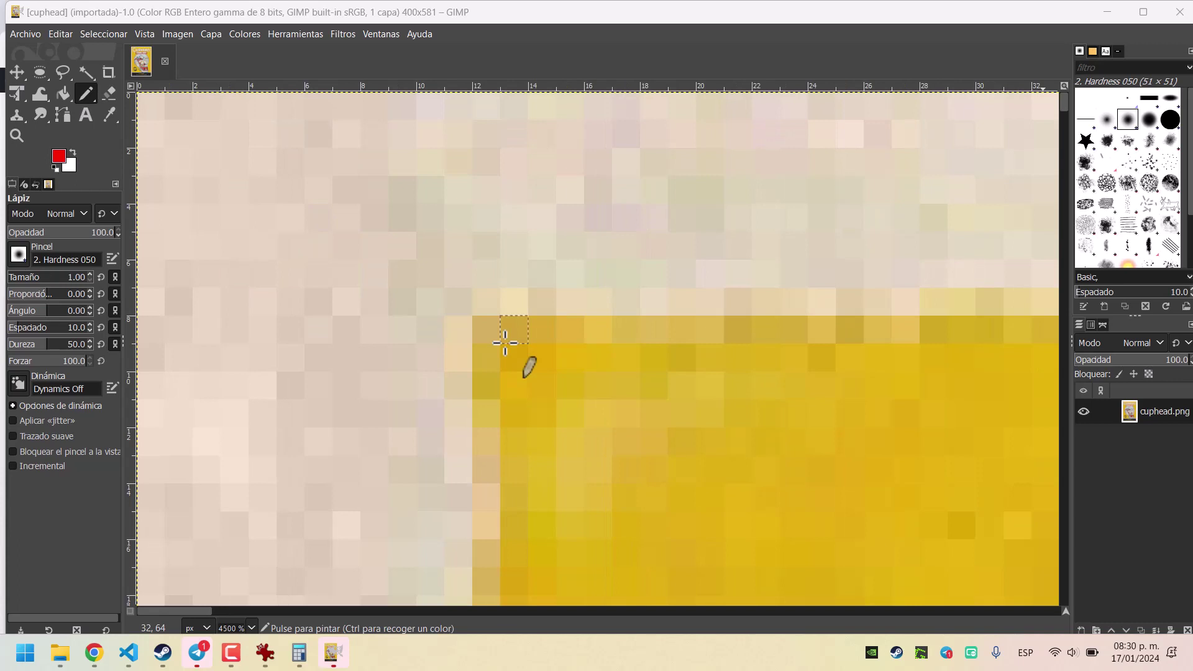
pyautogui.scroll(3, 146, 104)
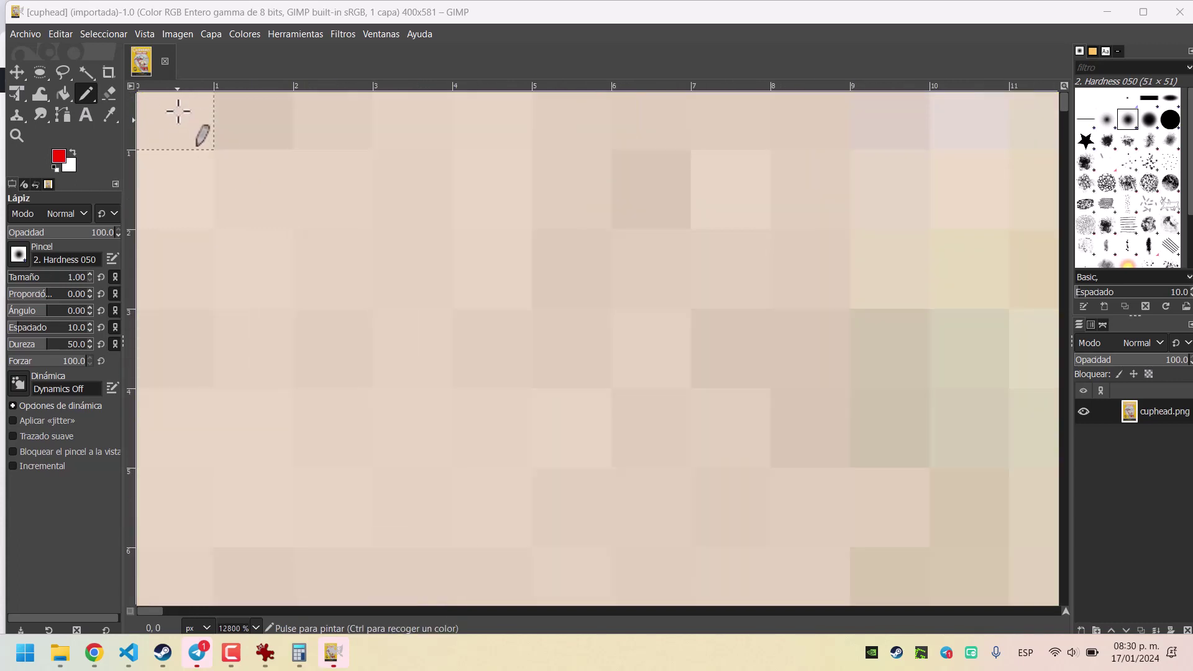
pyautogui.click(165, 116)
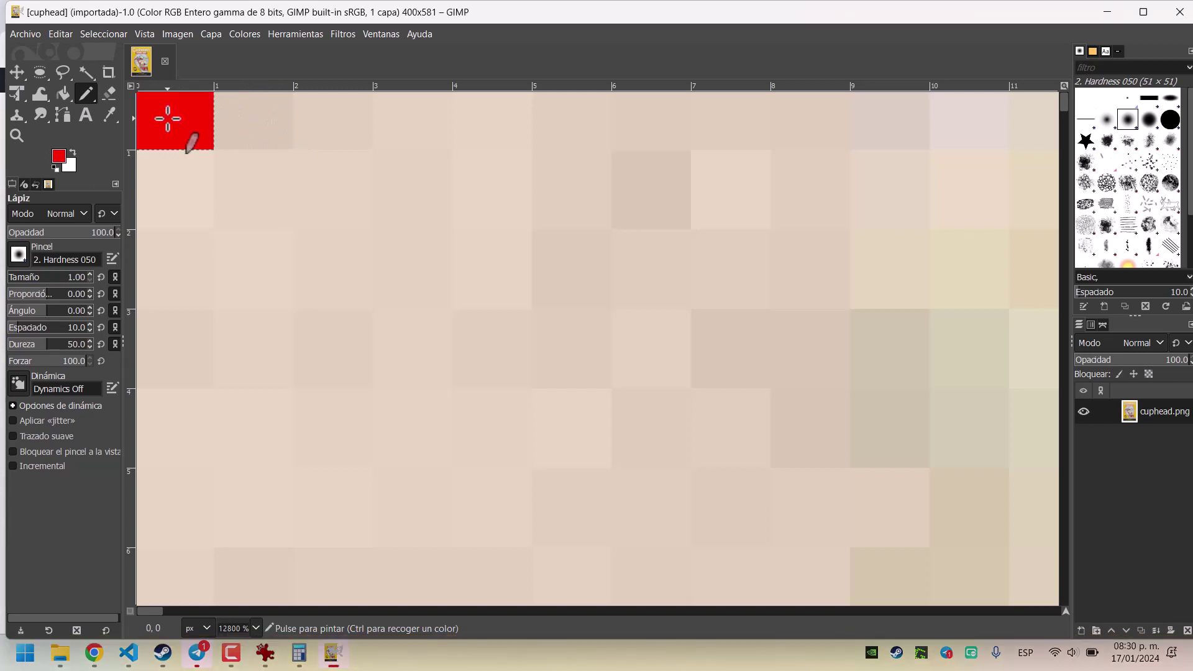
pyautogui.click(236, 128)
pyautogui.click(298, 128)
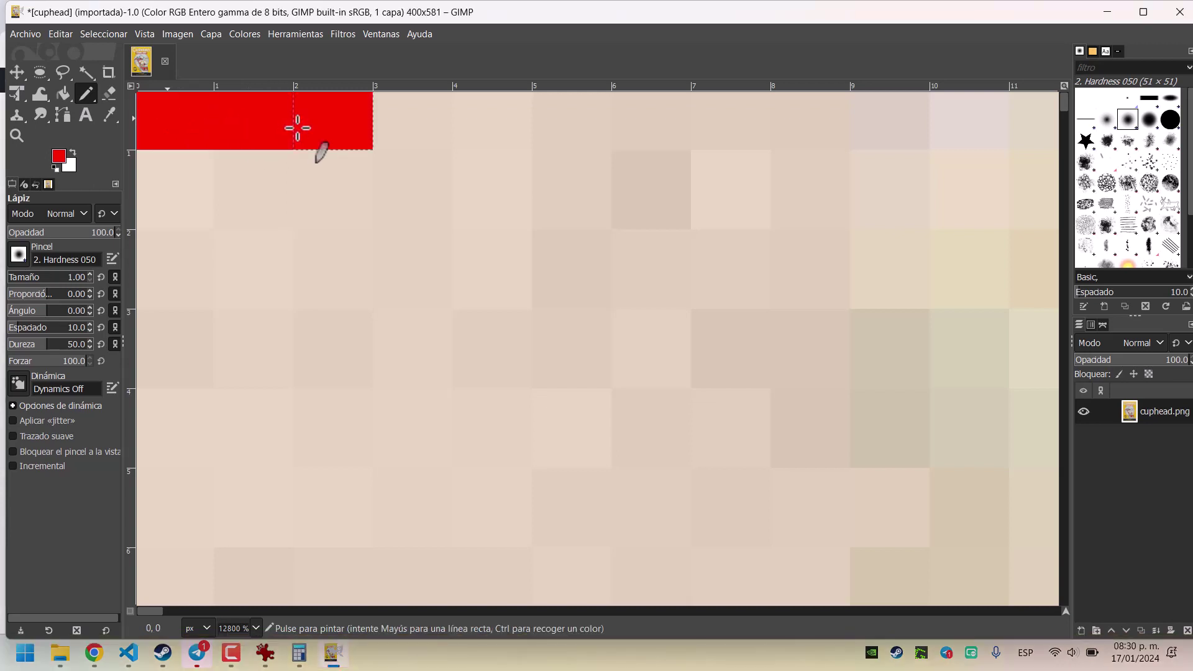
# Undo the three red pixels painted in the top row.
pyautogui.hotkey('ctrl', 'z')
pyautogui.hotkey('ctrl', 'z')
pyautogui.hotkey('ctrl', 'z')
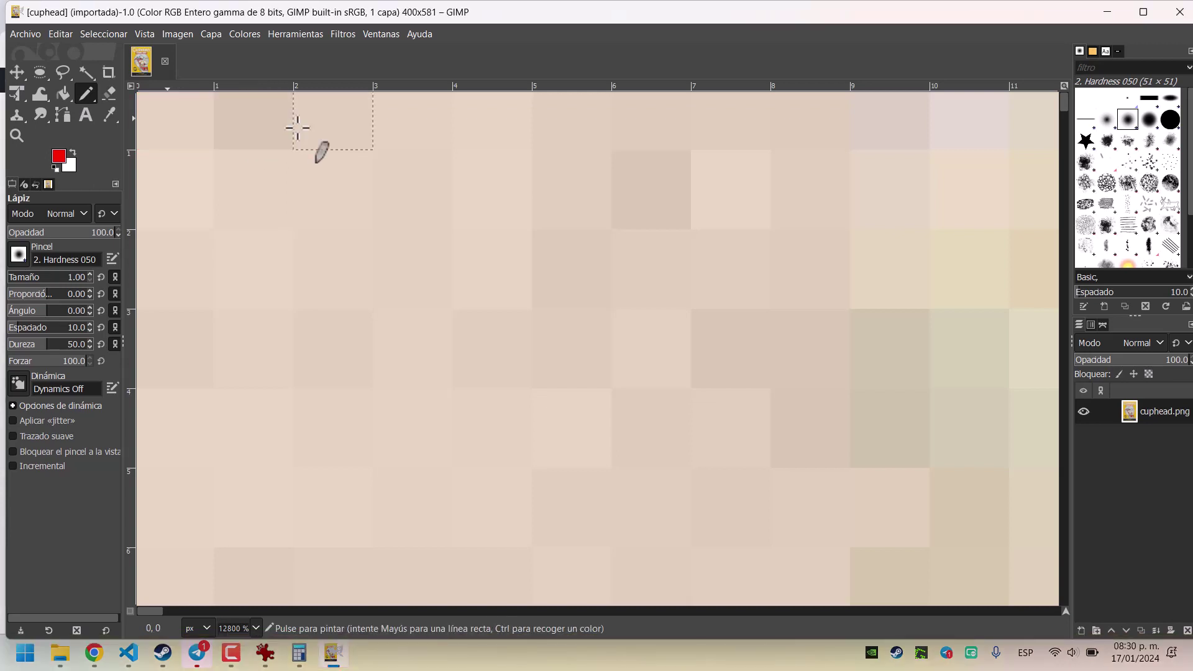
# Paint the first twelve pixels of the top row red one by one, starting at pixel 0,0.
pyautogui.click(162, 111)
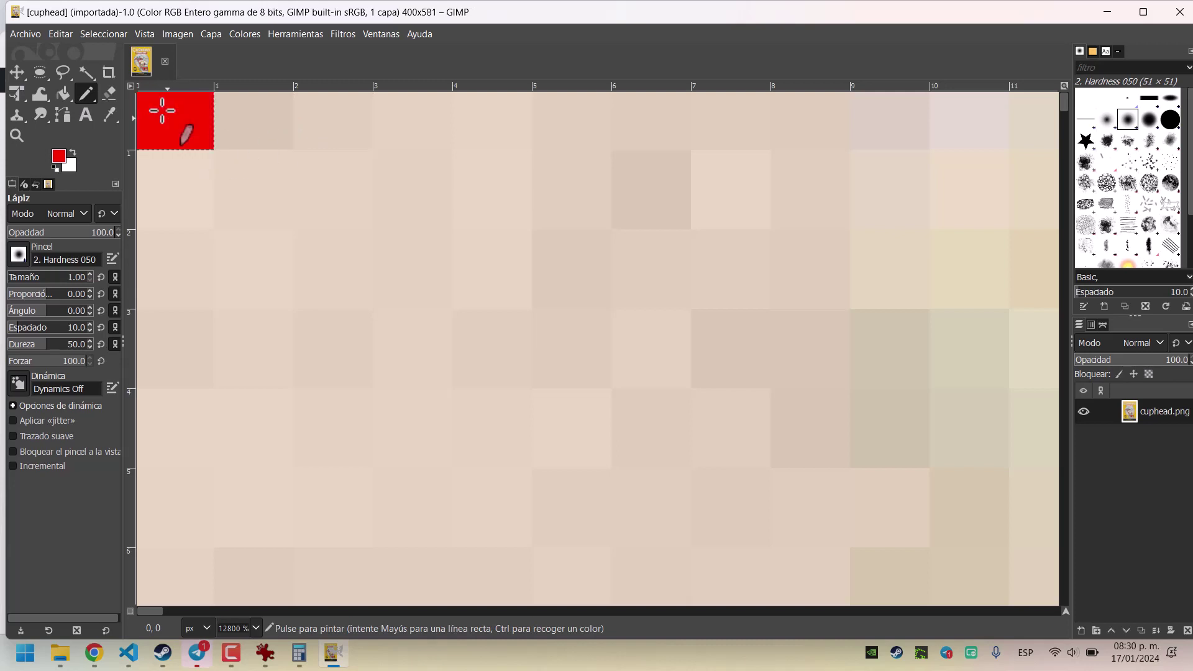
pyautogui.click(239, 121)
pyautogui.click(320, 117)
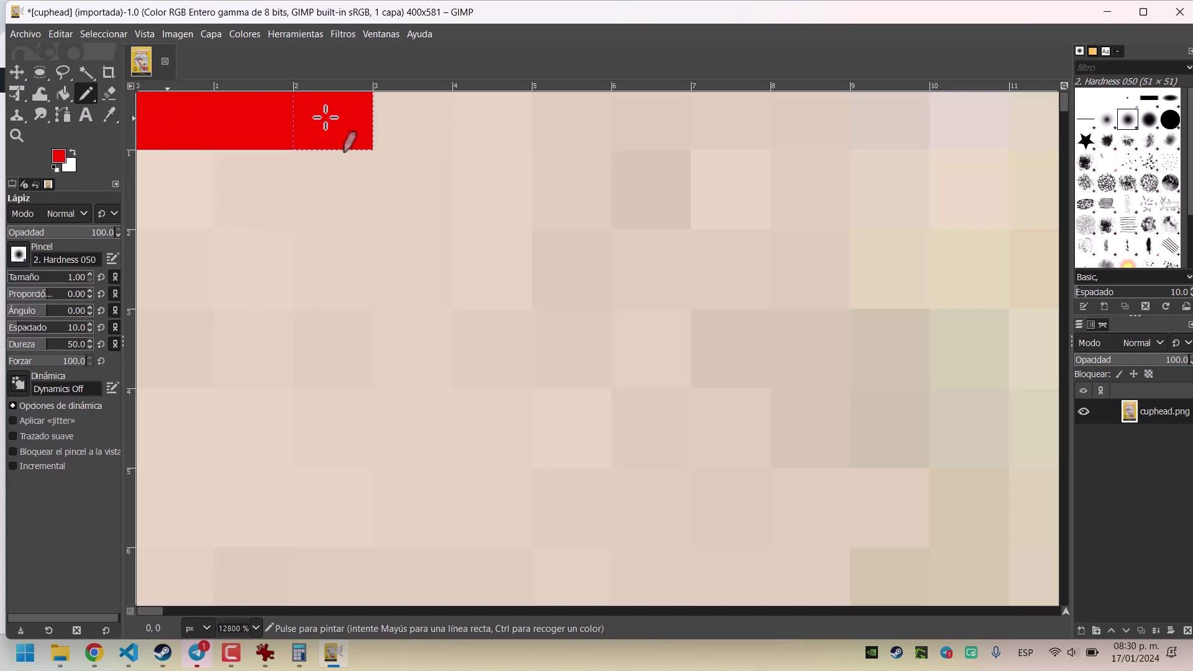
pyautogui.click(415, 118)
pyautogui.click(504, 110)
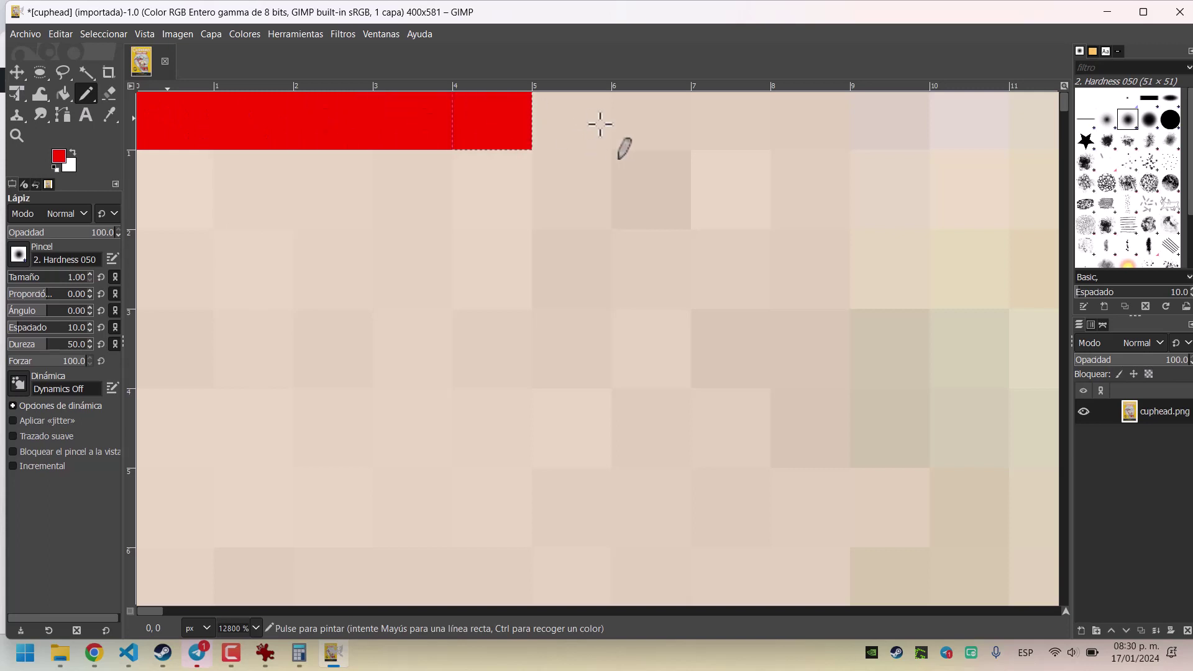
pyautogui.click(621, 121)
pyautogui.click(598, 126)
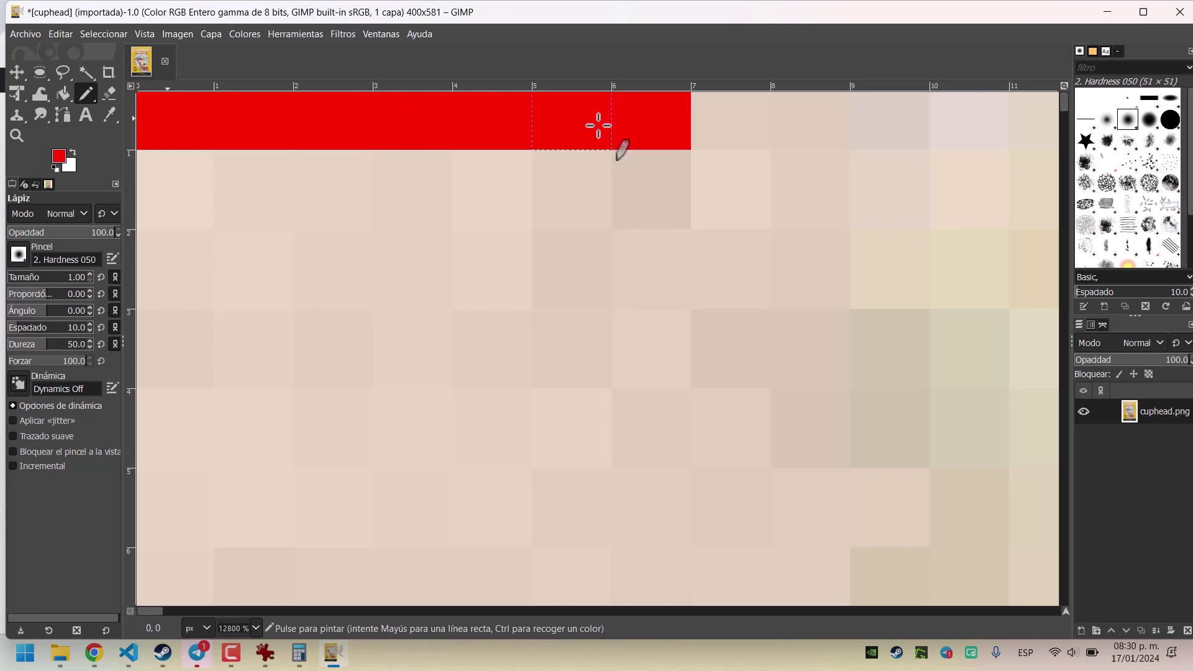
pyautogui.click(730, 131)
pyautogui.click(796, 126)
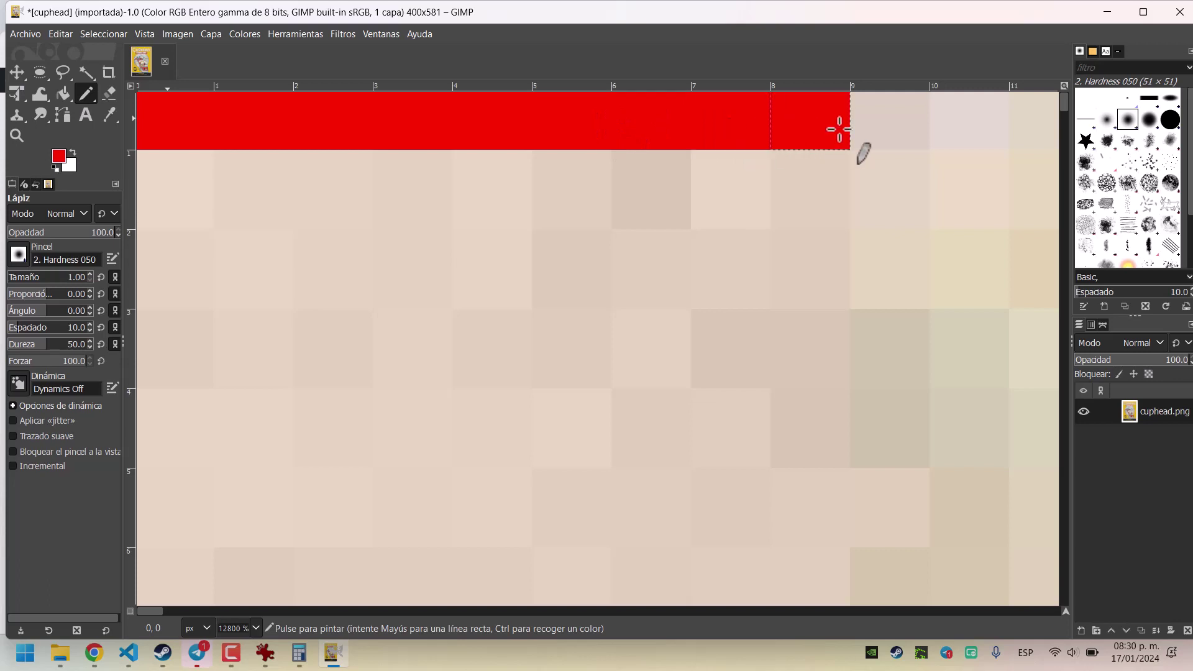
pyautogui.click(895, 121)
pyautogui.click(953, 117)
pyautogui.click(1032, 119)
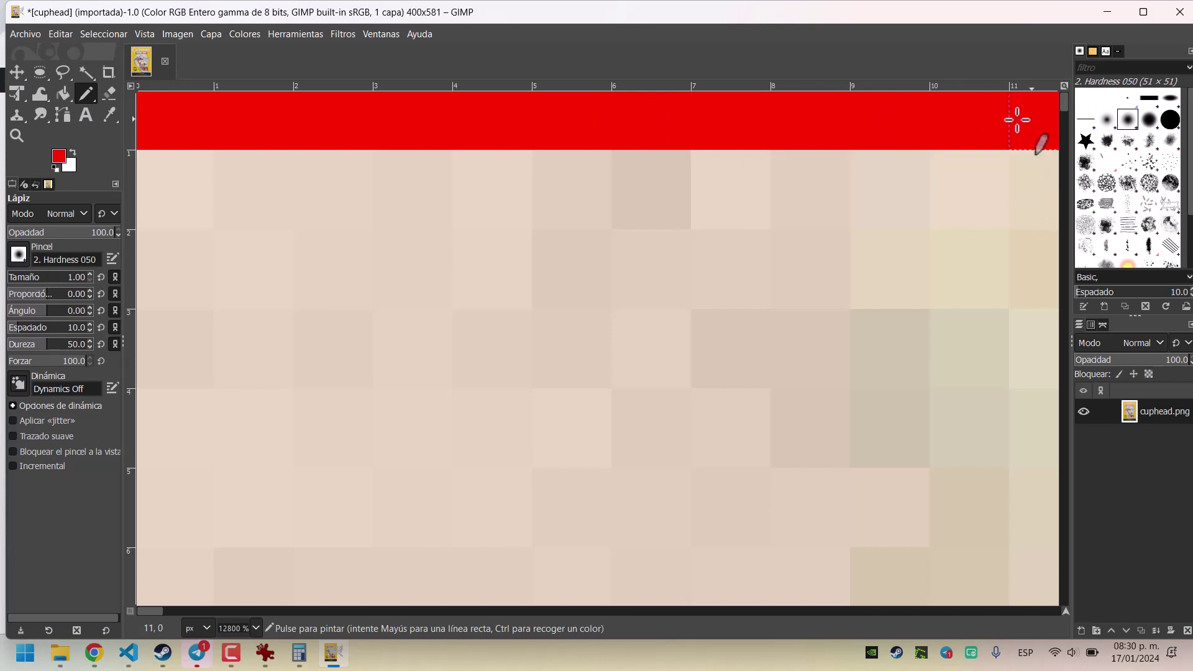
# Paint the first five pixels of the second row red, starting from the image's edge.
pyautogui.click(187, 179)
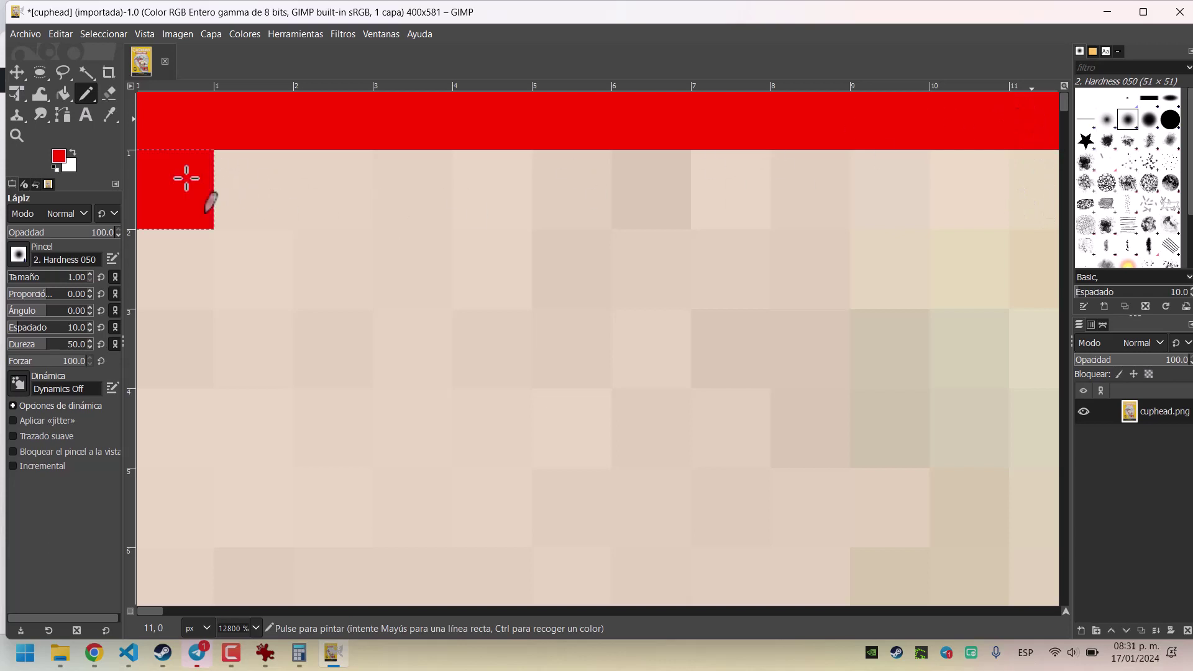
pyautogui.click(240, 191)
pyautogui.click(335, 186)
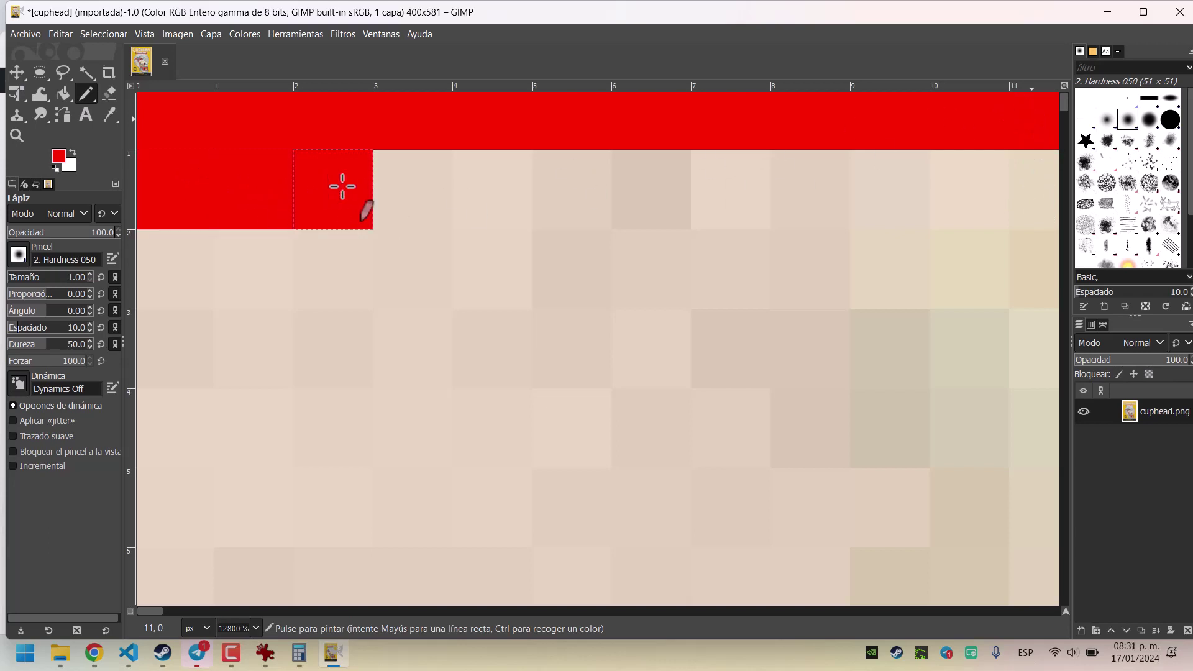
pyautogui.click(404, 184)
pyautogui.click(494, 184)
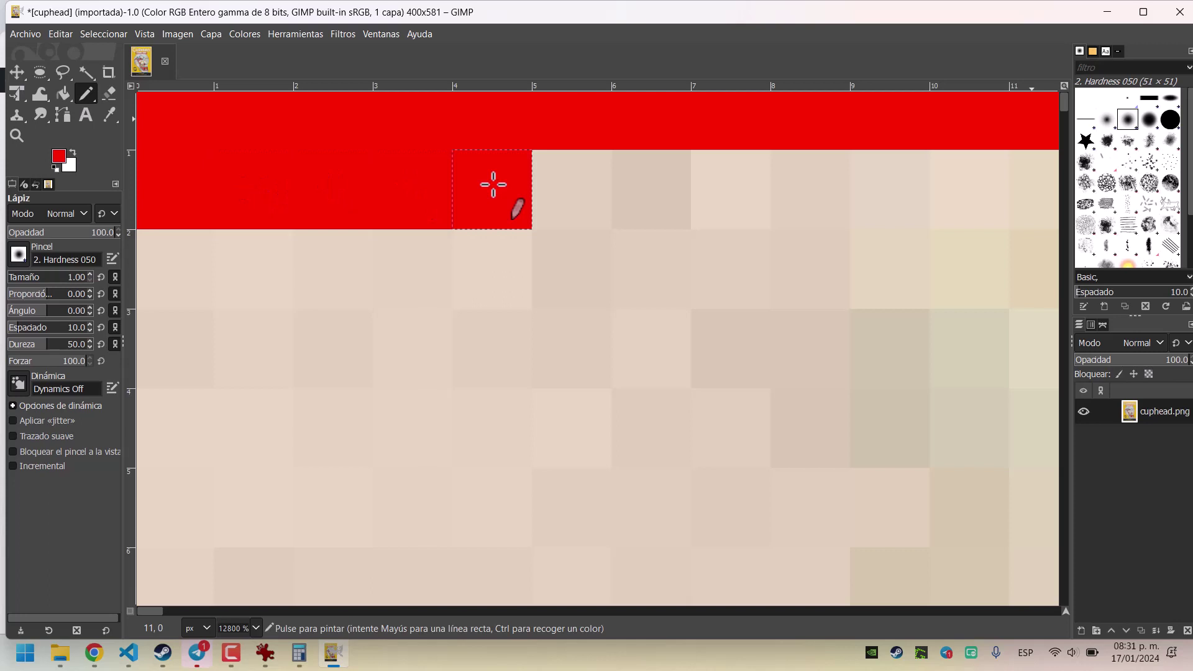
# Paint the first two pixels of the seventh row red and fill the first two columns above them with vertical strokes.
pyautogui.click(169, 562)
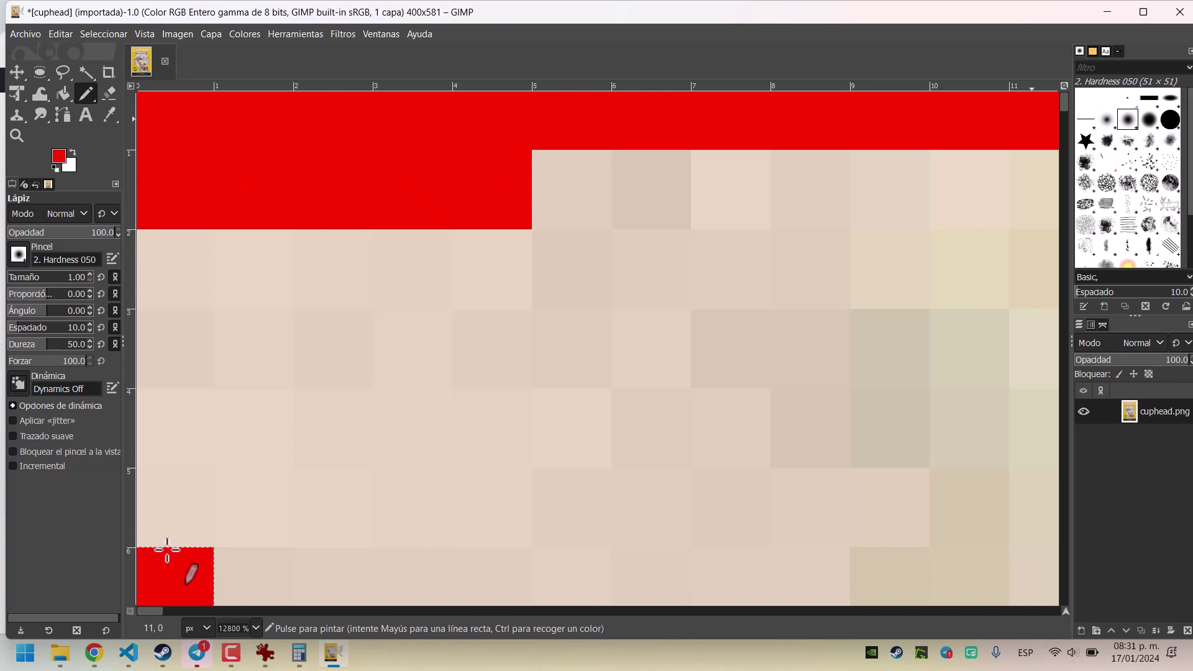
pyautogui.click(255, 565)
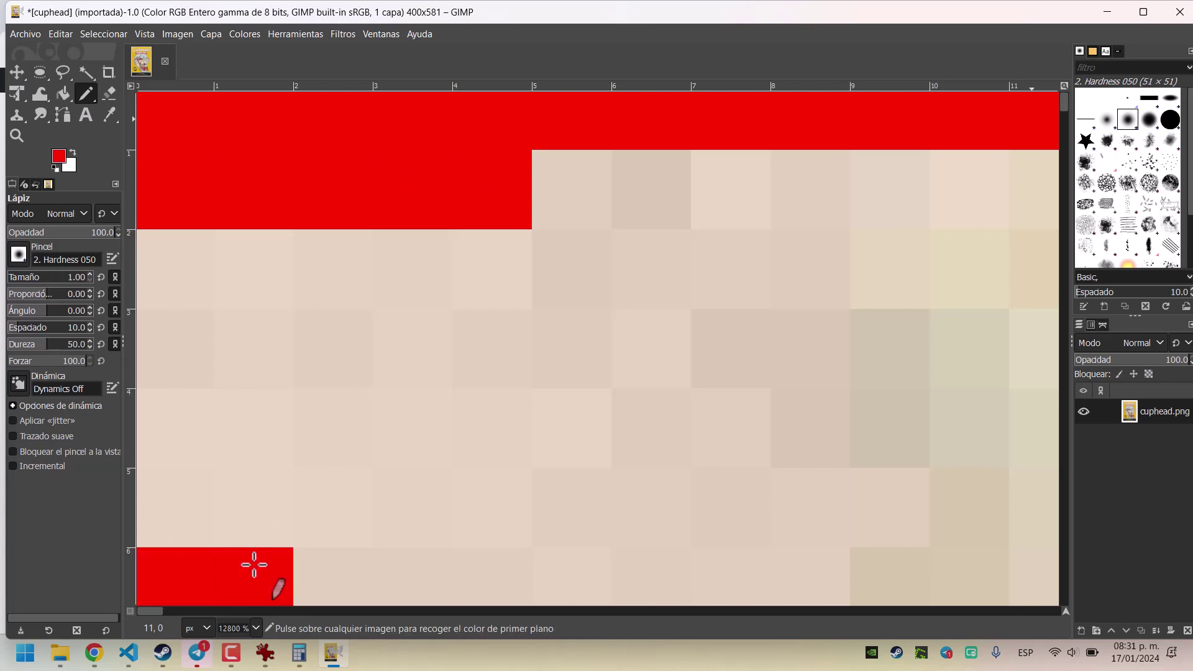
pyautogui.press('ctrl')
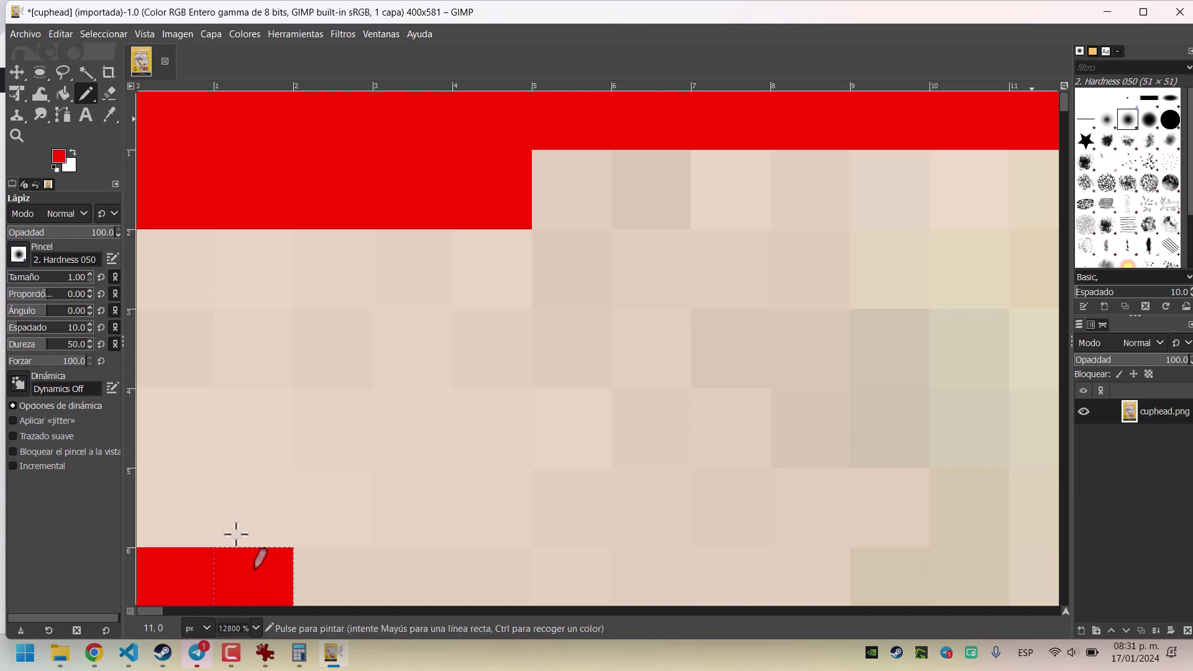
pyautogui.moveTo(160, 235); pyautogui.dragTo(163, 479)
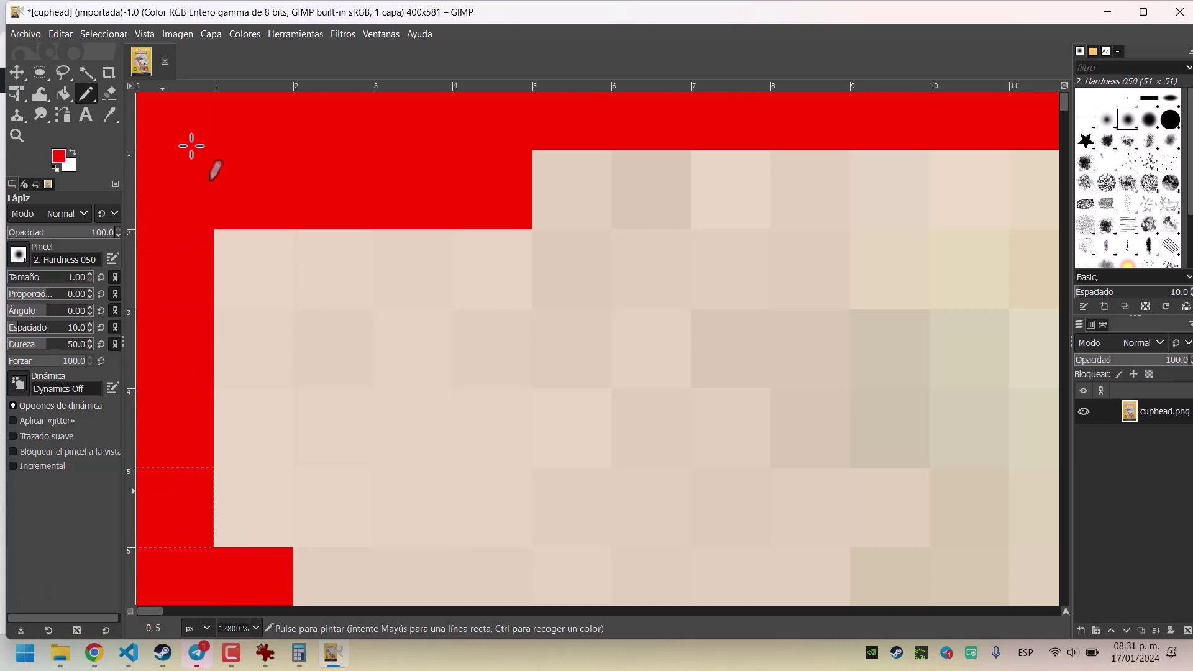
pyautogui.moveTo(252, 133); pyautogui.dragTo(255, 473)
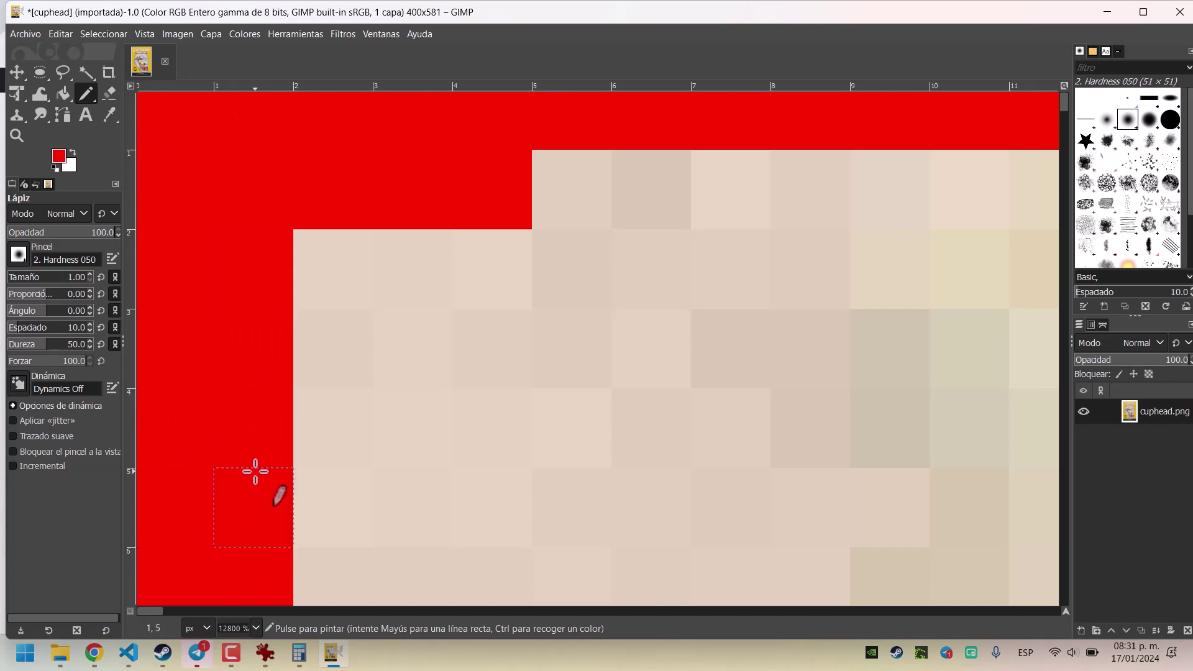
# Undo all the red pencil strokes to restore the original image.
pyautogui.hotkey('ctrl', 'z')
pyautogui.hotkey('ctrl', 'z')
pyautogui.hotkey('ctrl', 'z')
pyautogui.hotkey('ctrl', 'z')
pyautogui.hotkey('ctrl', 'z')
pyautogui.hotkey('ctrl', 'z')
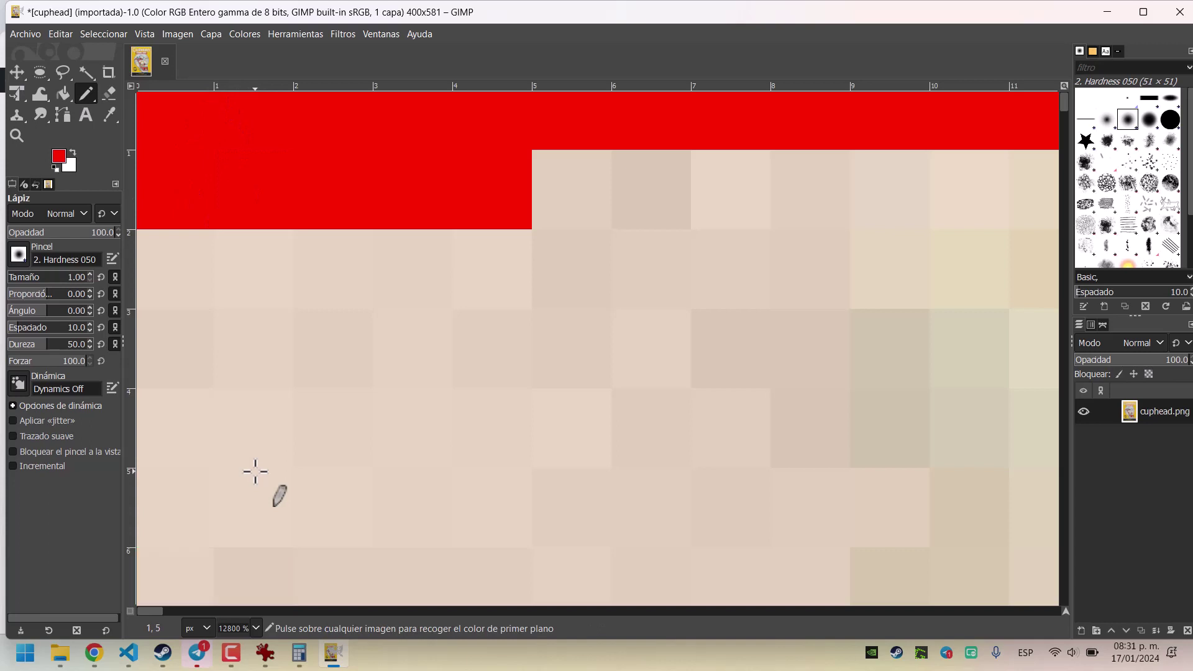
pyautogui.hotkey('ctrl', 'z')
pyautogui.hotkey('ctrl', 'z')
pyautogui.hotkey('ctrl', 'z')
pyautogui.hotkey('ctrl', 'z')
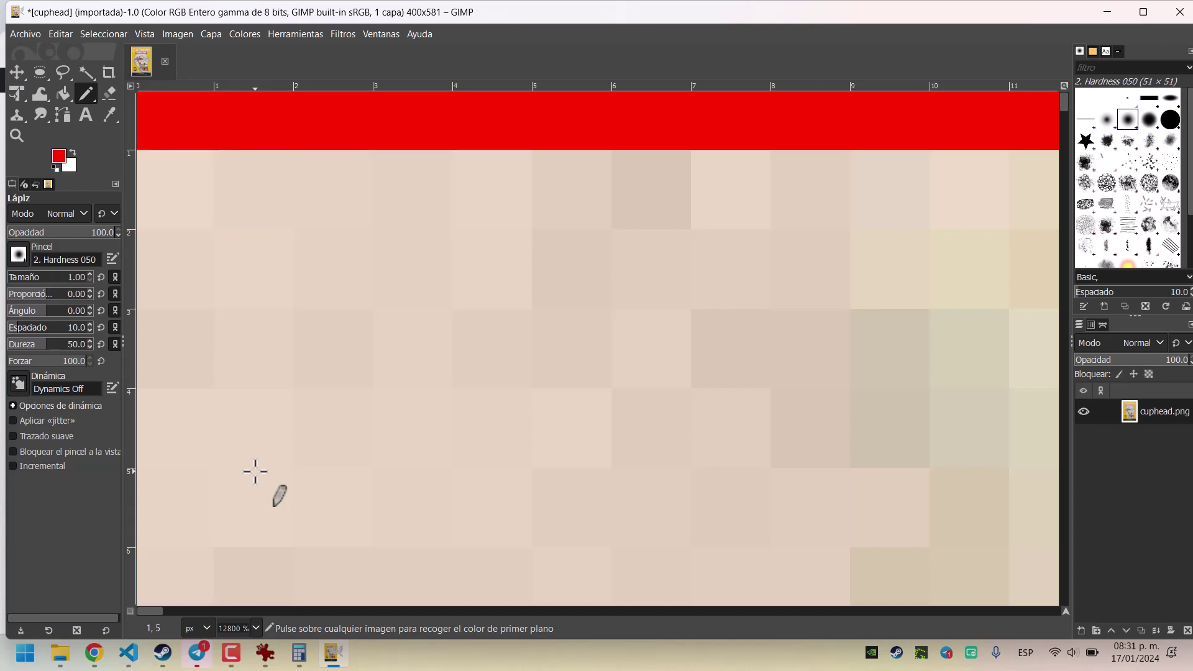
pyautogui.hotkey('ctrl', 'z')
pyautogui.hotkey('ctrl', 'z')
pyautogui.hotkey('ctrl', 'z')
pyautogui.hotkey('ctrl', 'z')
pyautogui.hotkey('ctrl', 'z')
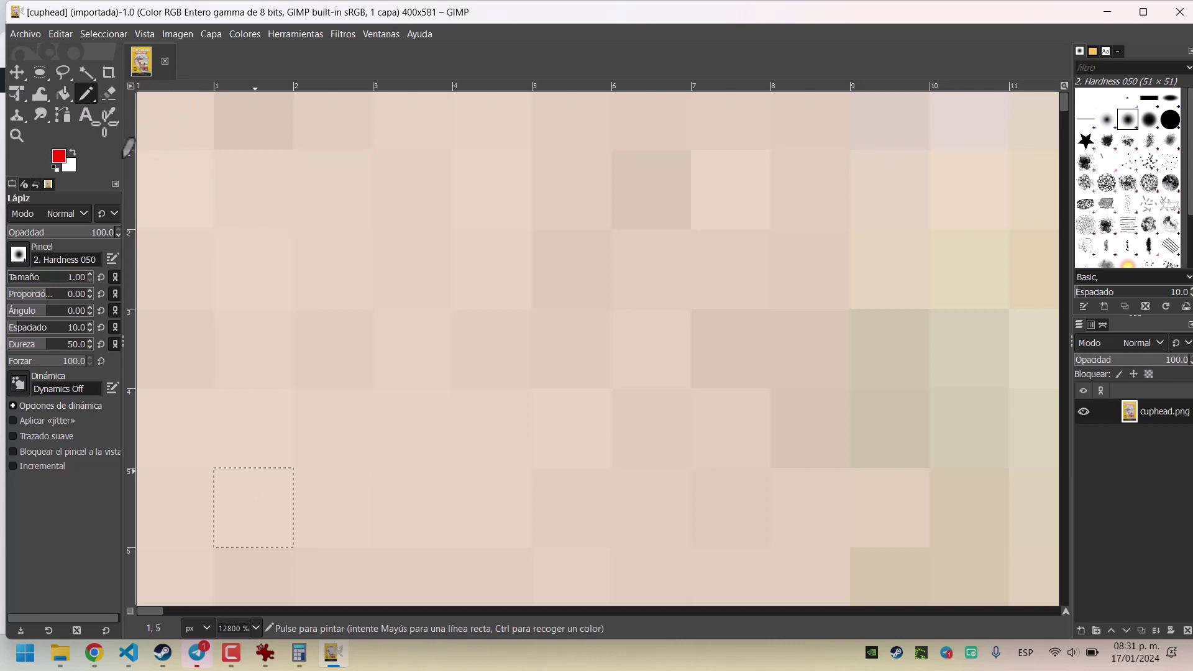
# Paint pixel 0,0 red as the starting point of the traversal and undo it.
pyautogui.click(172, 115)
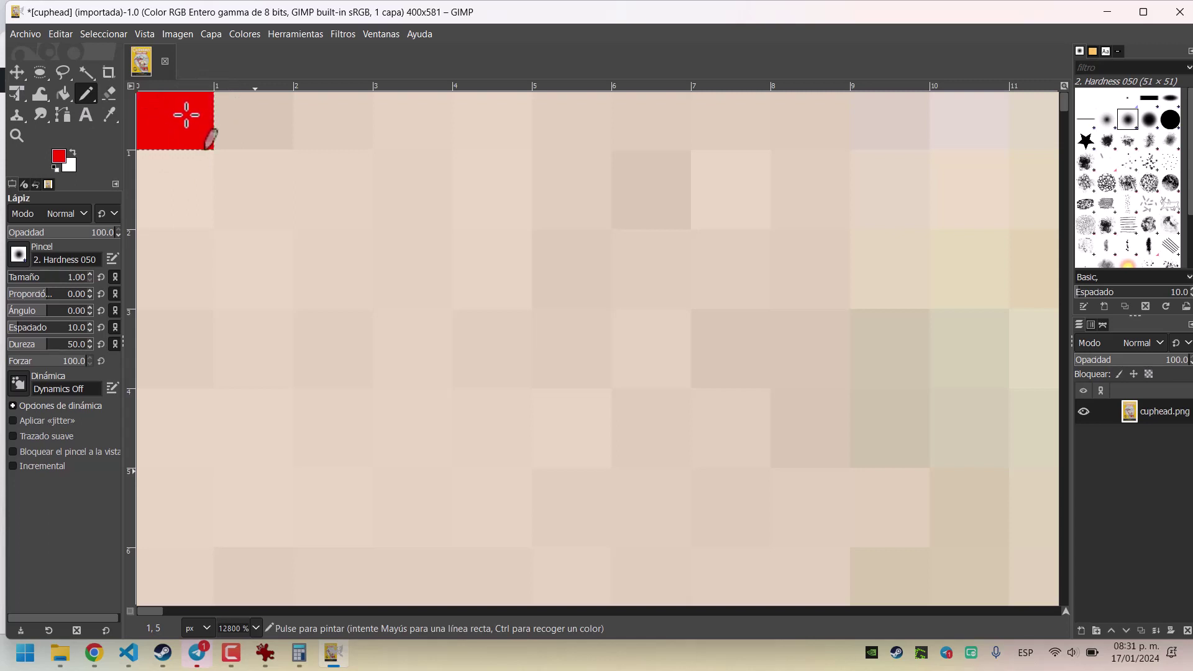
pyautogui.press('ctrl')
pyautogui.hotkey('ctrl', 'z')
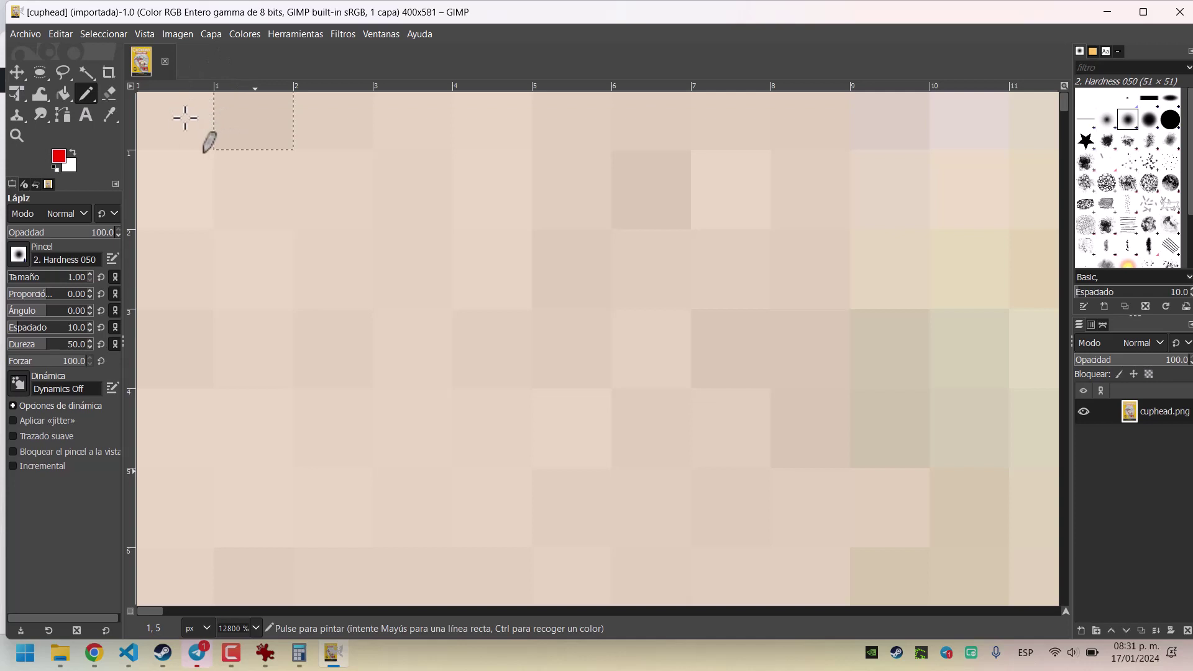
# Paint the first eight pixels of the top row red one by one to illustrate the first byte.
pyautogui.click(185, 117)
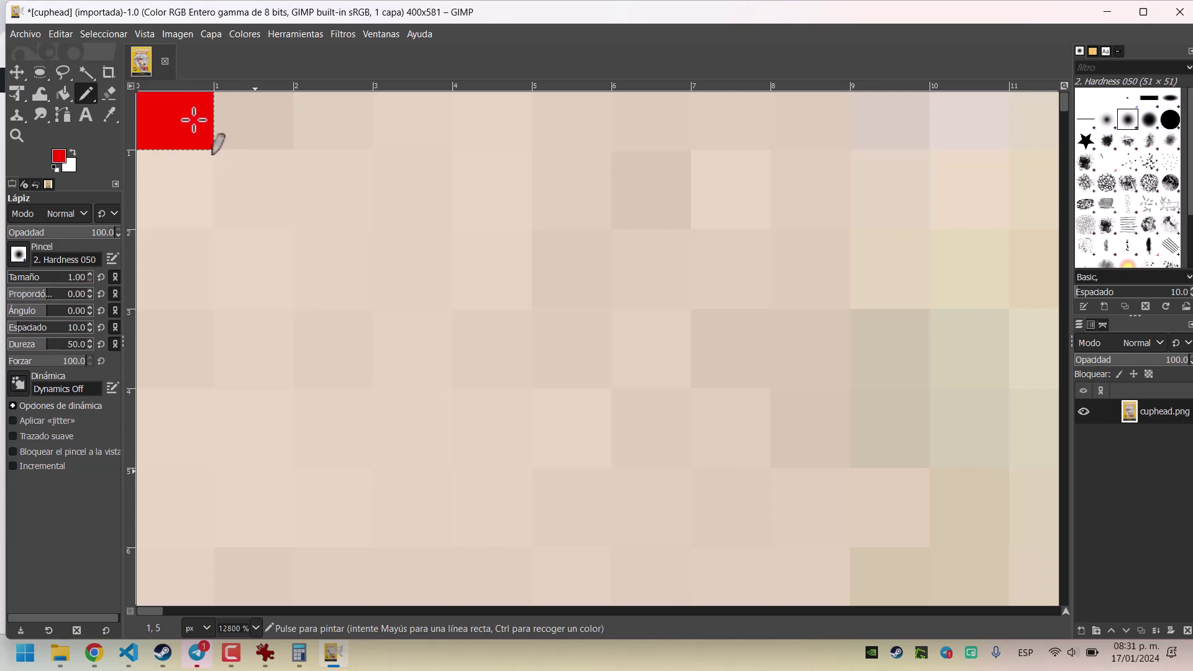
pyautogui.click(251, 123)
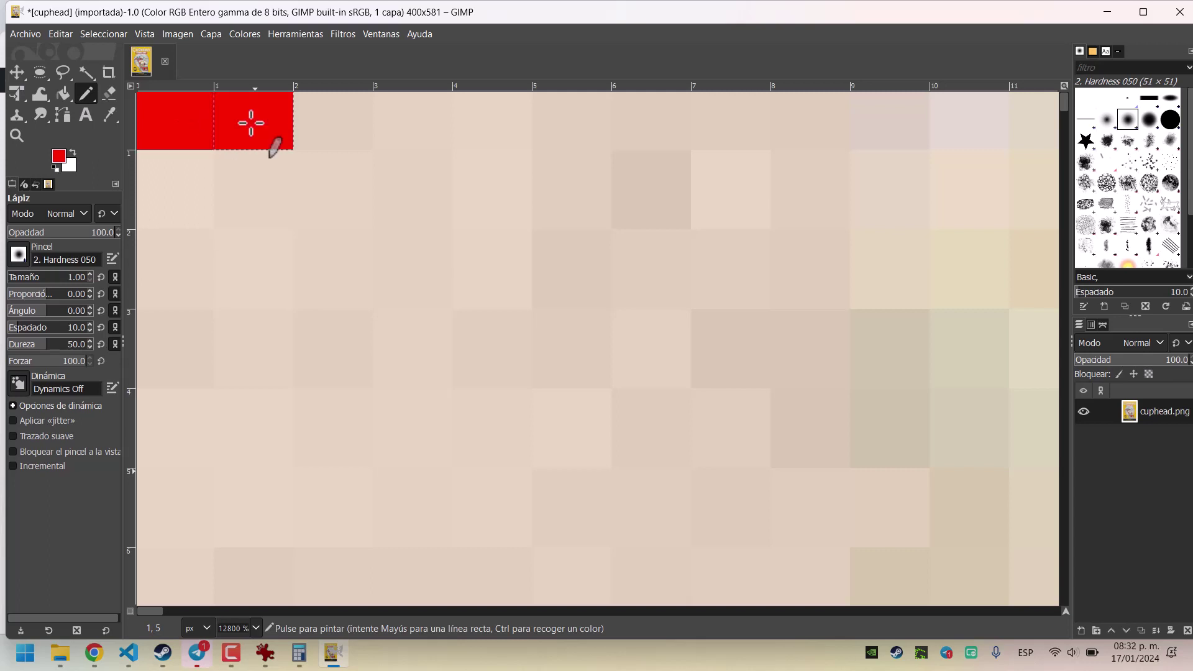
pyautogui.click(316, 128)
pyautogui.click(398, 120)
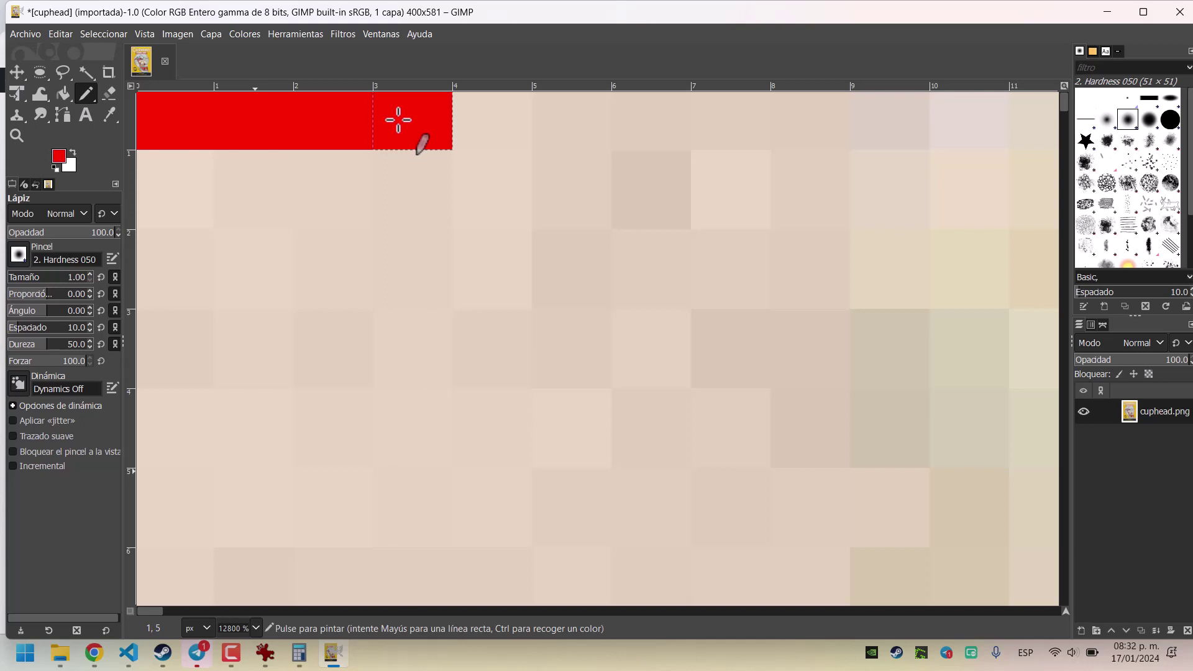
pyautogui.click(498, 115)
pyautogui.click(562, 120)
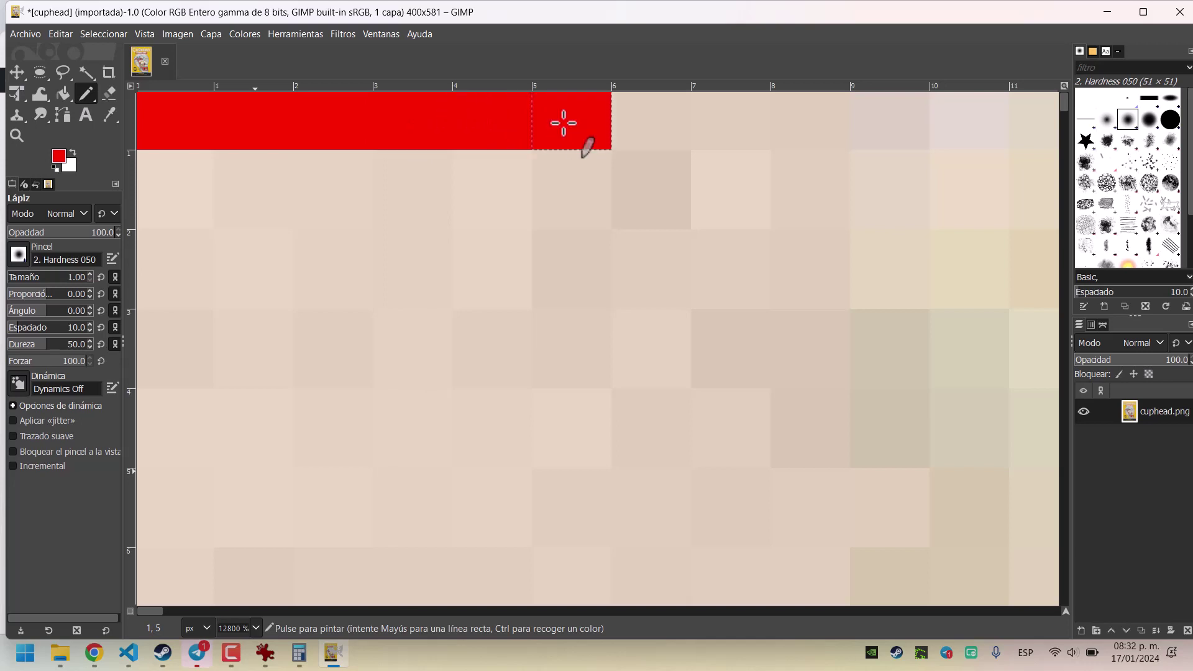
pyautogui.click(639, 124)
pyautogui.click(736, 107)
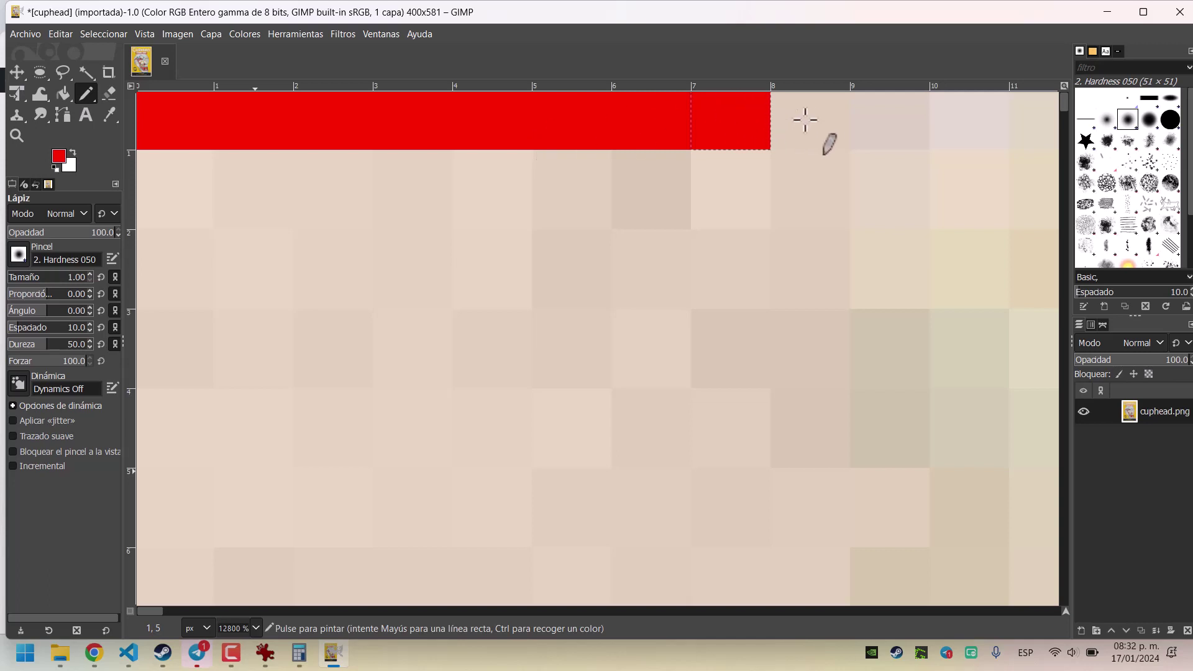
# Paint the ninth, tenth and eleventh pixels of the top row red to begin the second byte.
pyautogui.click(784, 118)
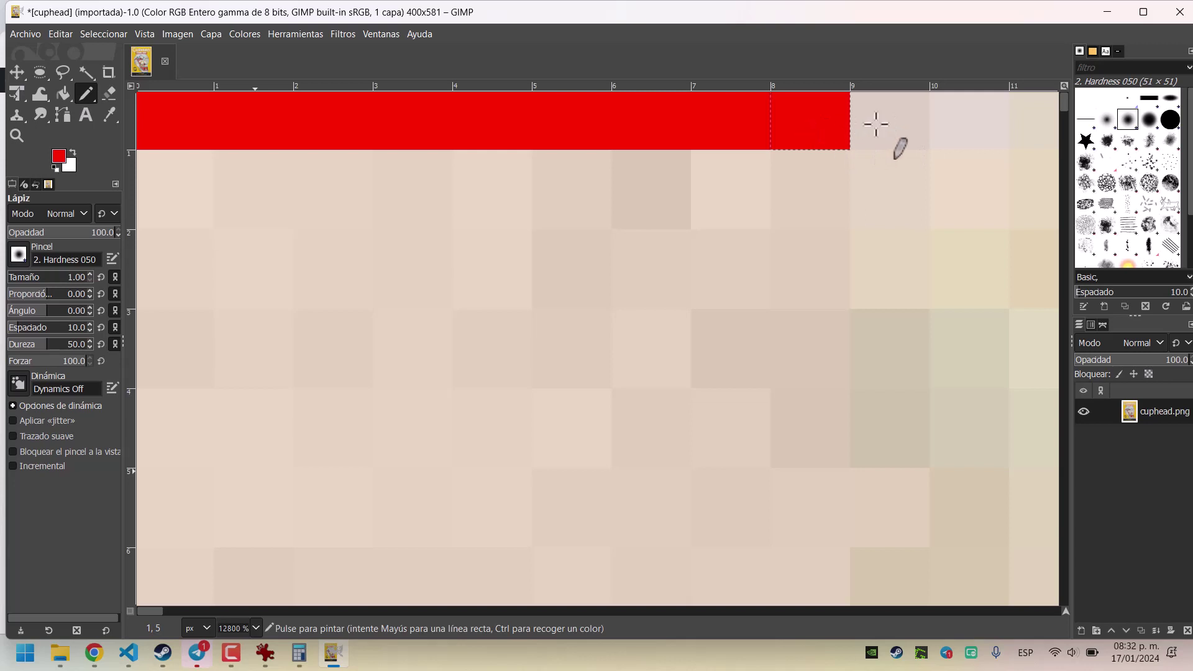
pyautogui.click(876, 124)
pyautogui.click(968, 118)
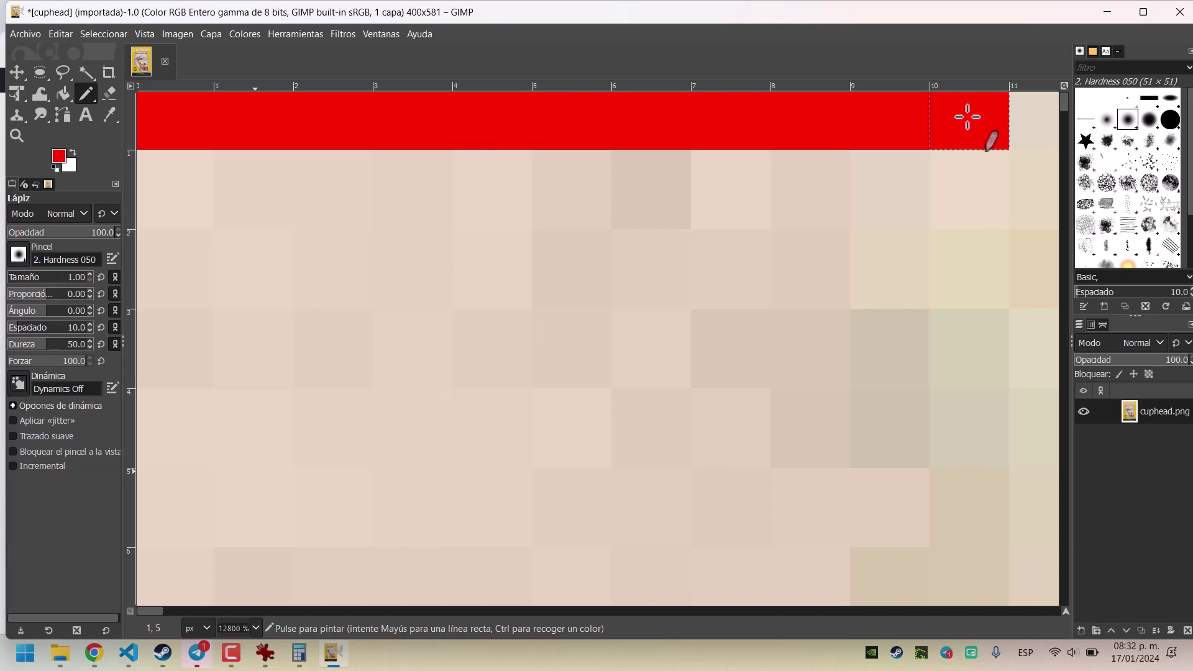
# Undo every red pixel of the byte illustration in the top row.
pyautogui.hotkey('ctrl', 'z')
pyautogui.hotkey('ctrl', 'z')
pyautogui.hotkey('ctrl', 'z')
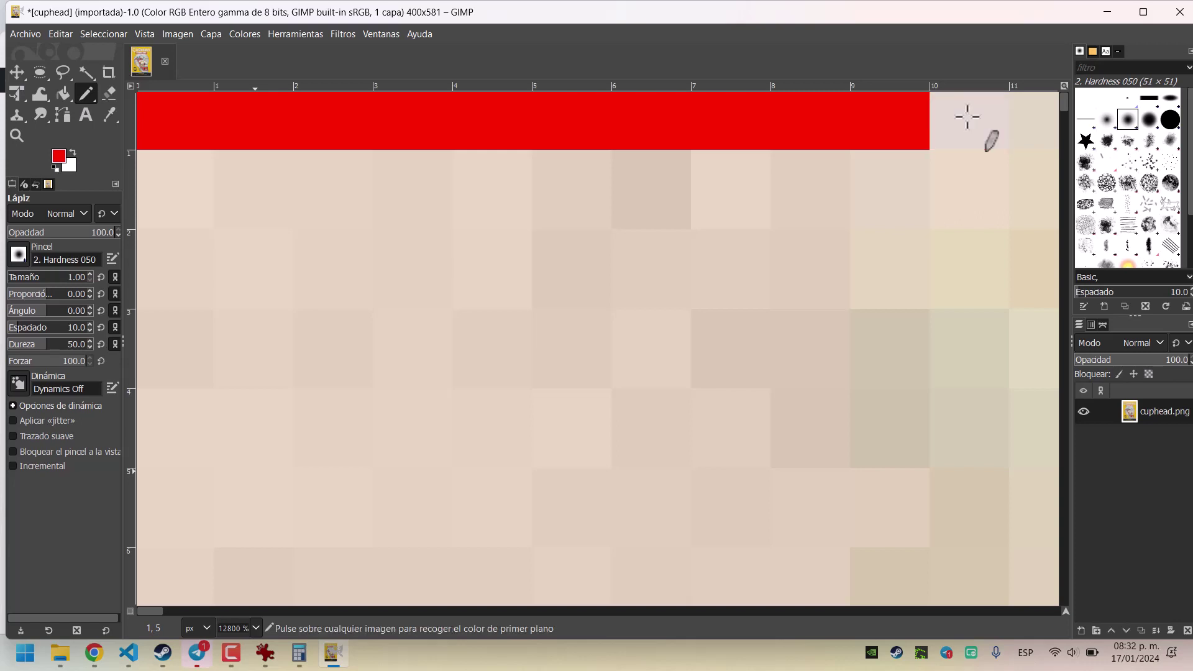
pyautogui.hotkey('ctrl', 'z')
pyautogui.hotkey('ctrl', 'z')
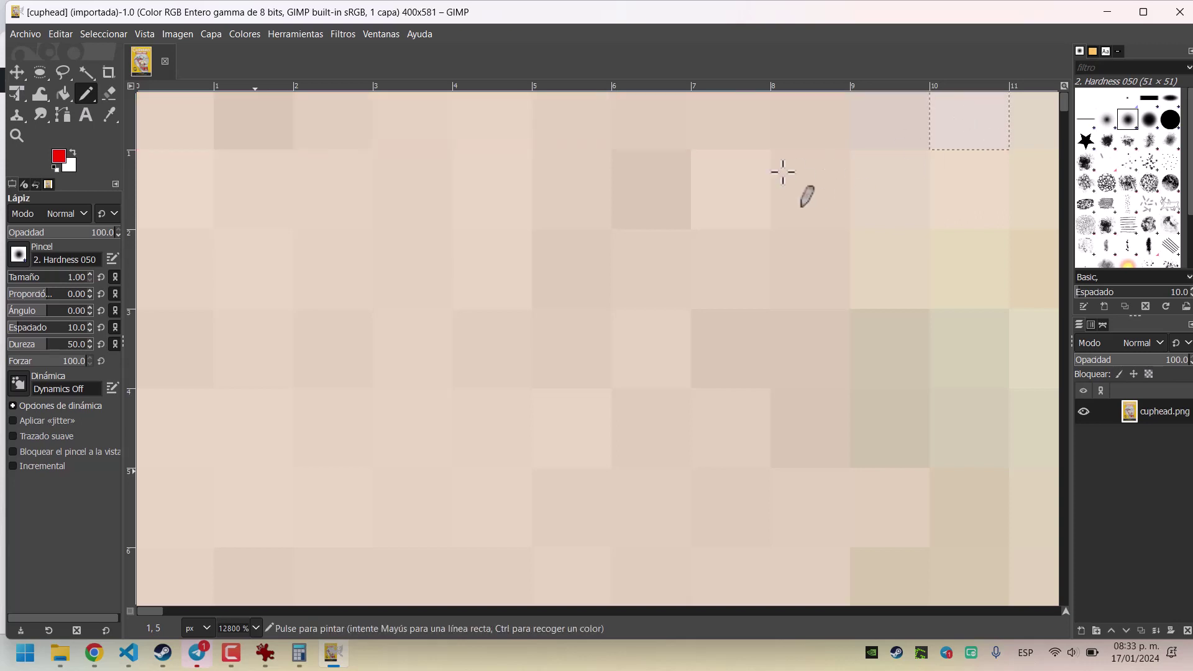
# Open Notepad and write the byte 11111111 in a new note.
pyautogui.press('super+r')
pyautogui.write('notepad')
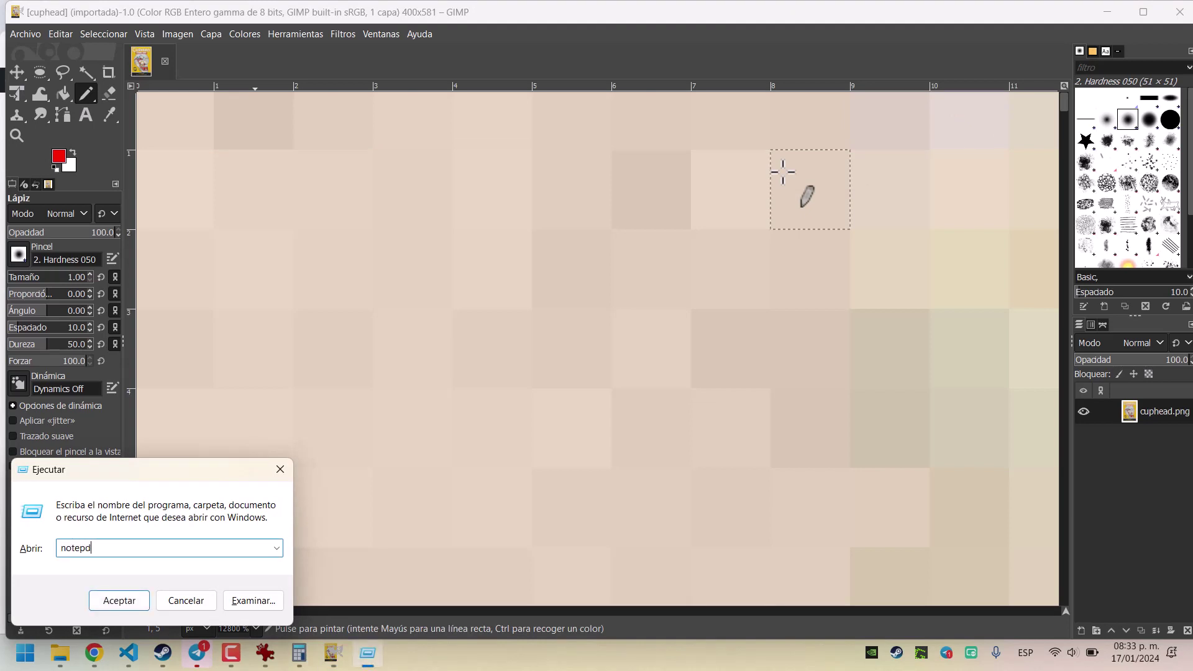
pyautogui.press('Return')
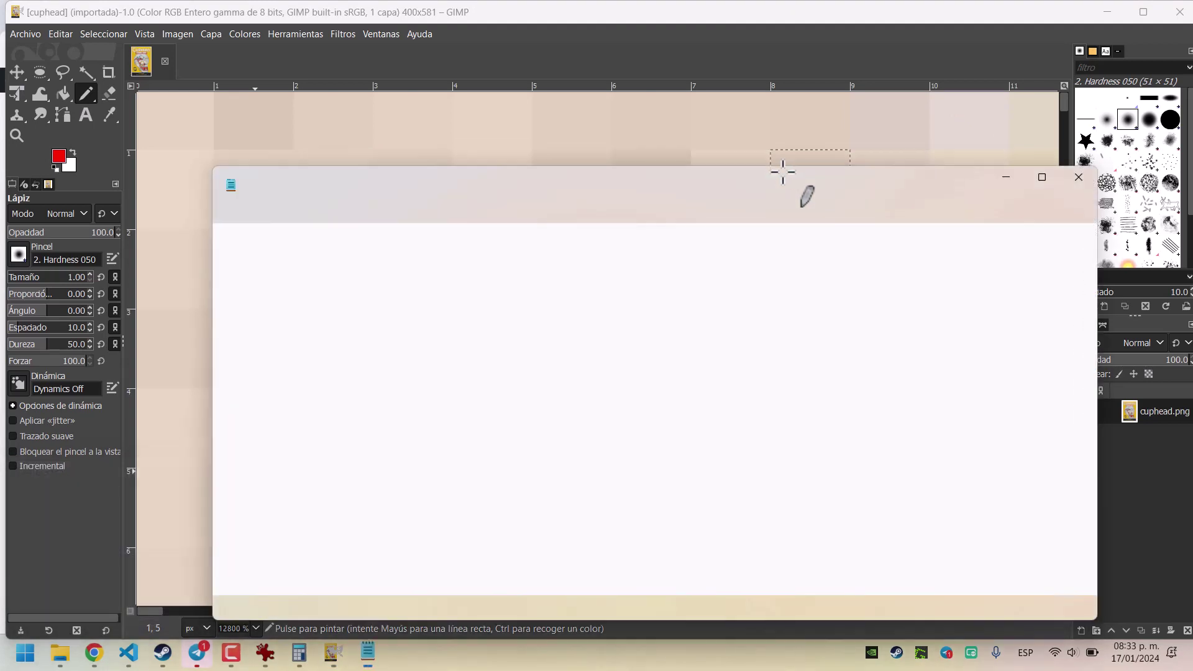
pyautogui.click(420, 412)
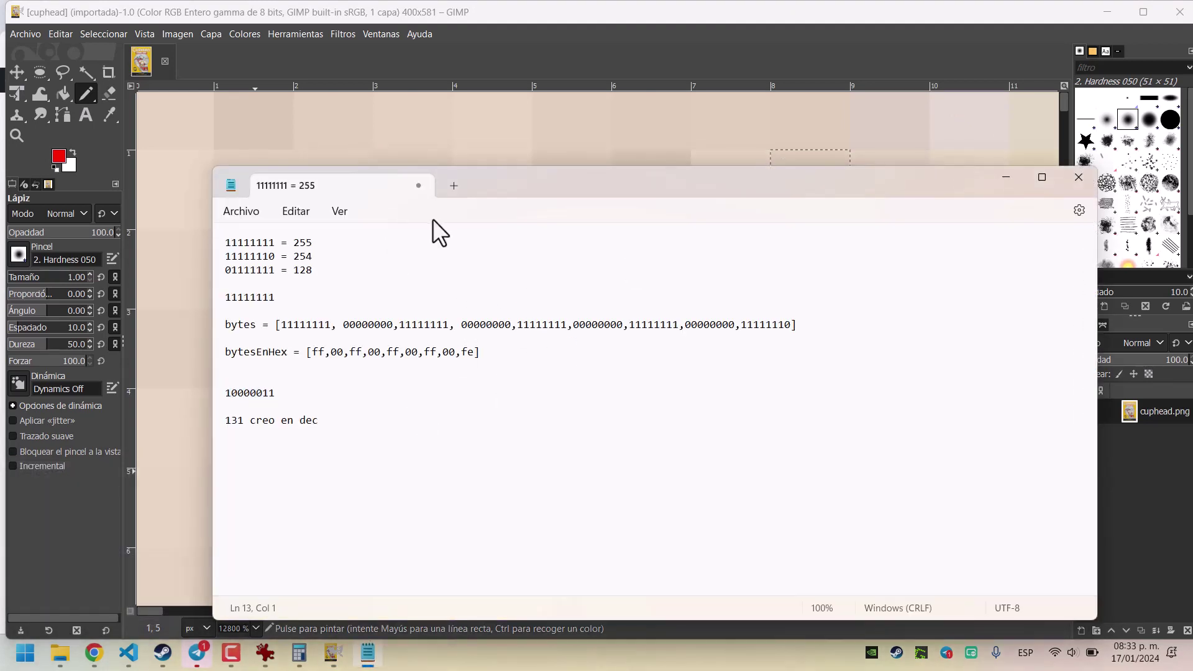
pyautogui.click(453, 194)
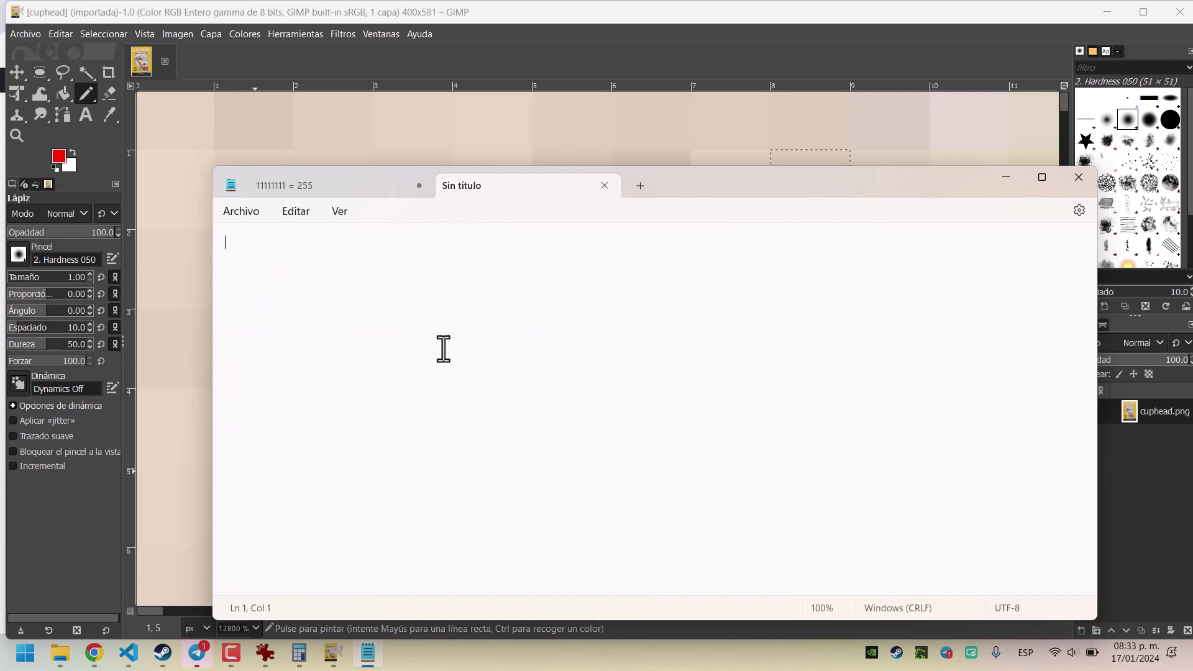
pyautogui.write('11')
pyautogui.write('111111')
pyautogui.press('Return')
pyautogui.press('Up')
pyautogui.click(233, 263)
# Return to the note of binary equivalents and highlight the byte 11111111 and the leading bit of 11111110.
pyautogui.click(304, 181)
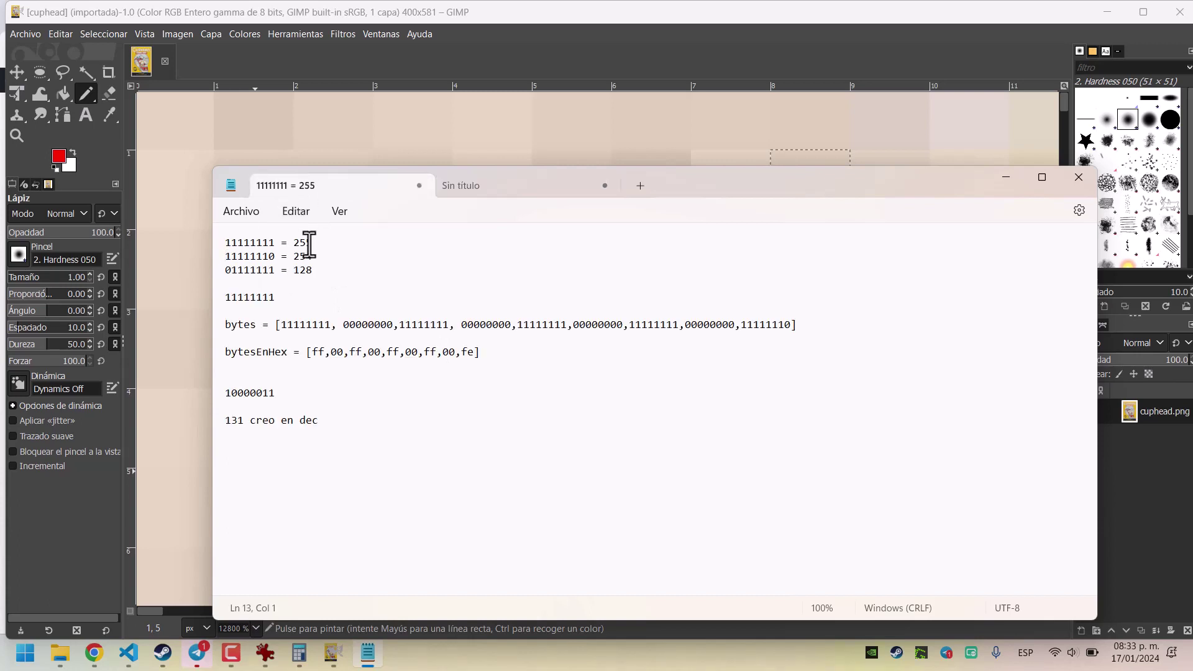
pyautogui.click(258, 242)
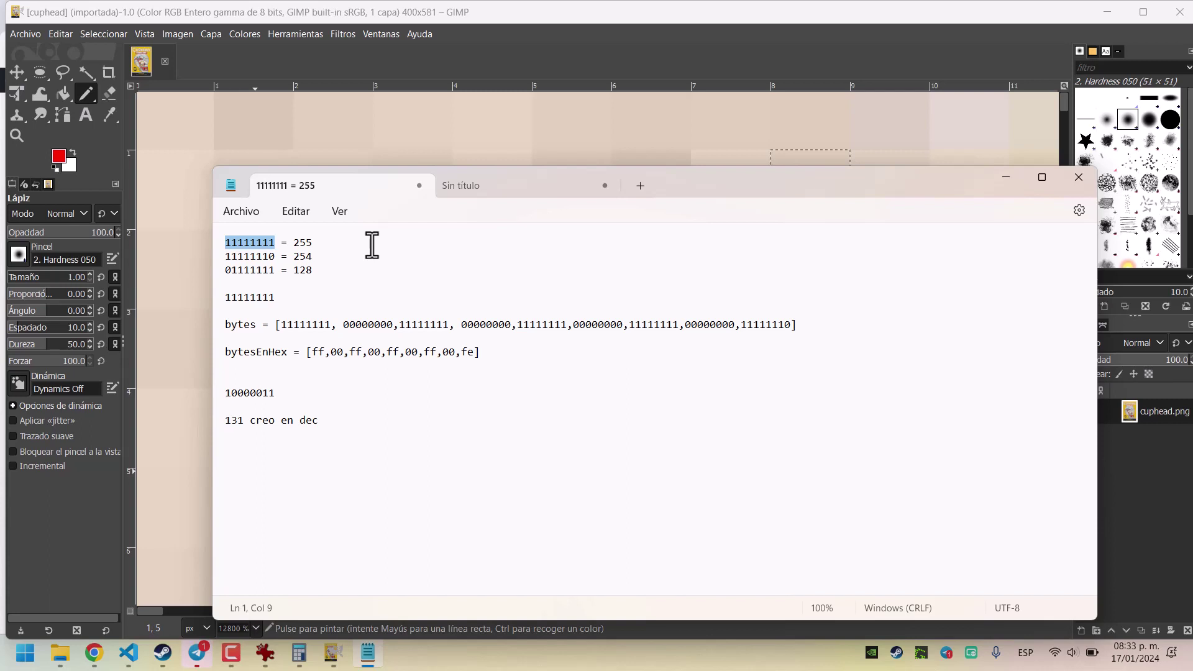
pyautogui.click(230, 257)
pyautogui.moveTo(225, 261); pyautogui.dragTo(235, 260)
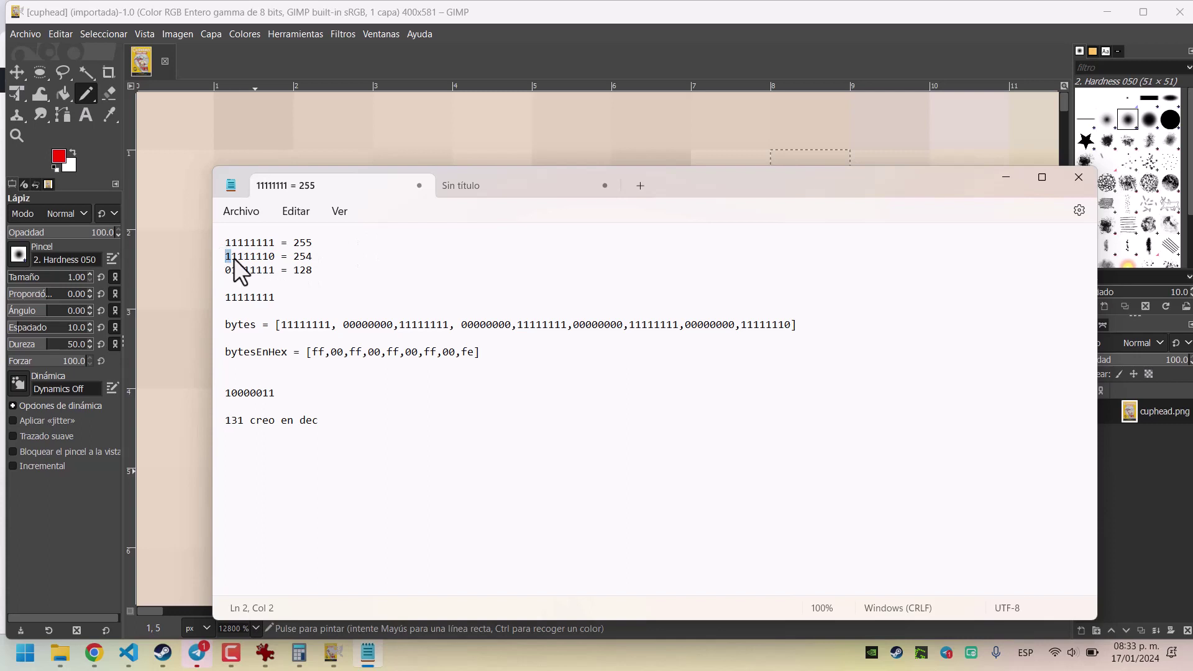
pyautogui.click(269, 257)
pyautogui.click(271, 244)
# Go through the bits of the first line's 11111111 one by one, starting from its last bit.
pyautogui.tripleClick(267, 244)
pyautogui.click(266, 244)
pyautogui.press('Left')
pyautogui.press('Left')
pyautogui.hotkey('shift', 'Right')
pyautogui.press('Left')
pyautogui.press('Left')
pyautogui.hotkey('shift', 'Right')
pyautogui.press('Left')
pyautogui.press('Left')
pyautogui.hotkey('shift', 'Left')
pyautogui.press('Down')
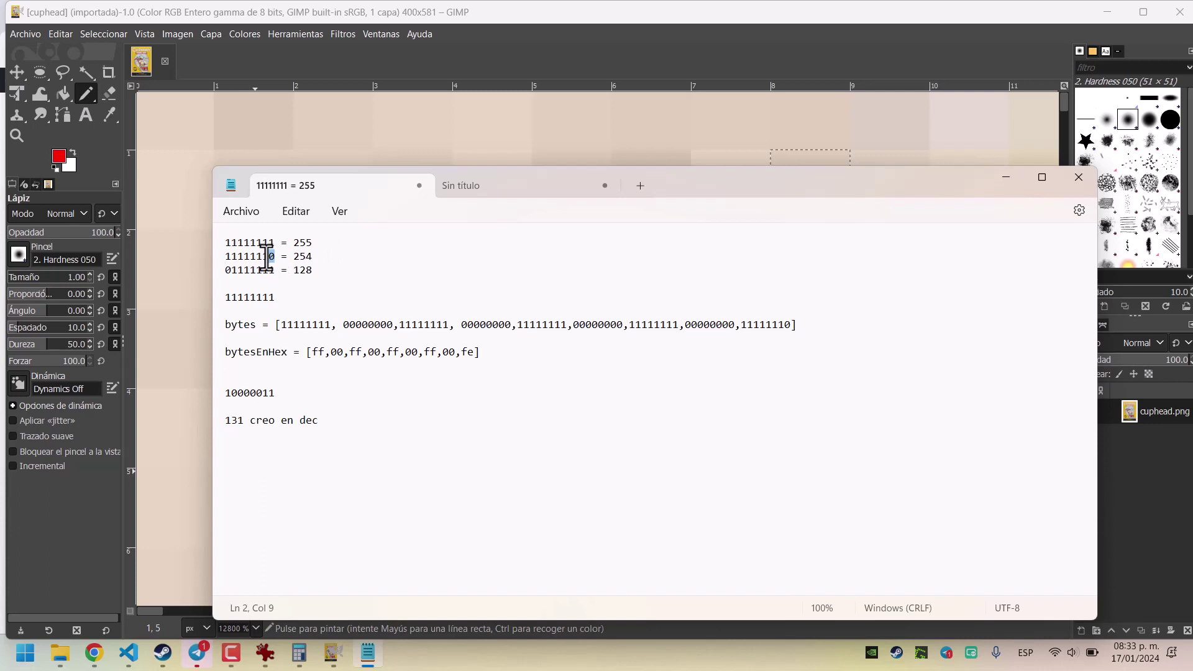
# Point out the 254 value, the last bit of 11111110 and the first bits of 01111111.
pyautogui.doubleClick(302, 257)
pyautogui.click(274, 255)
pyautogui.click(232, 271)
# Add the example byte 10101000 on a new line below 01111111 = 128.
pyautogui.click(346, 269)
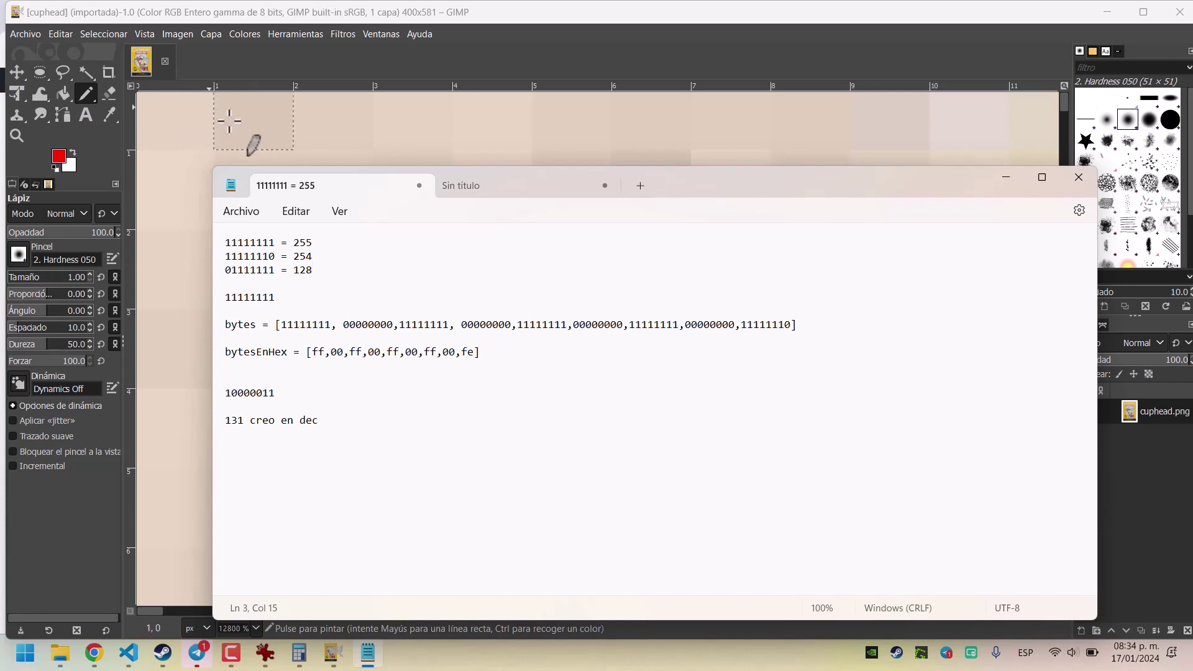
pyautogui.press('Return')
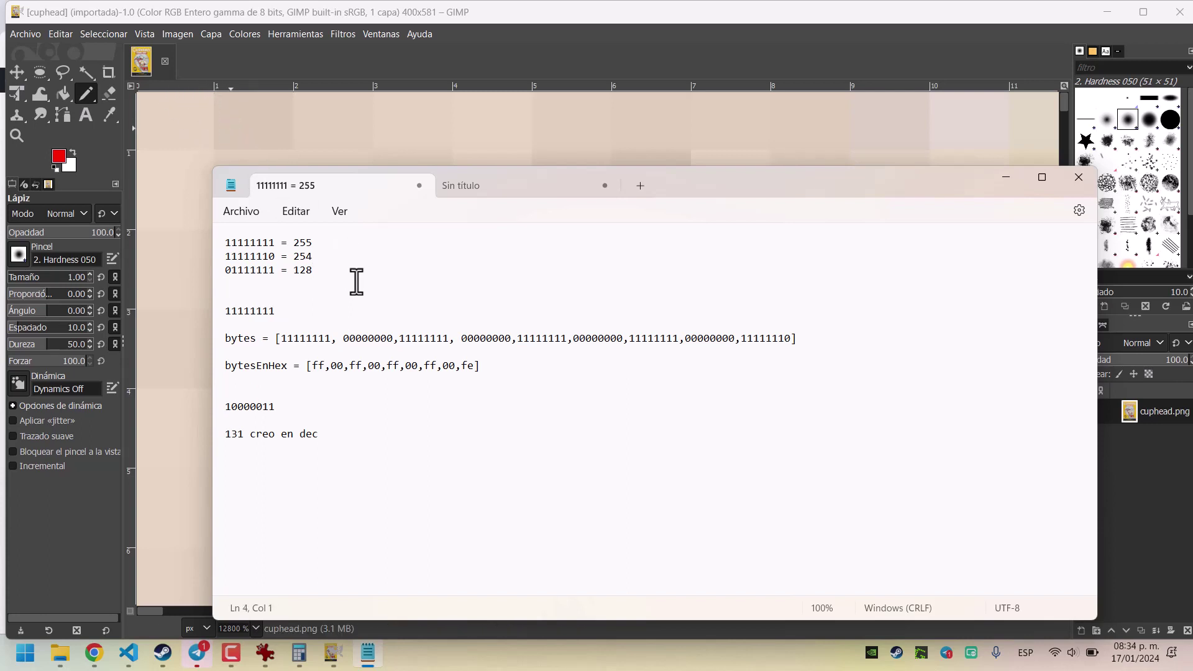
pyautogui.write('10101000')
# Switch to the blog post in Chrome and read the fourth conversion step through to the Ejemplo real section.
pyautogui.click(94, 652)
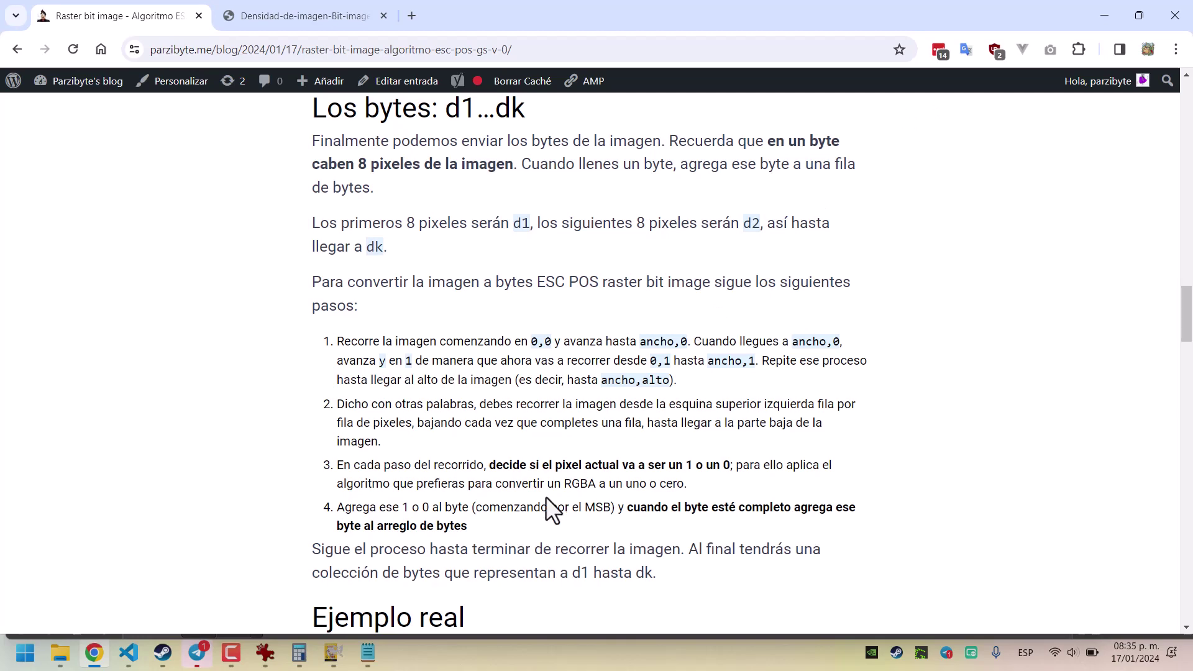
pyautogui.doubleClick(415, 507)
pyautogui.scroll(-2, 414, 507)
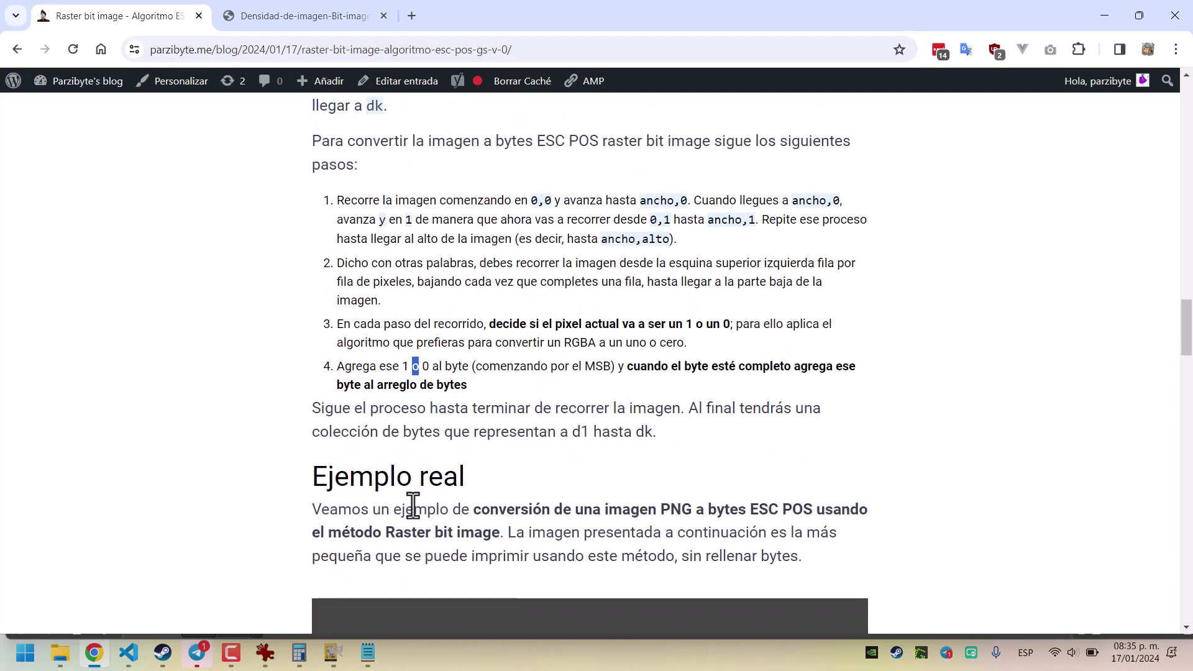
pyautogui.click(598, 430)
pyautogui.scroll(-3, 599, 429)
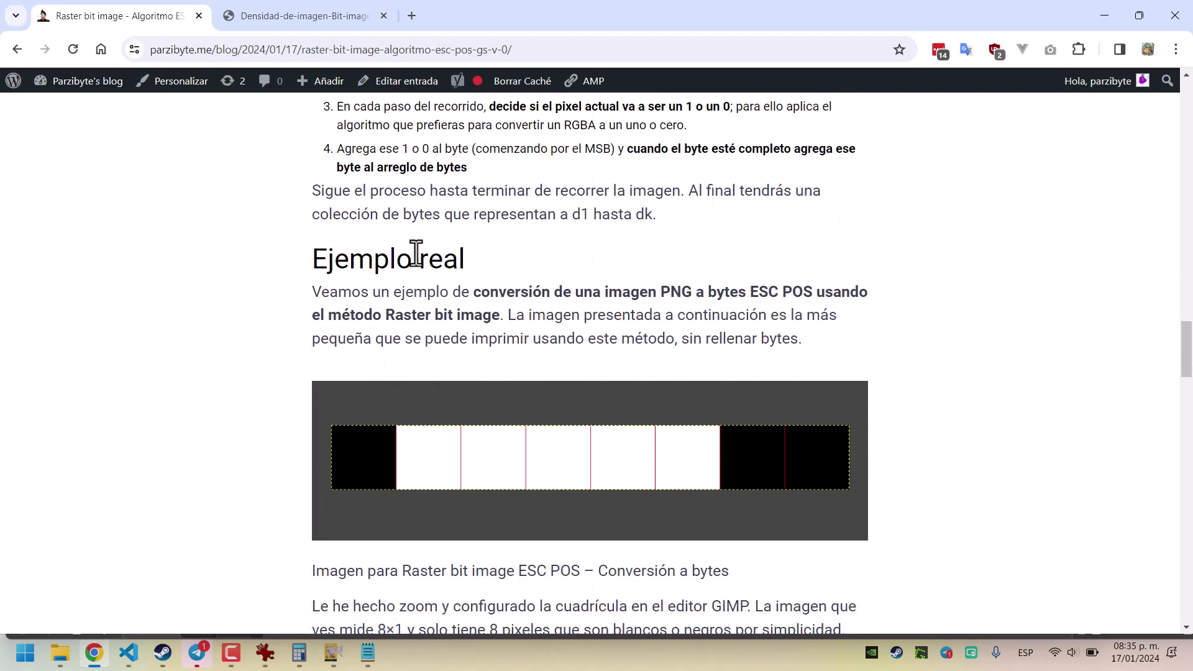
# Open 8x1.png from the raster-bit-image folder in GIMP.
pyautogui.click(65, 659)
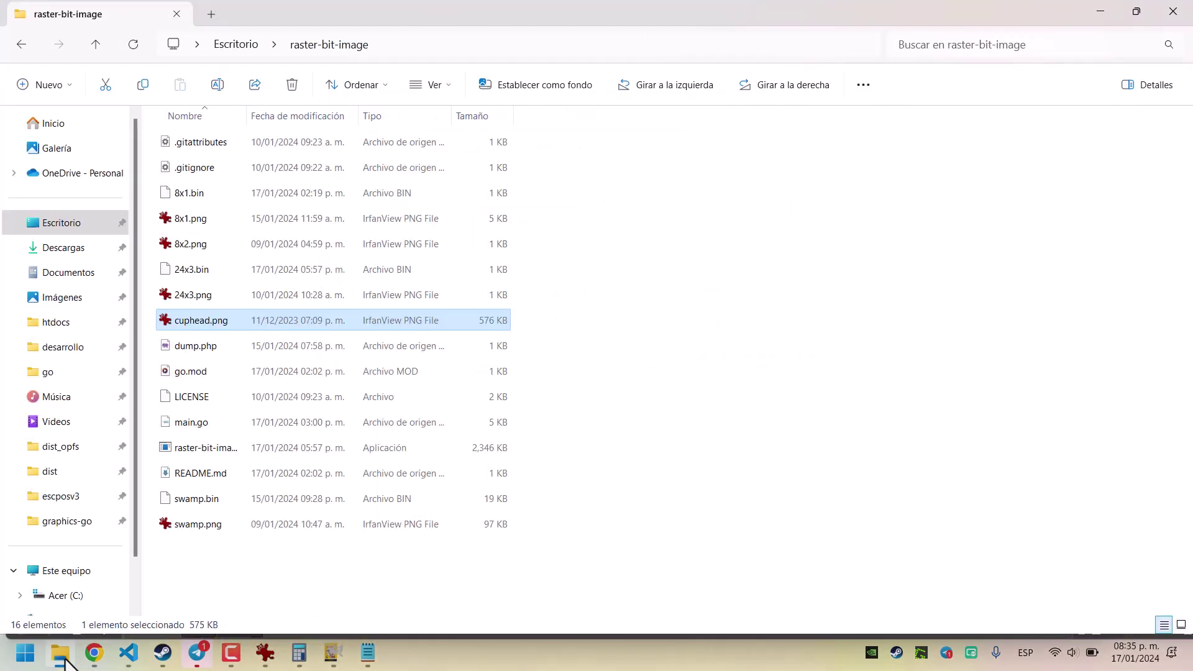
pyautogui.click(227, 227)
pyautogui.rightClick(226, 228)
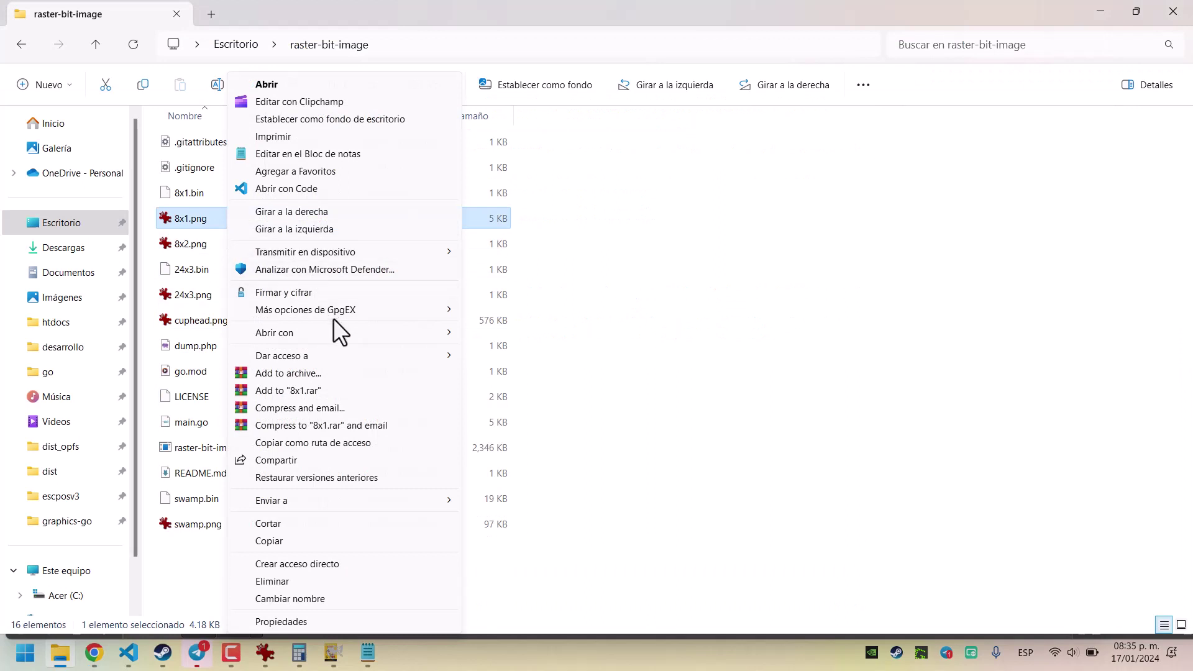
pyautogui.moveTo(412, 333)
pyautogui.click(511, 353)
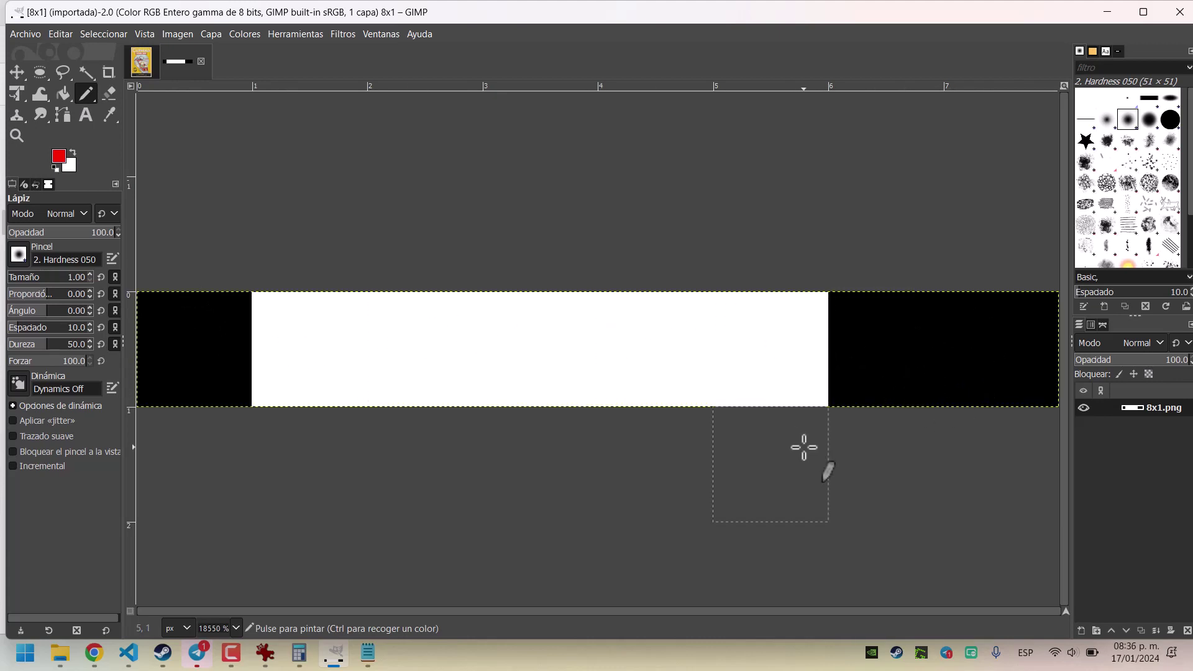
# Compare the cuphead image with the 8x1 image, and paint the second pixel of 8x1 red and undo it.
pyautogui.click(138, 60)
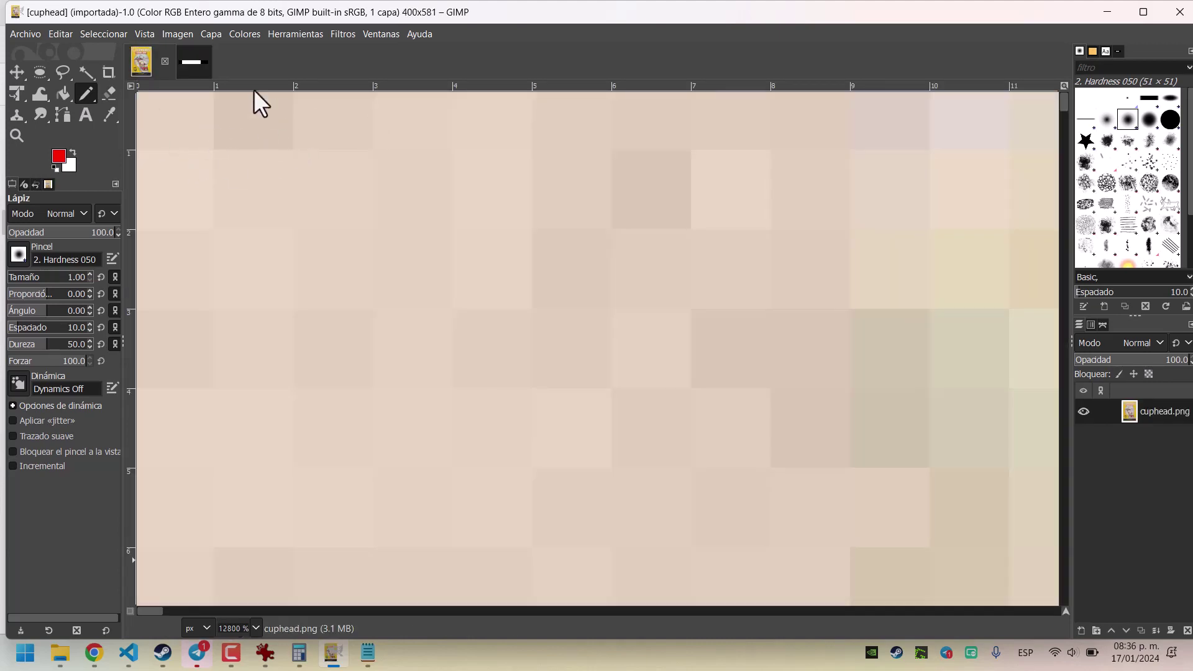
pyautogui.click(184, 62)
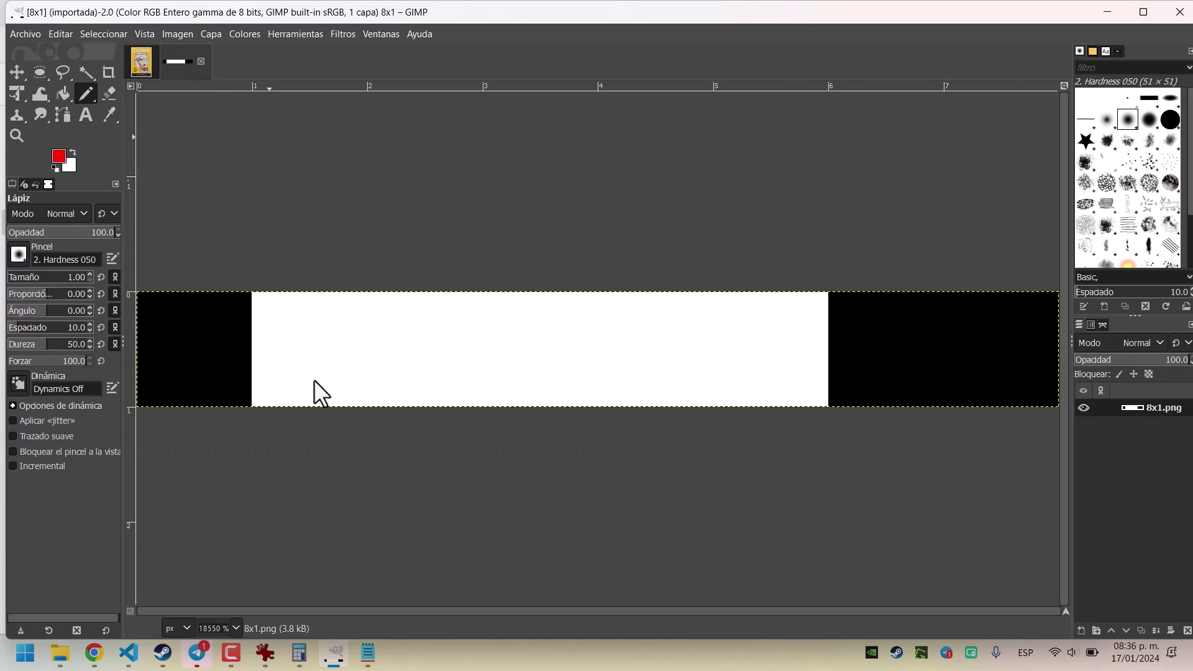
pyautogui.click(323, 338)
pyautogui.hotkey('ctrl', 'z')
# Switch to Notepad, erase the whole binary equivalents note, and shrink and reposition its window beside the 8x1 image's first pixels.
pyautogui.click(368, 653)
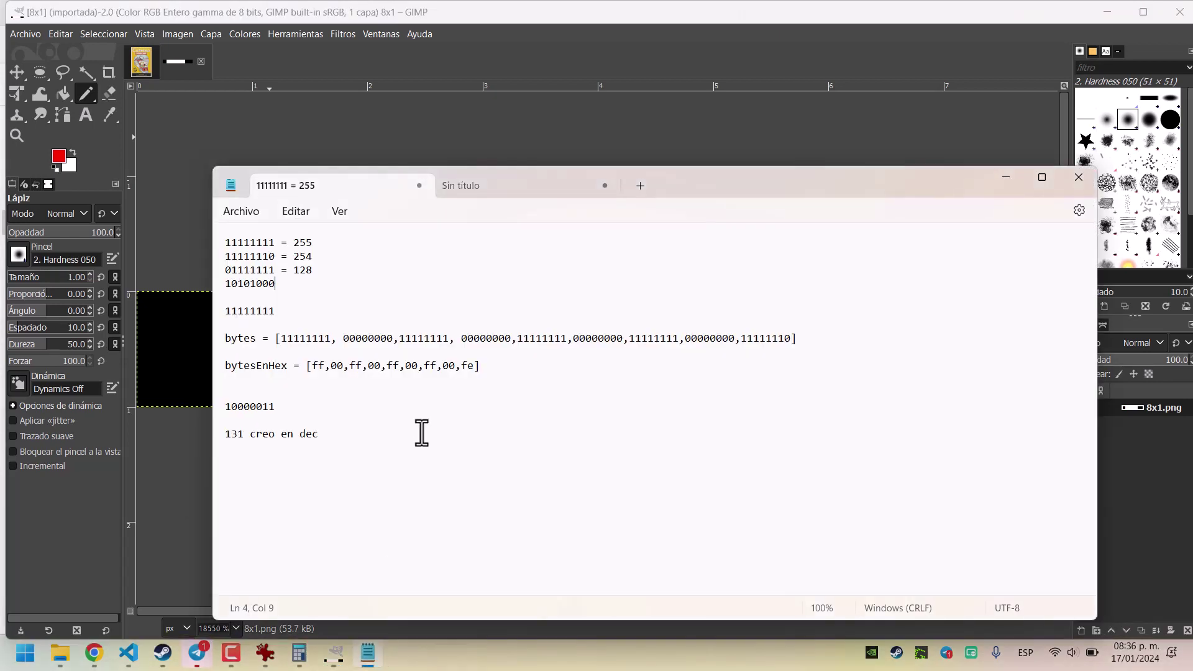
pyautogui.hotkey('ctrl', 'a')
pyautogui.press('Delete')
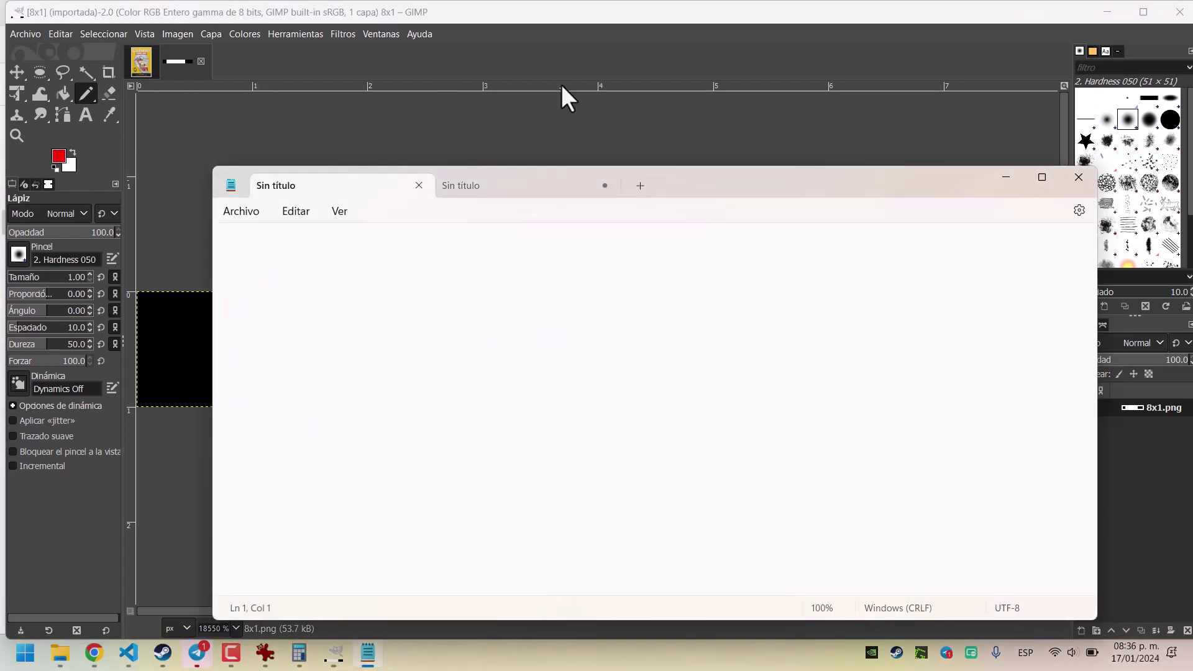
pyautogui.moveTo(679, 178); pyautogui.dragTo(558, 208)
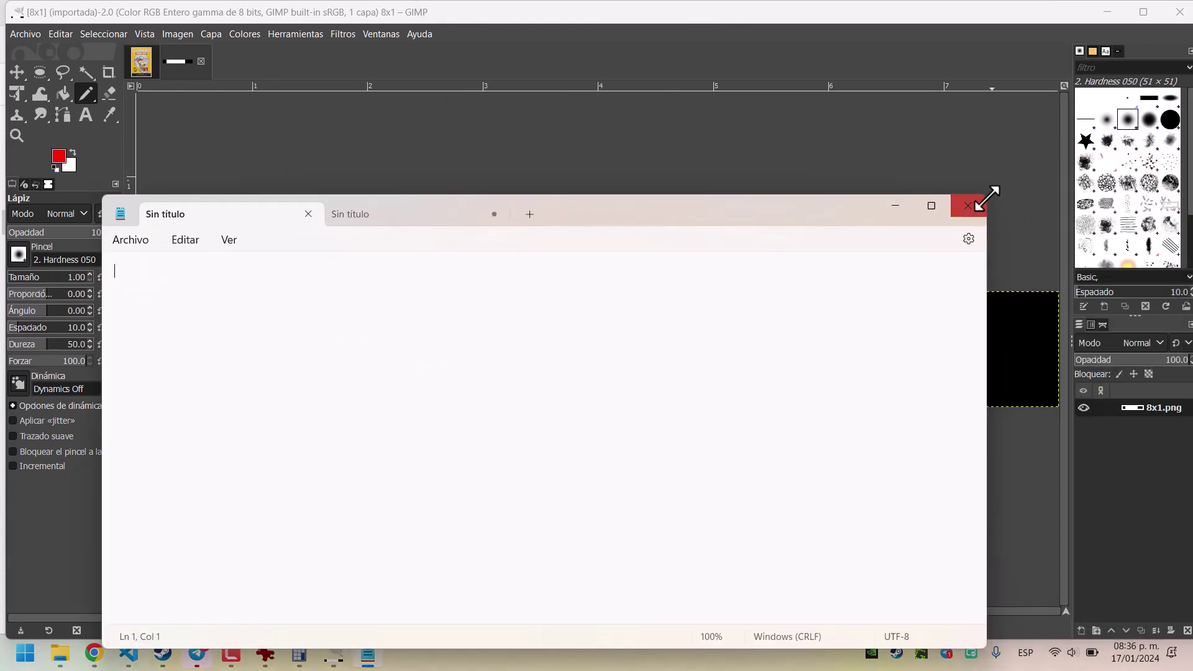
pyautogui.moveTo(987, 198); pyautogui.dragTo(510, 336)
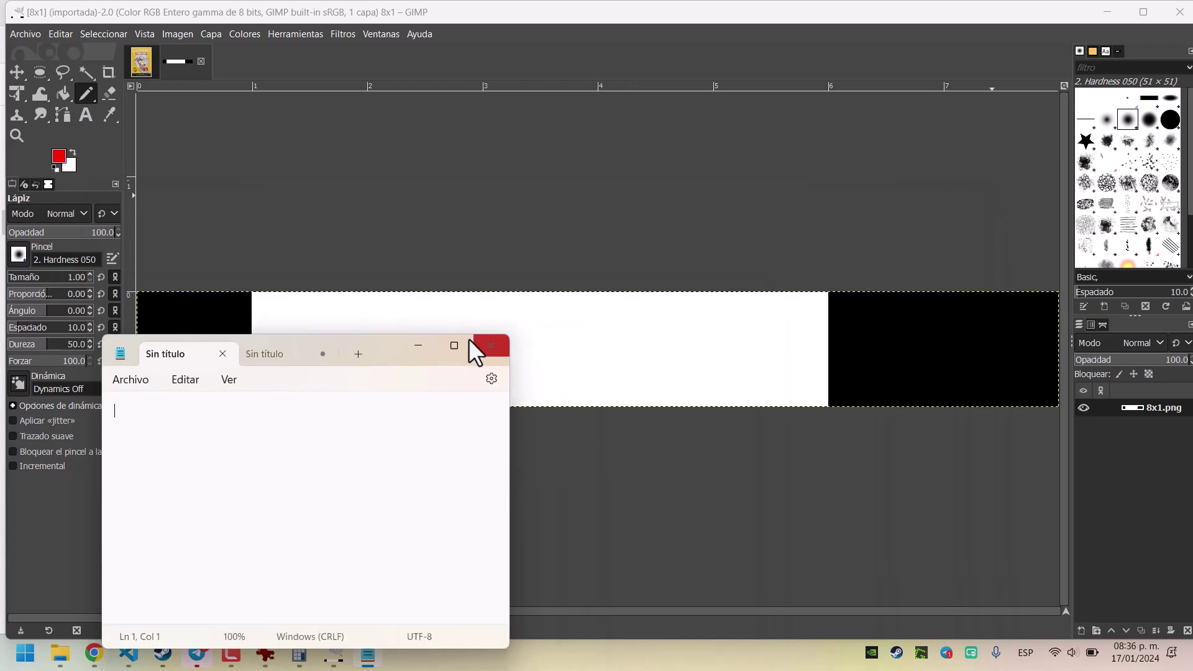
pyautogui.moveTo(377, 351); pyautogui.dragTo(918, 184)
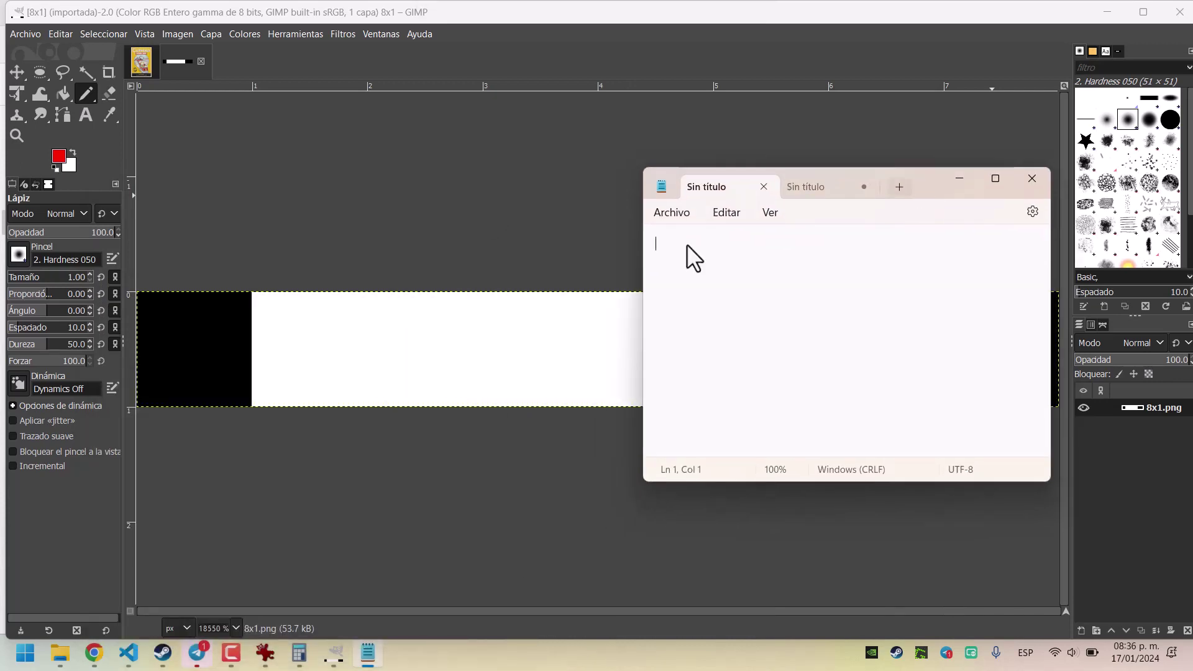
# Write the 8x1 image's pixels as the byte 10000011, using 1 for black and 0 for white.
pyautogui.write('1')
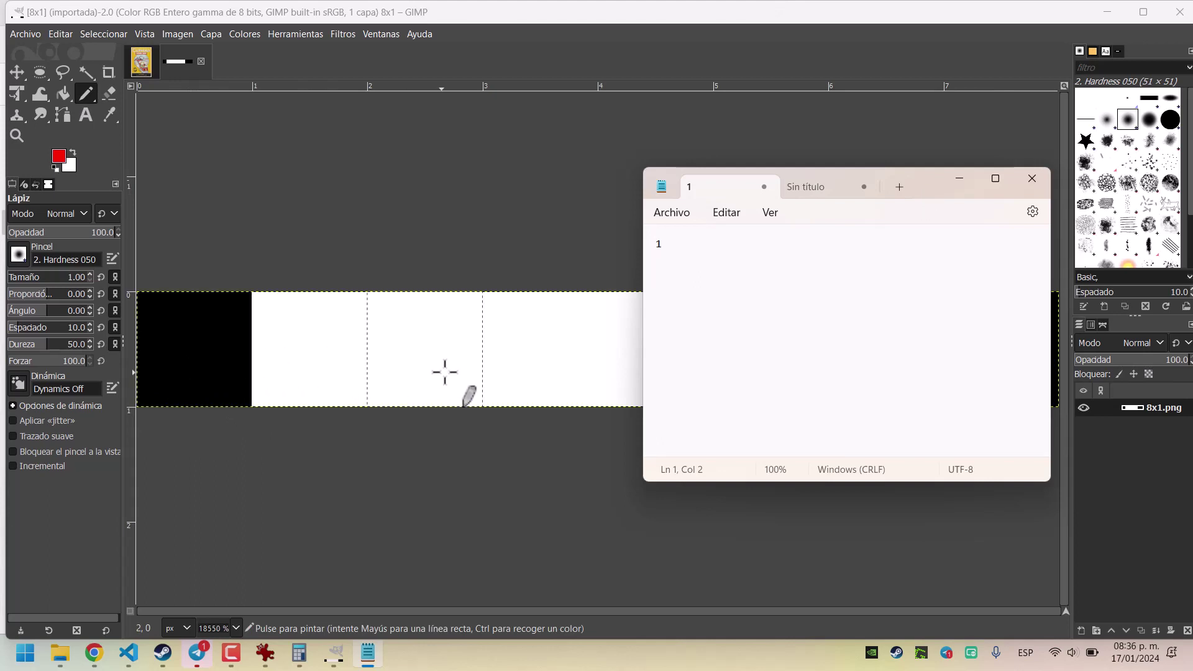
pyautogui.write('000')
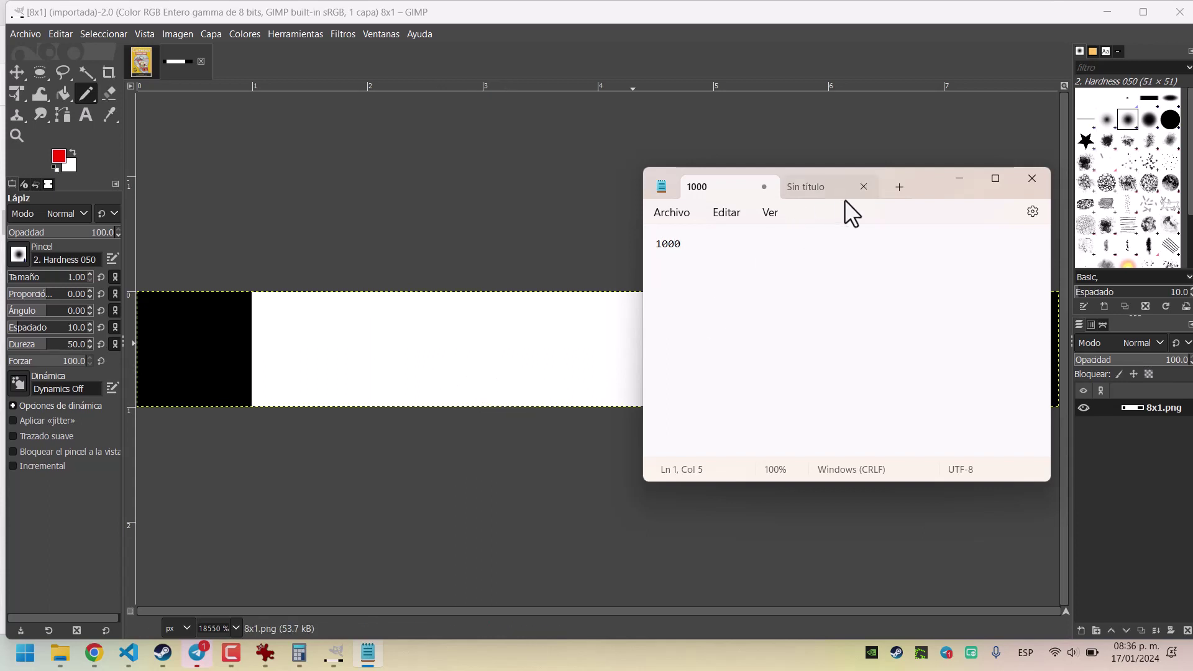
pyautogui.moveTo(926, 191); pyautogui.dragTo(871, 417)
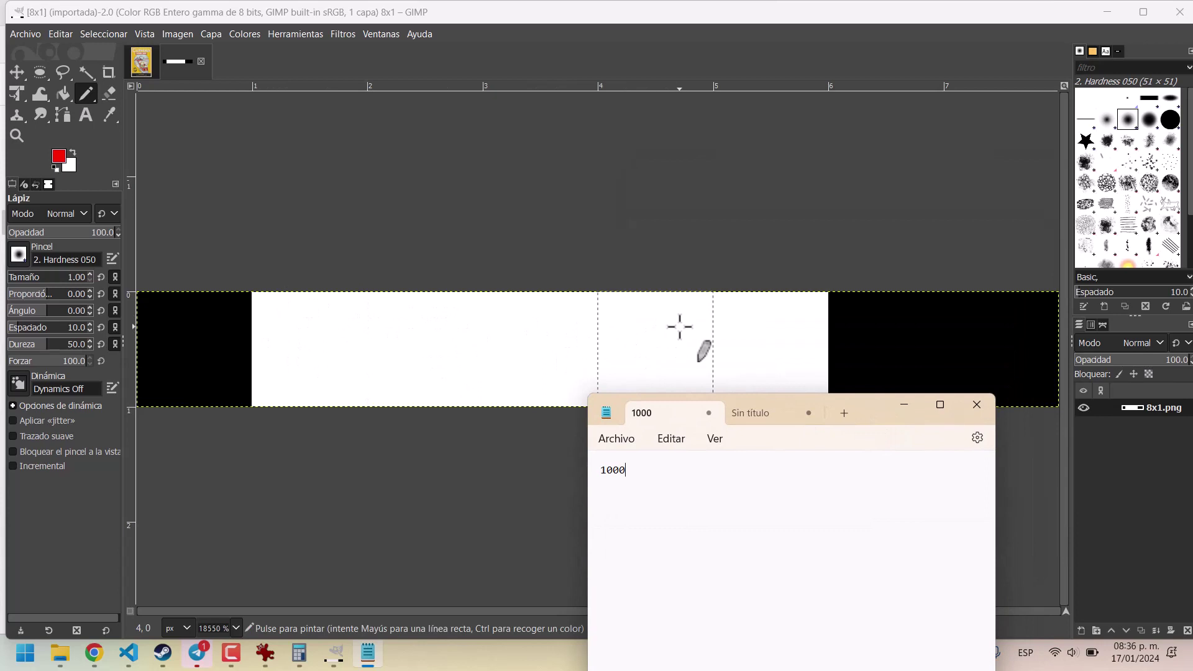
pyautogui.write('0011')
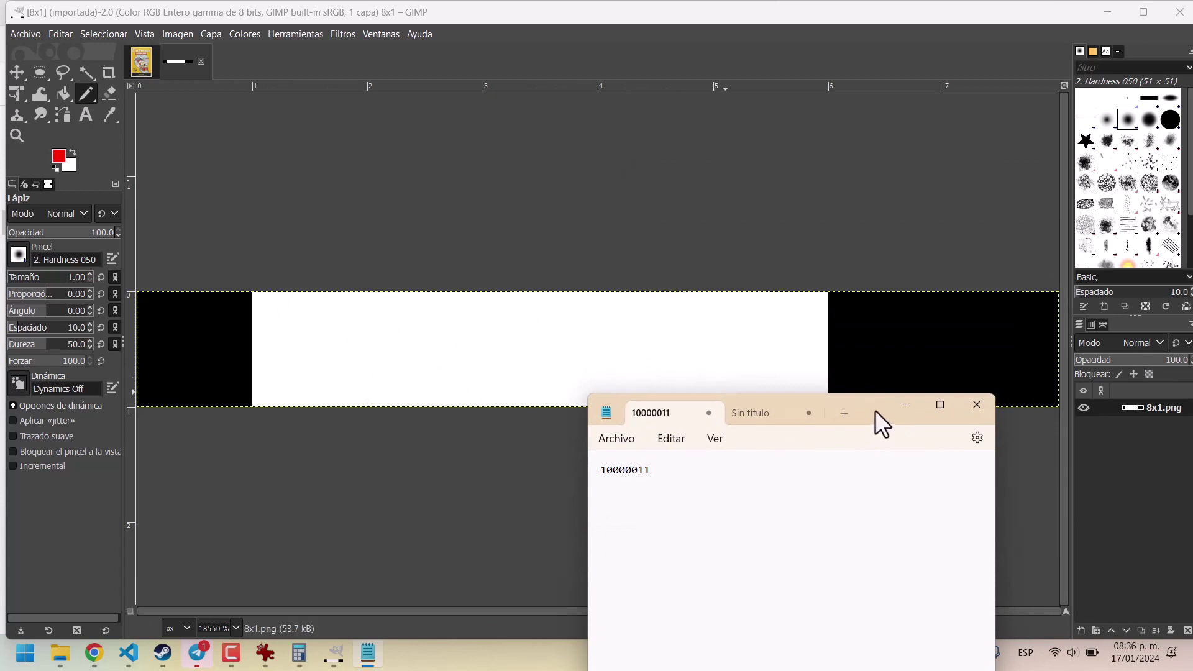
pyautogui.moveTo(875, 411); pyautogui.dragTo(646, 133)
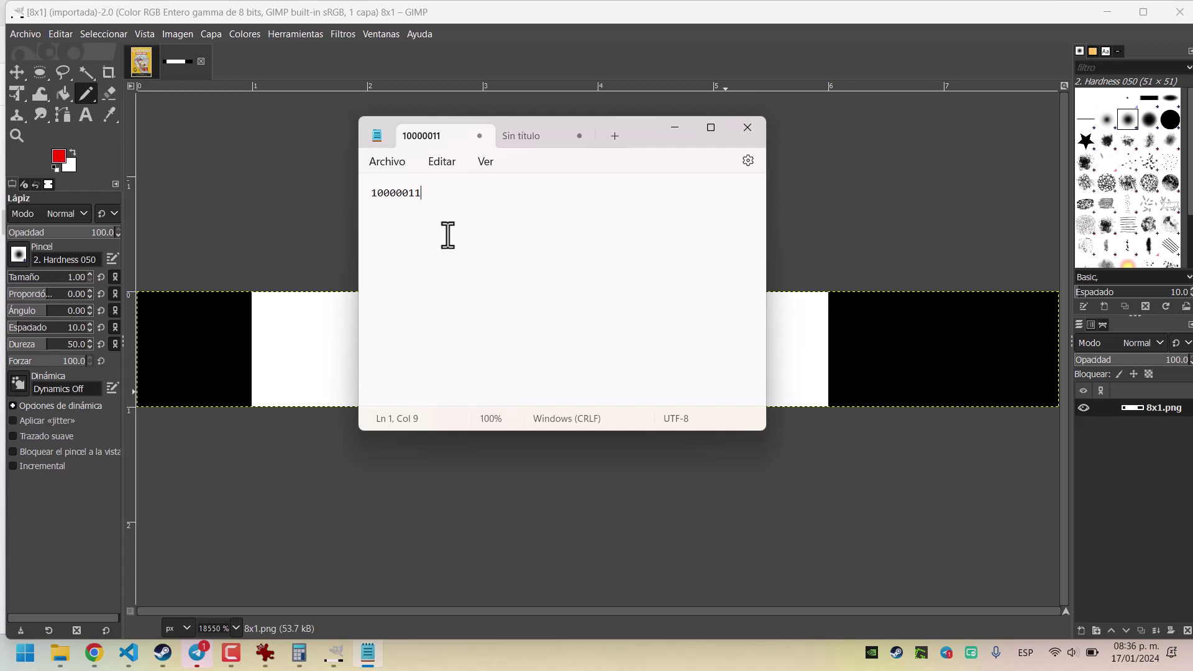
# Write the byte's equivalents below it as Decimal 131 and 0x83.
pyautogui.press('Return')
pyautogui.write('Dec')
pyautogui.press('BackSpace')
pyautogui.press('BackSpace')
pyautogui.write('ecimal 131')
pyautogui.click(422, 191)
pyautogui.click(470, 234)
pyautogui.press('Return')
pyautogui.press('Return')
pyautogui.write('0x83')
pyautogui.click(398, 220)
# Switch back to the blog post and read the byte calculation for the 8x1 example image.
pyautogui.click(94, 653)
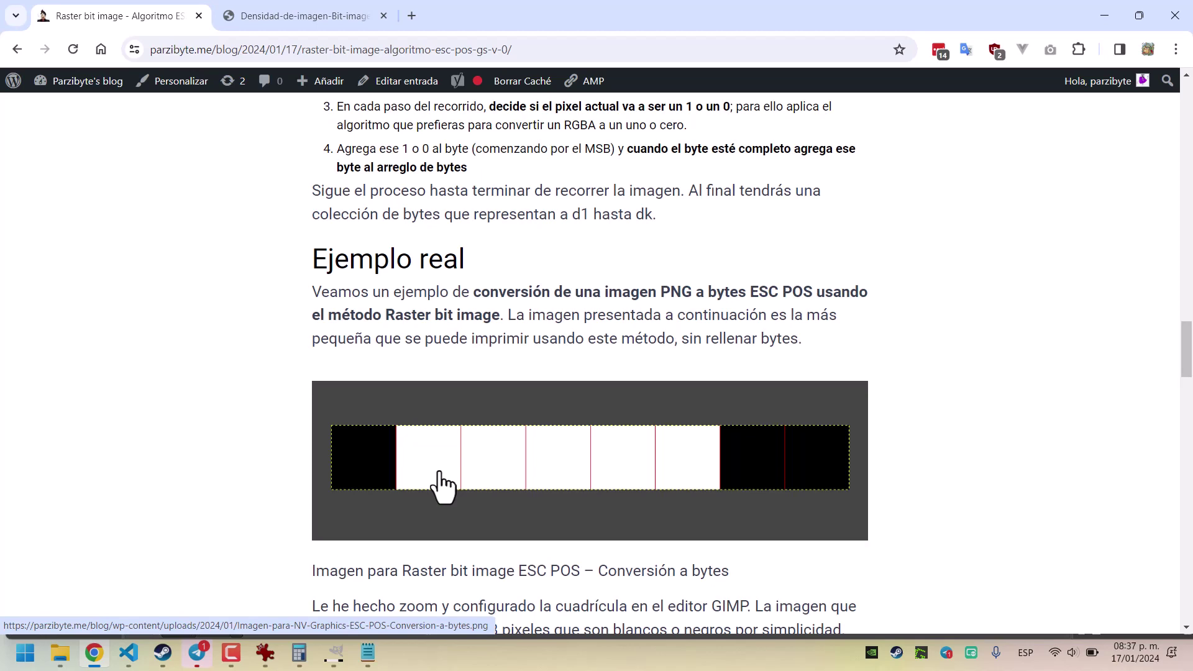
pyautogui.scroll(-5, 288, 380)
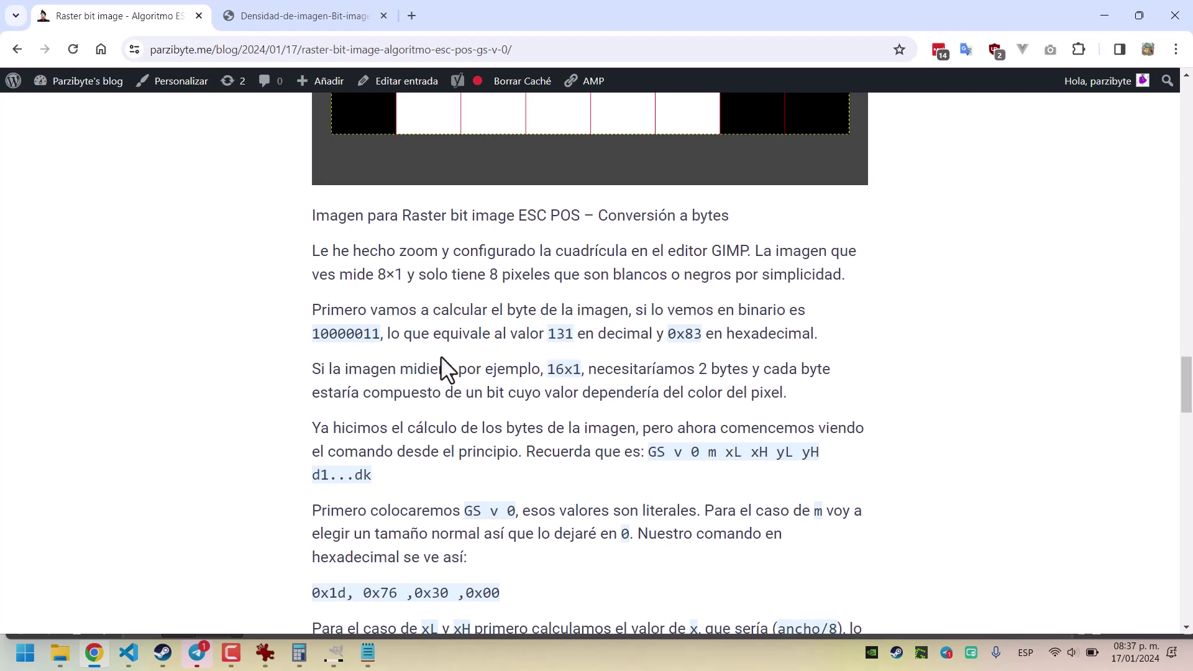
pyautogui.scroll(1, 442, 367)
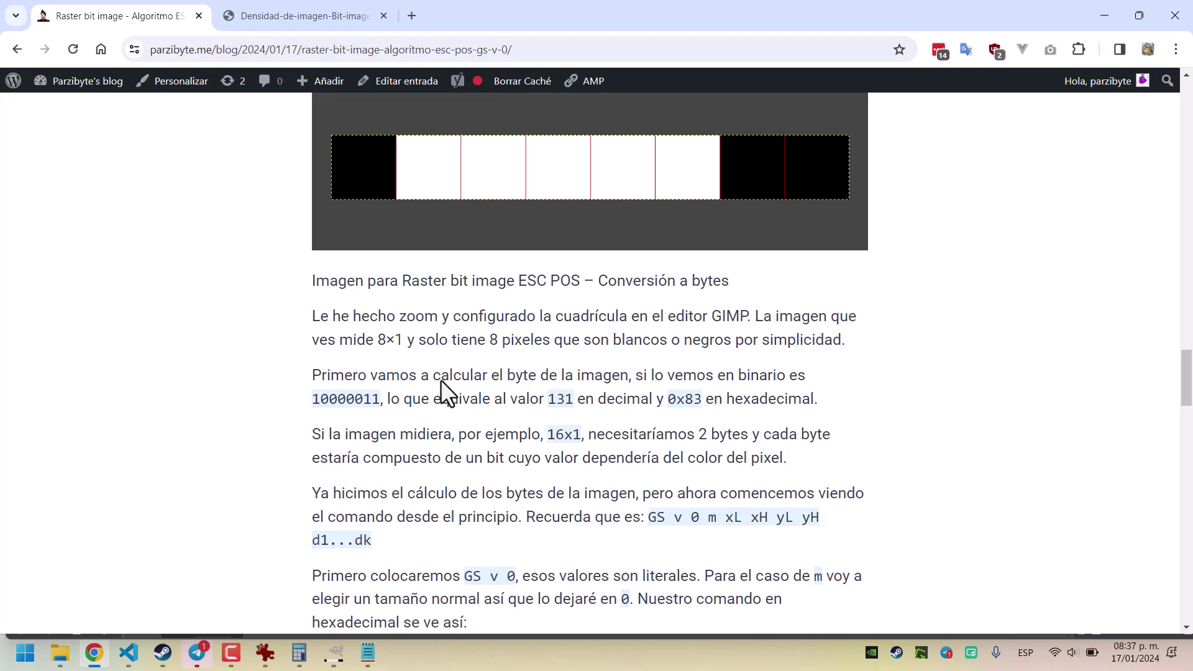
pyautogui.scroll(-3, 443, 391)
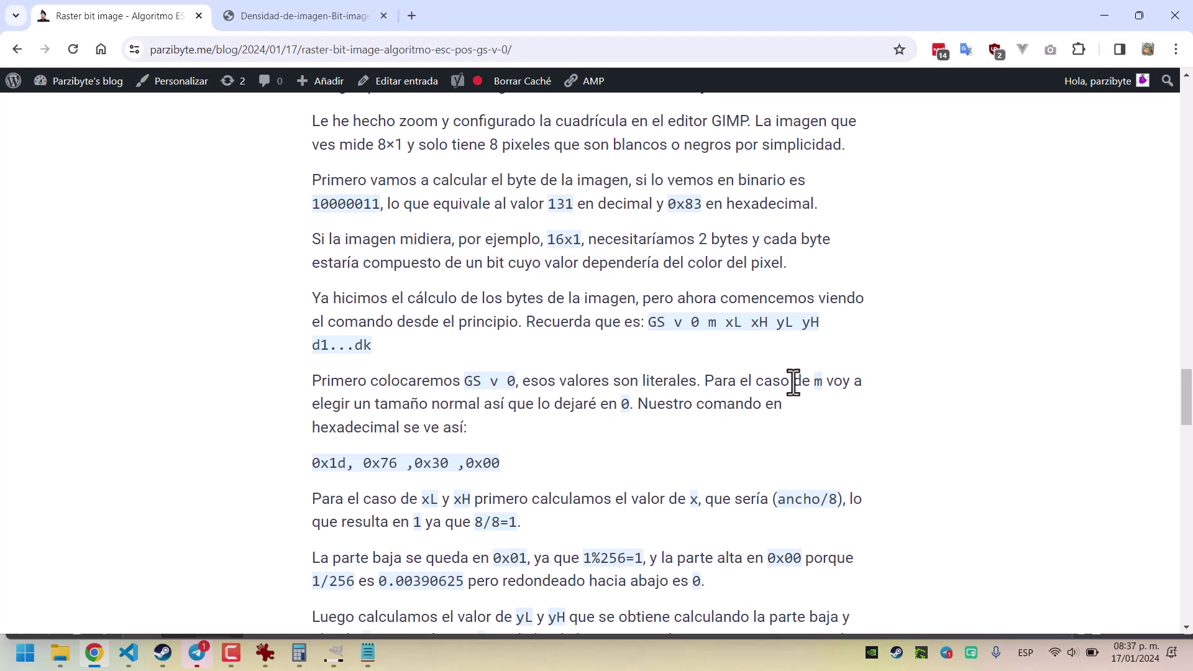
# Highlight the hexadecimal command bytes 0x1d, 0x76 and 0x30 one after another in the post.
pyautogui.scroll(-1, 793, 382)
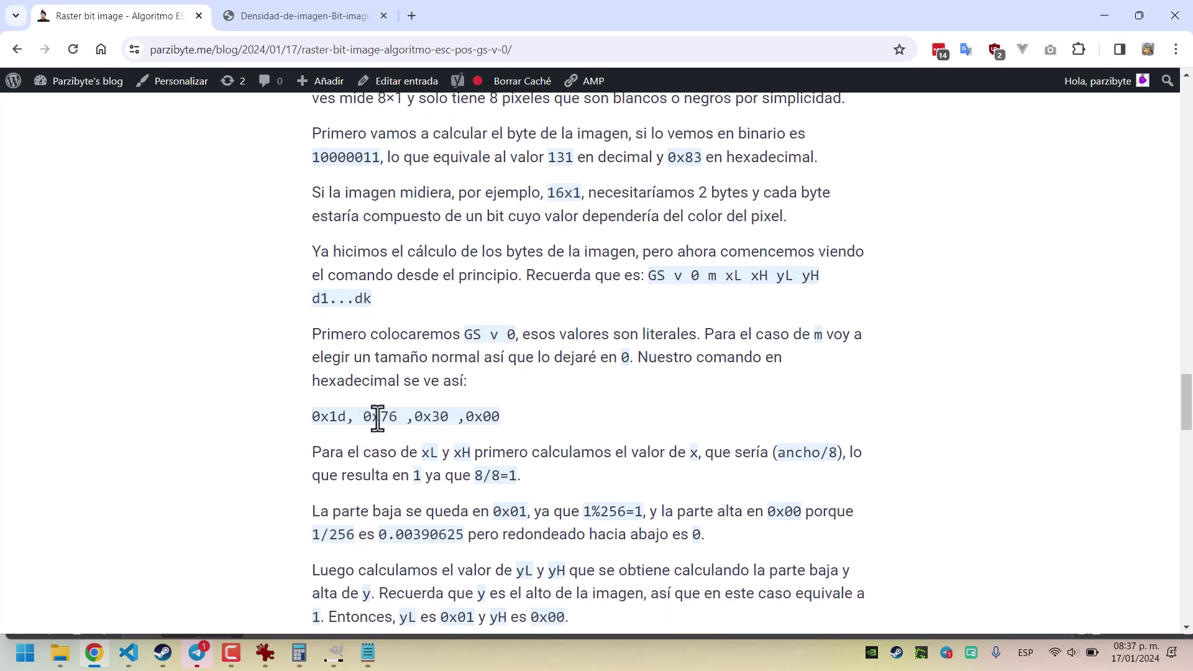
pyautogui.doubleClick(328, 418)
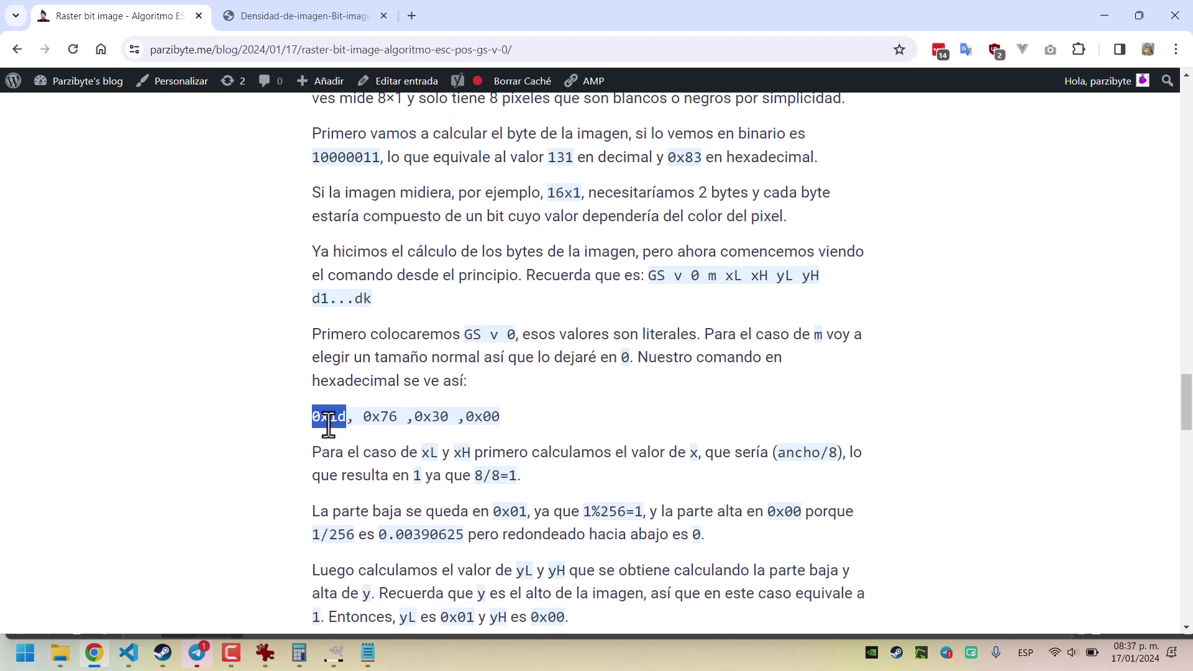
pyautogui.doubleClick(380, 416)
pyautogui.doubleClick(433, 416)
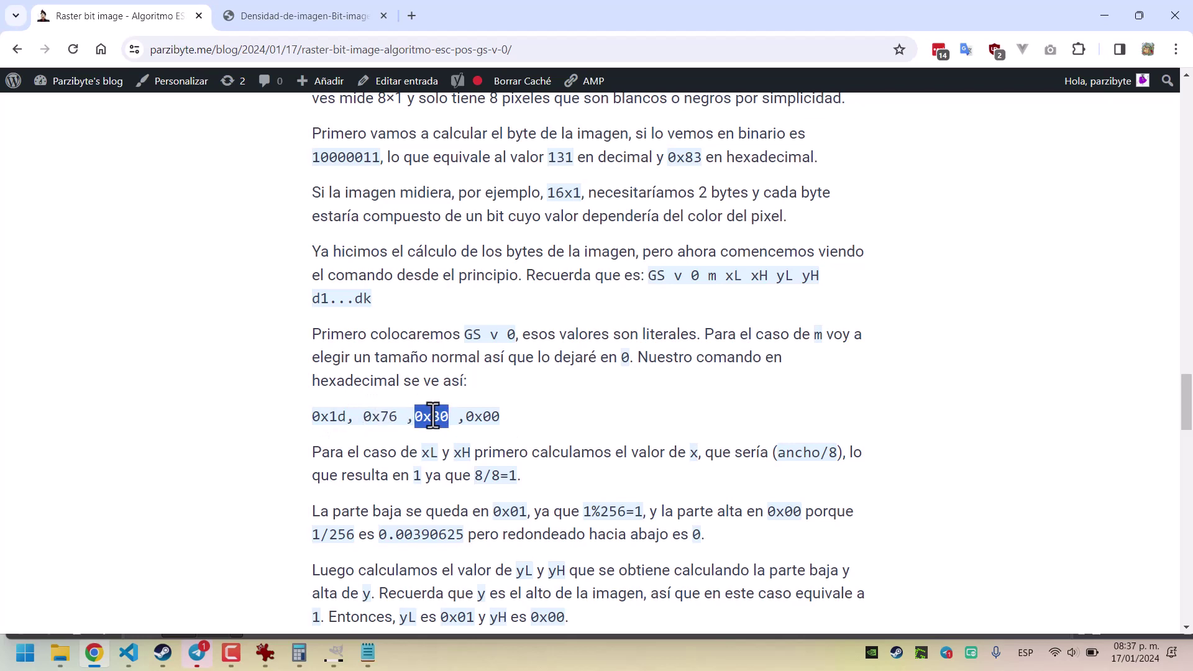
# Highlight the m byte 0x00 in the hexadecimal command and read how the post calculates xL and xH.
pyautogui.doubleClick(474, 416)
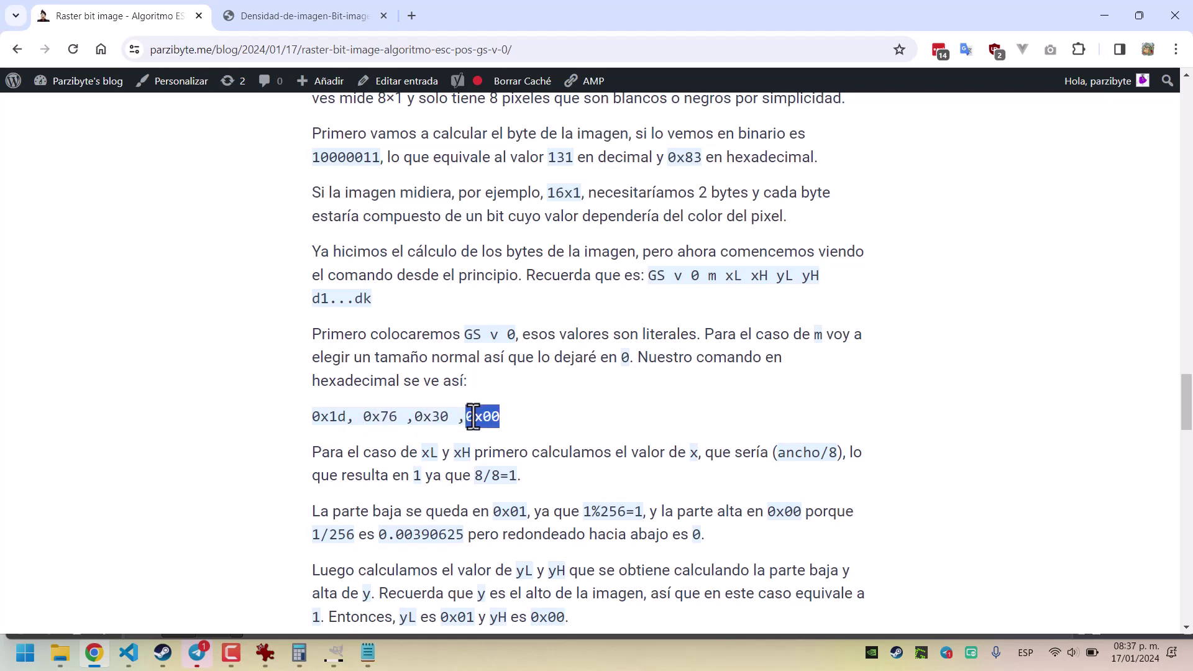
pyautogui.scroll(-2, 474, 416)
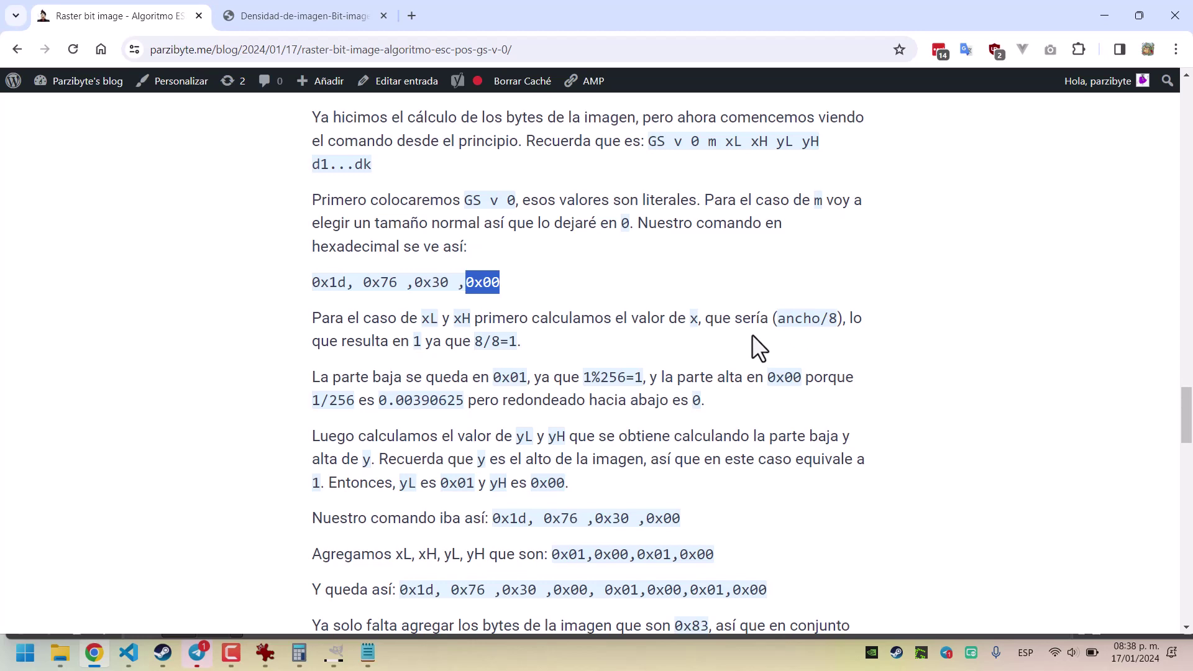
pyautogui.doubleClick(442, 380)
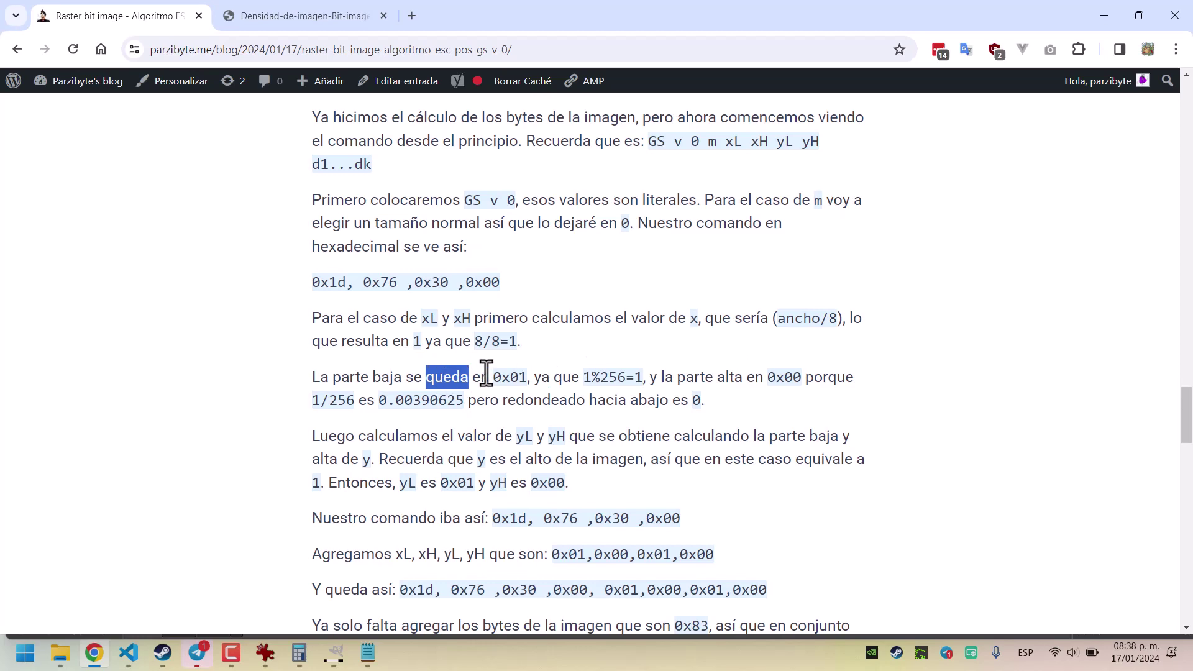
pyautogui.click(524, 400)
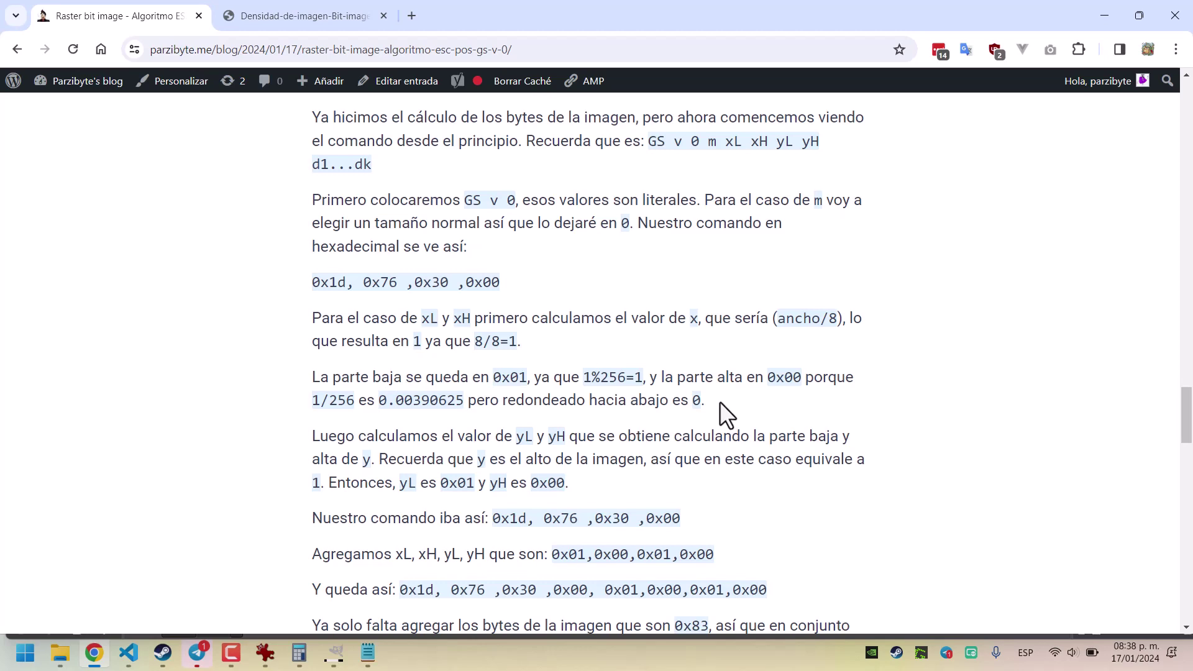
# Highlight the yL value 0x01 and the yH value 0x00 in the post's height paragraph.
pyautogui.scroll(-1, 720, 401)
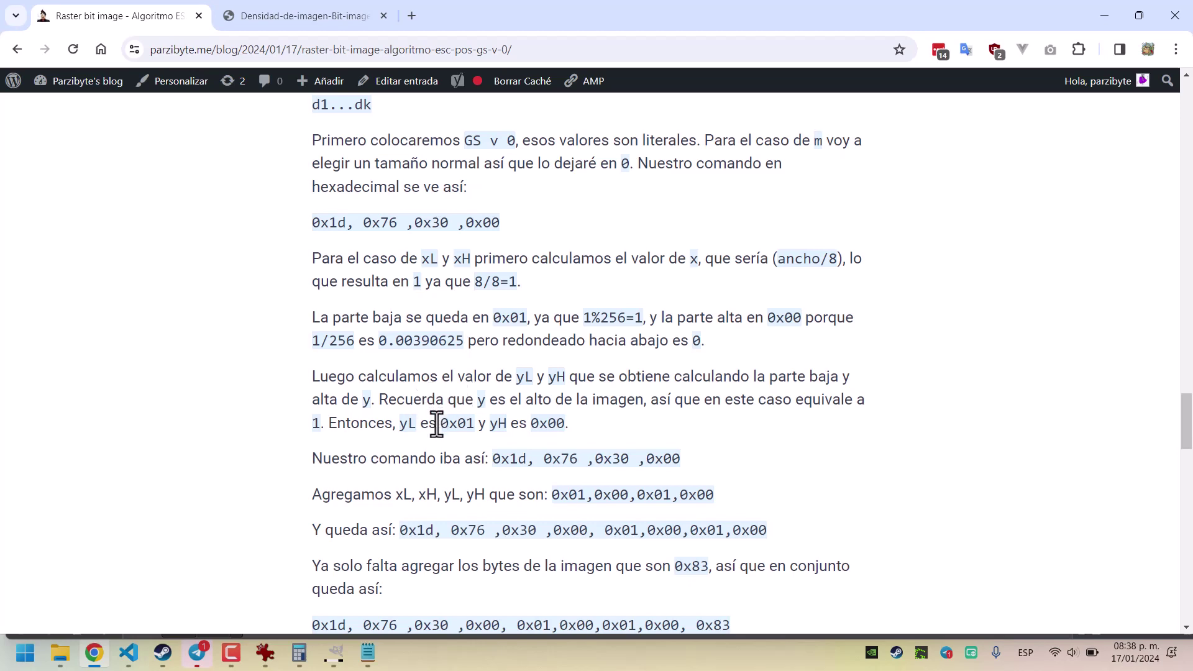
pyautogui.doubleClick(457, 424)
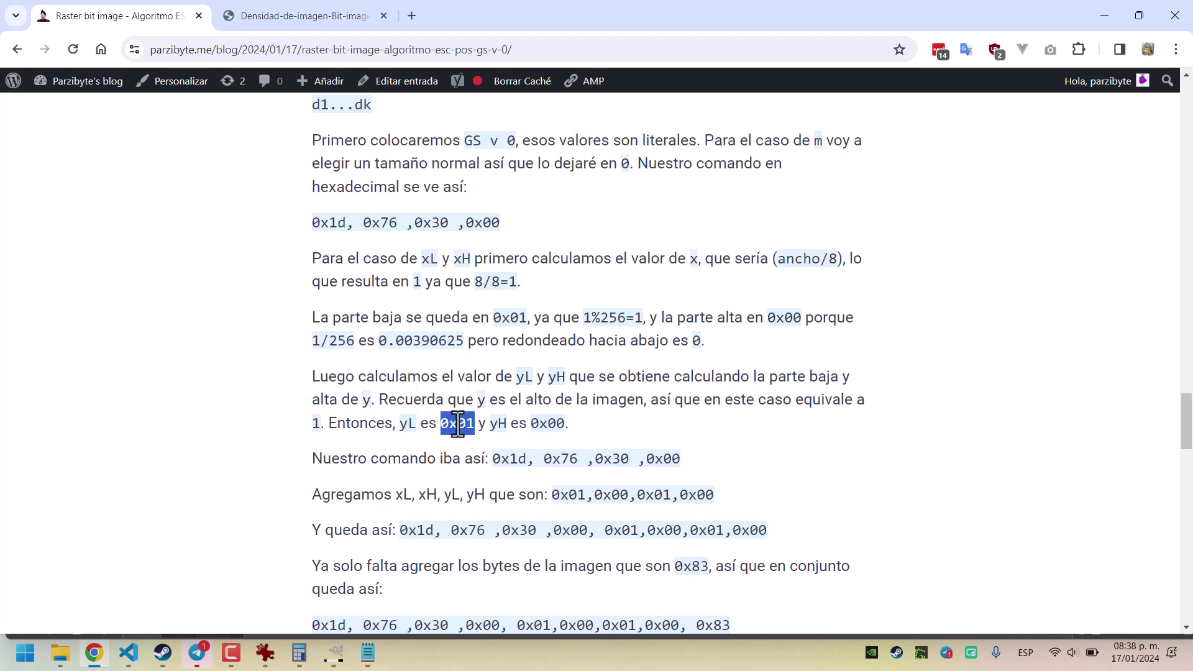
pyautogui.doubleClick(539, 423)
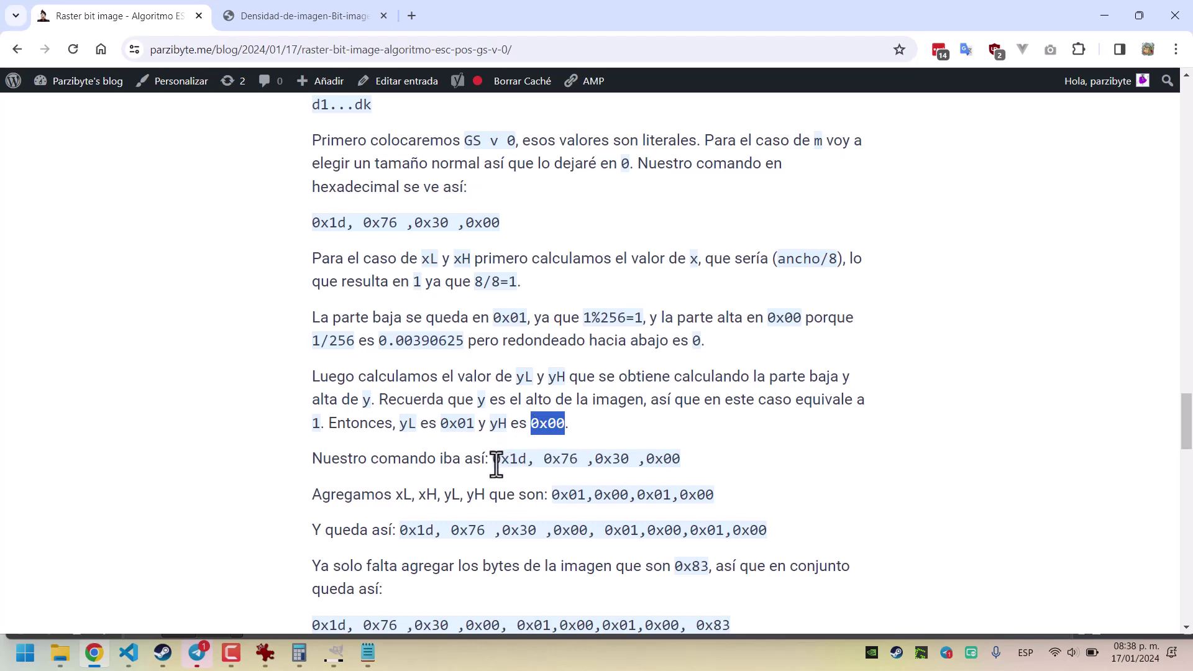
# Highlight the initial command bytes, the xL to yH bytes, the start of the combined command and the final image byte 0x83.
pyautogui.moveTo(494, 459); pyautogui.dragTo(684, 461)
pyautogui.scroll(-2, 684, 462)
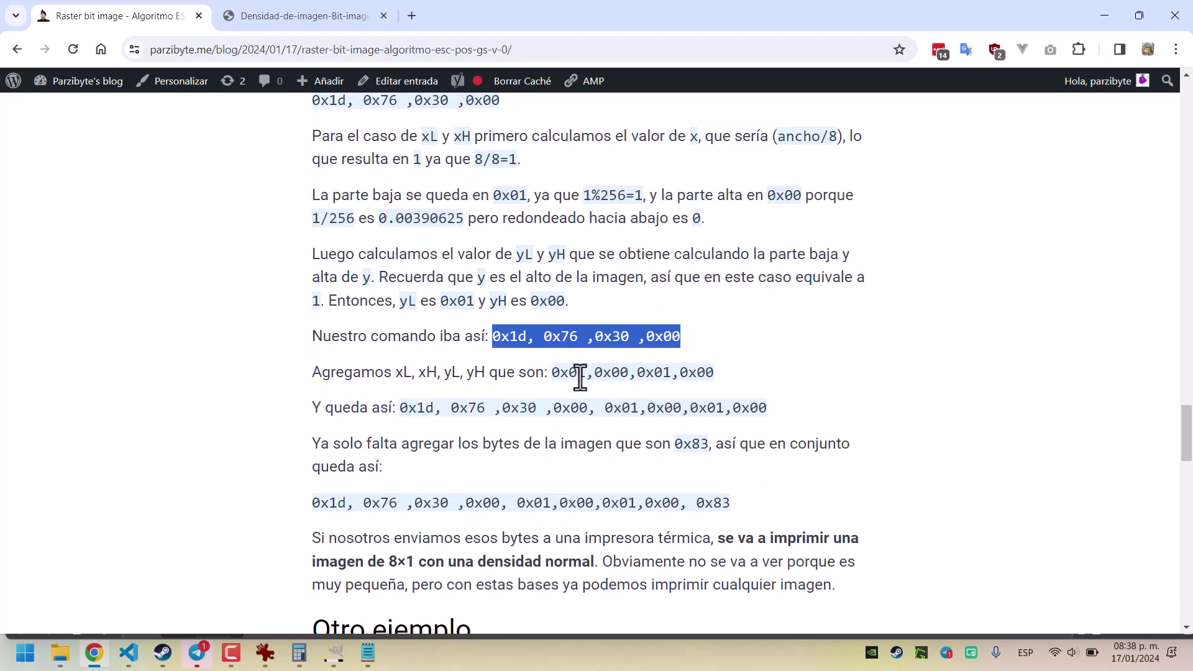
pyautogui.moveTo(554, 371); pyautogui.dragTo(704, 370)
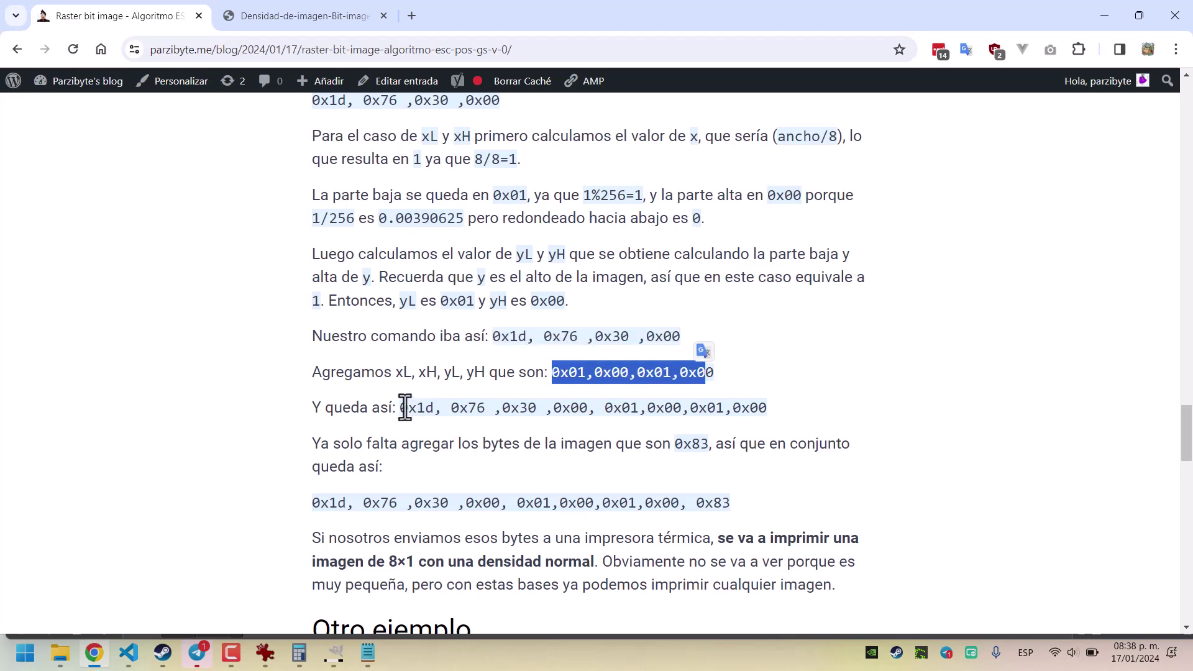
pyautogui.moveTo(408, 408); pyautogui.dragTo(494, 409)
pyautogui.scroll(-1, 494, 407)
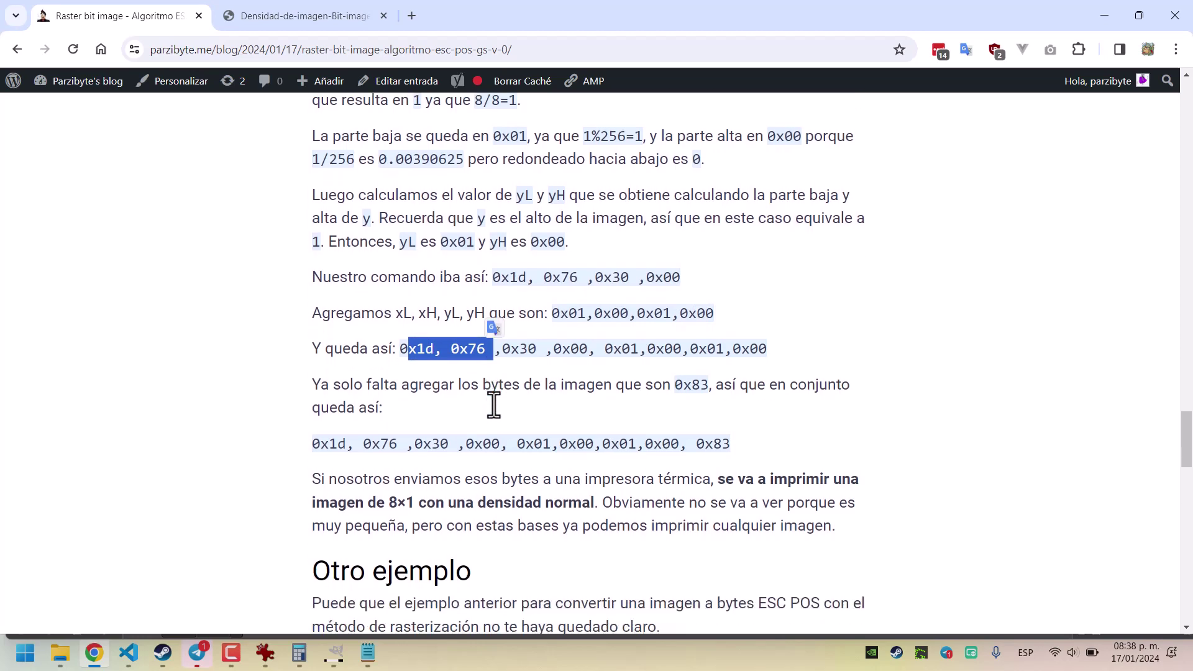
pyautogui.doubleClick(707, 442)
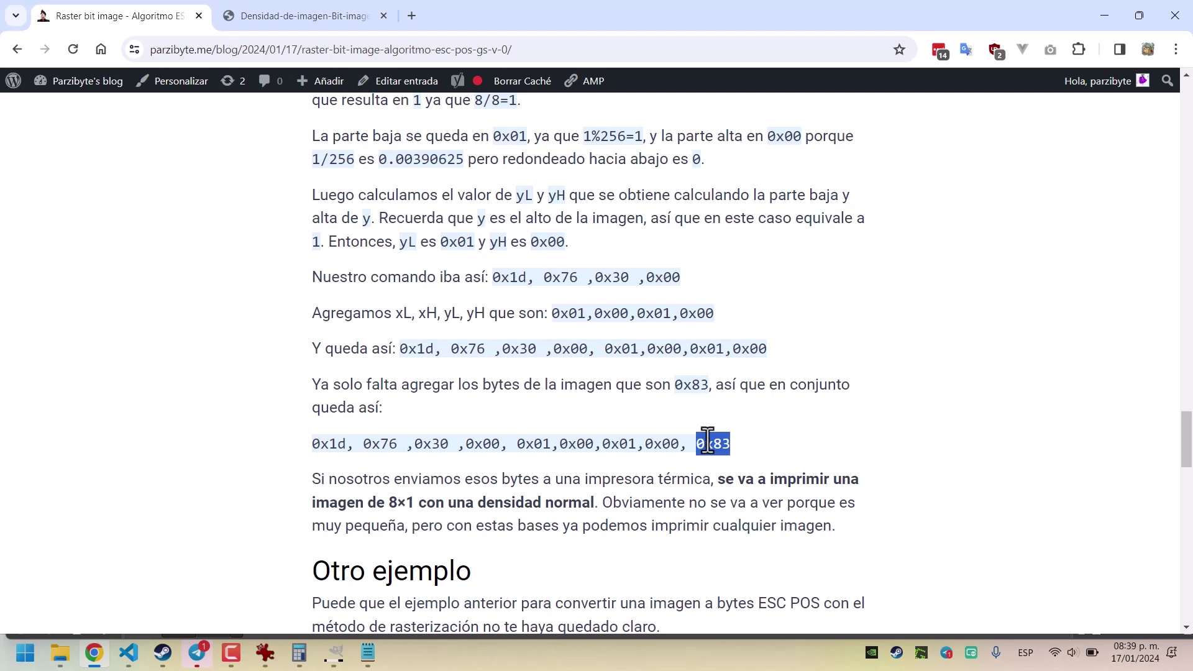
pyautogui.click(577, 482)
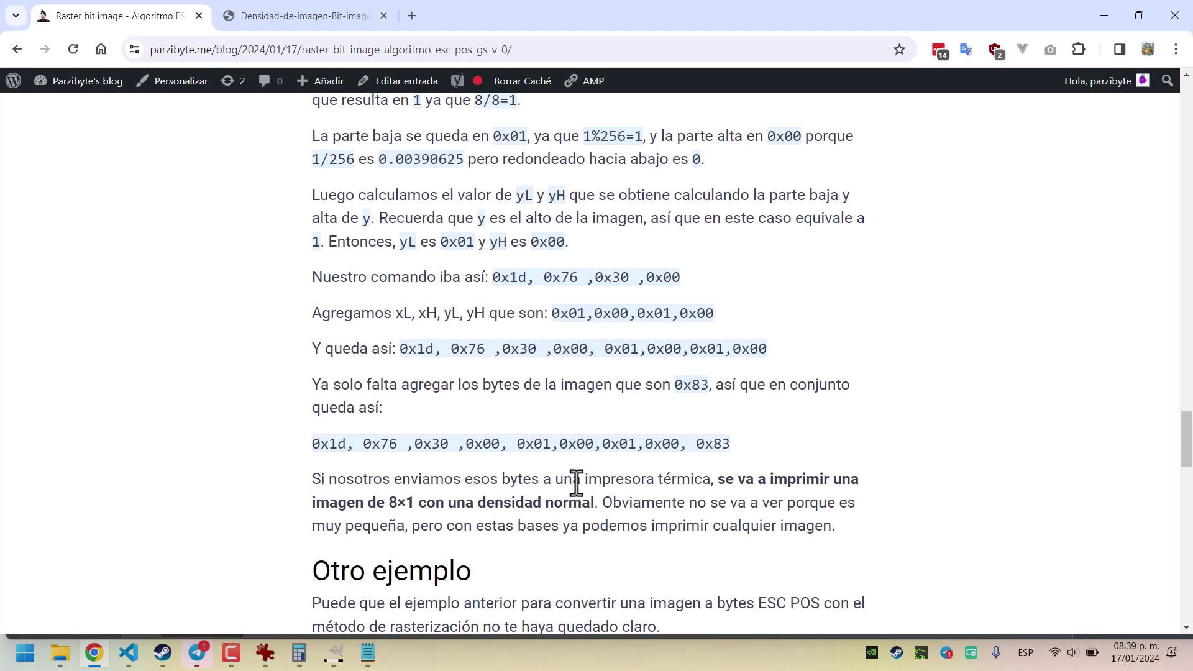
# Check which images are open in GIMP and return to the post's 24×3 example.
pyautogui.scroll(-4, 577, 483)
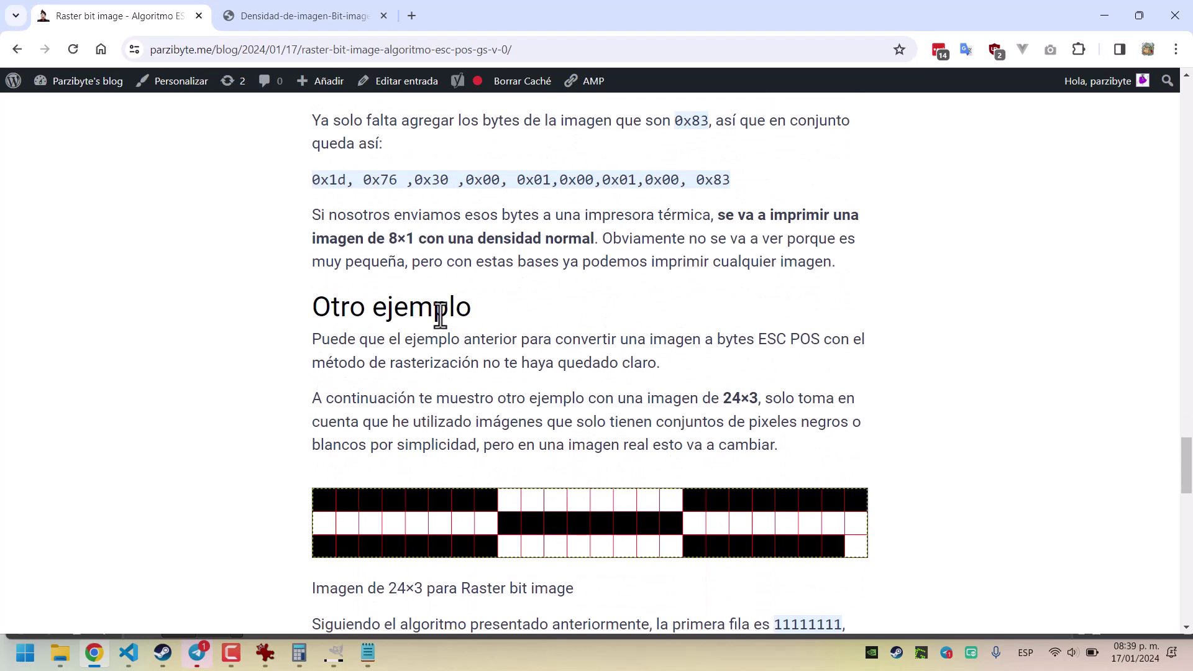
pyautogui.moveTo(333, 653)
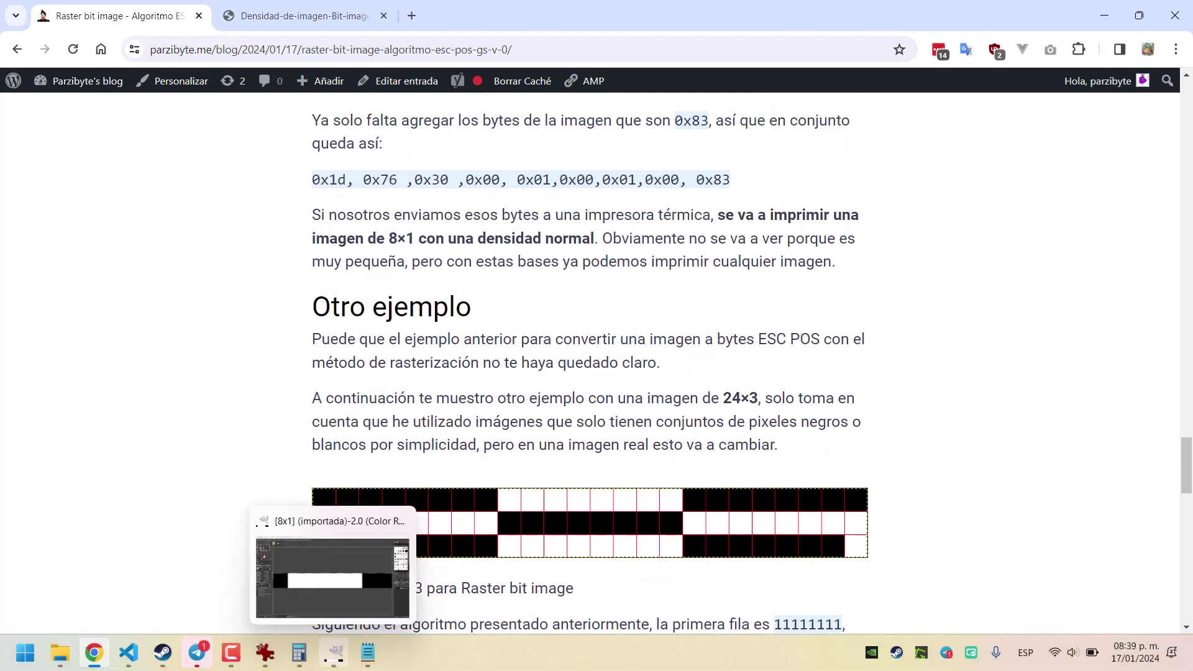
pyautogui.click(319, 581)
pyautogui.click(141, 59)
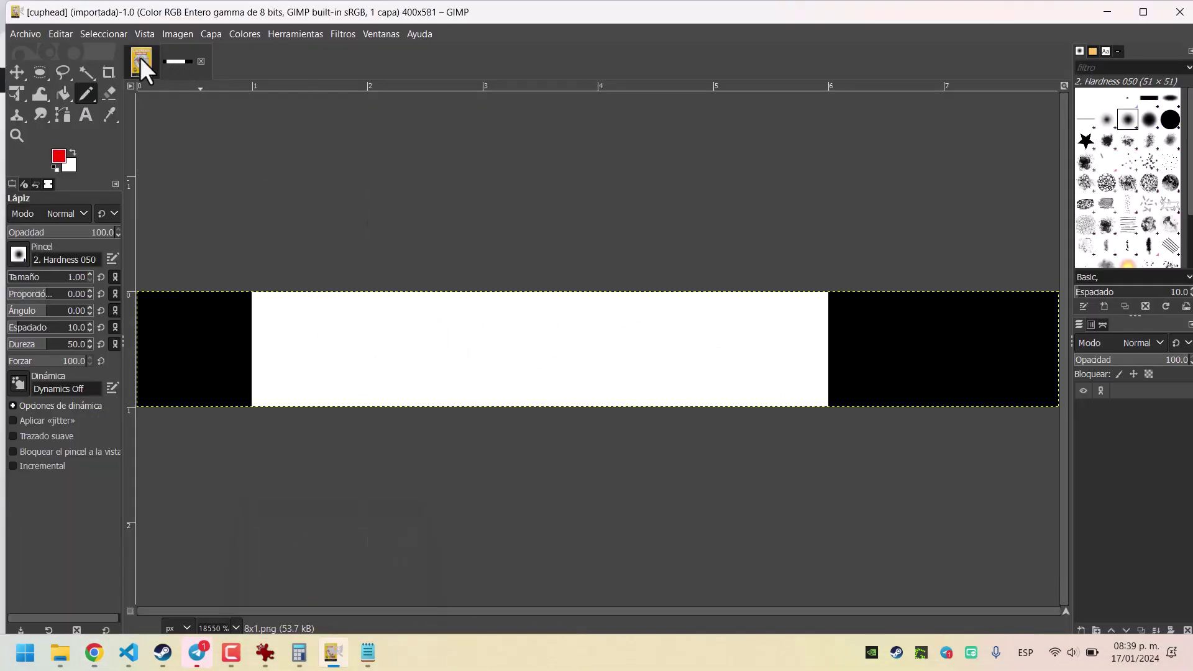
pyautogui.click(190, 68)
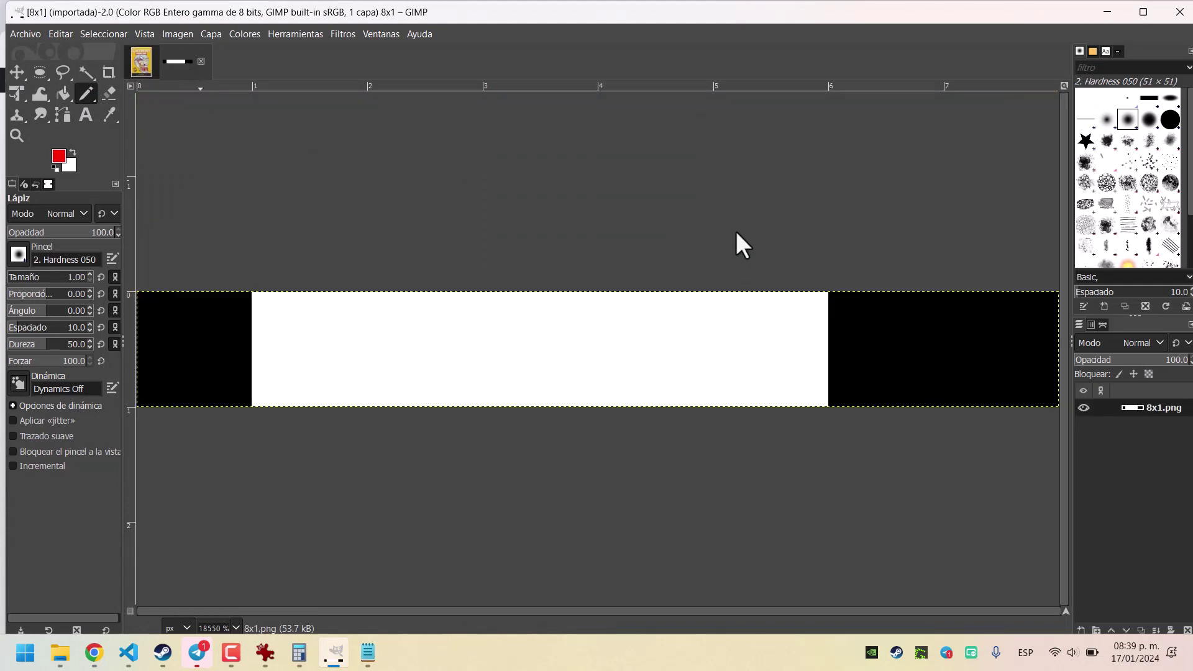
pyautogui.click(1111, 14)
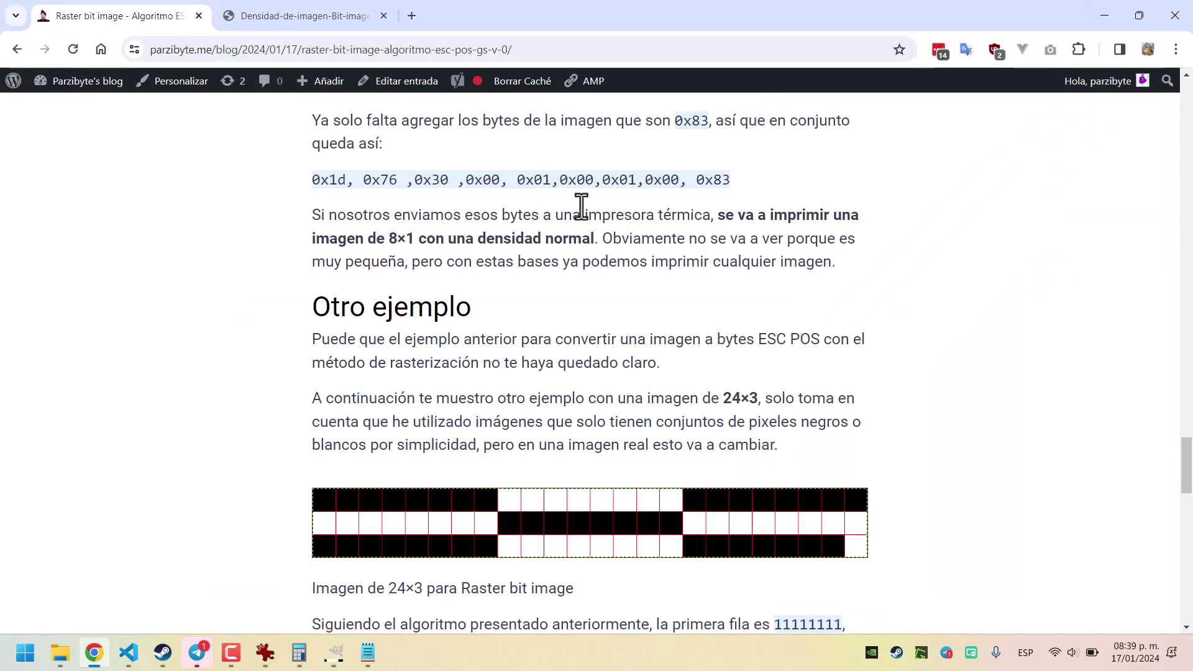
pyautogui.scroll(-2, 423, 404)
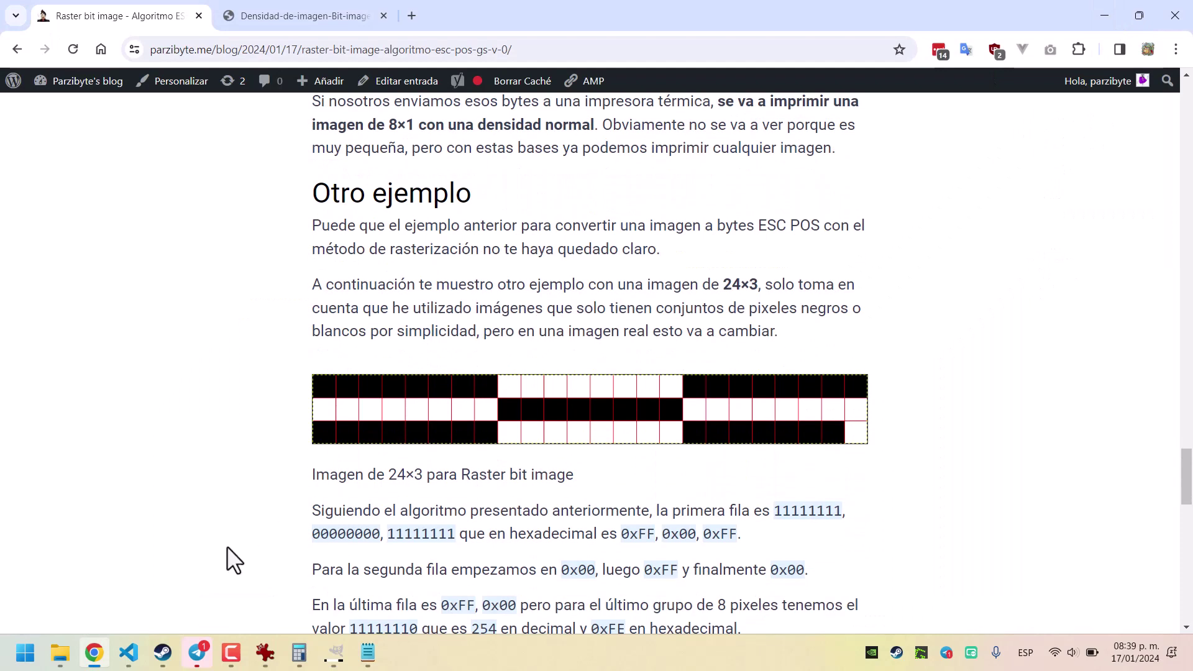
# Open 24x3.png from the raster-bit-image folder in GIMP and fit the image to the window.
pyautogui.click(62, 651)
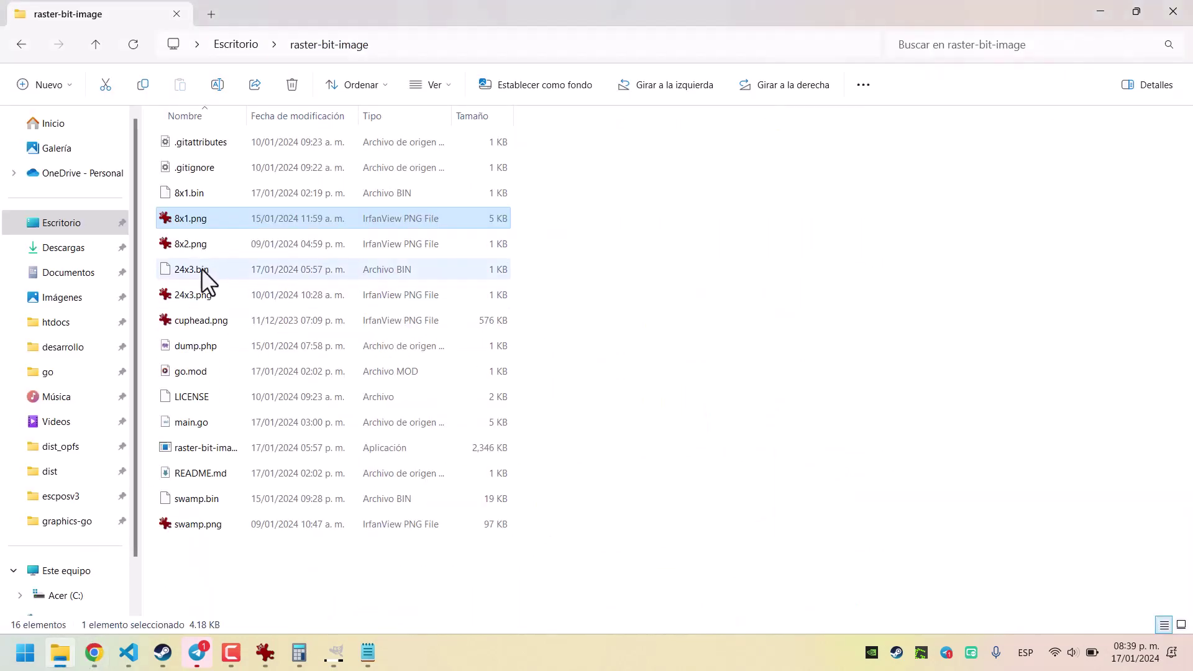
pyautogui.click(205, 290)
pyautogui.rightClick(205, 289)
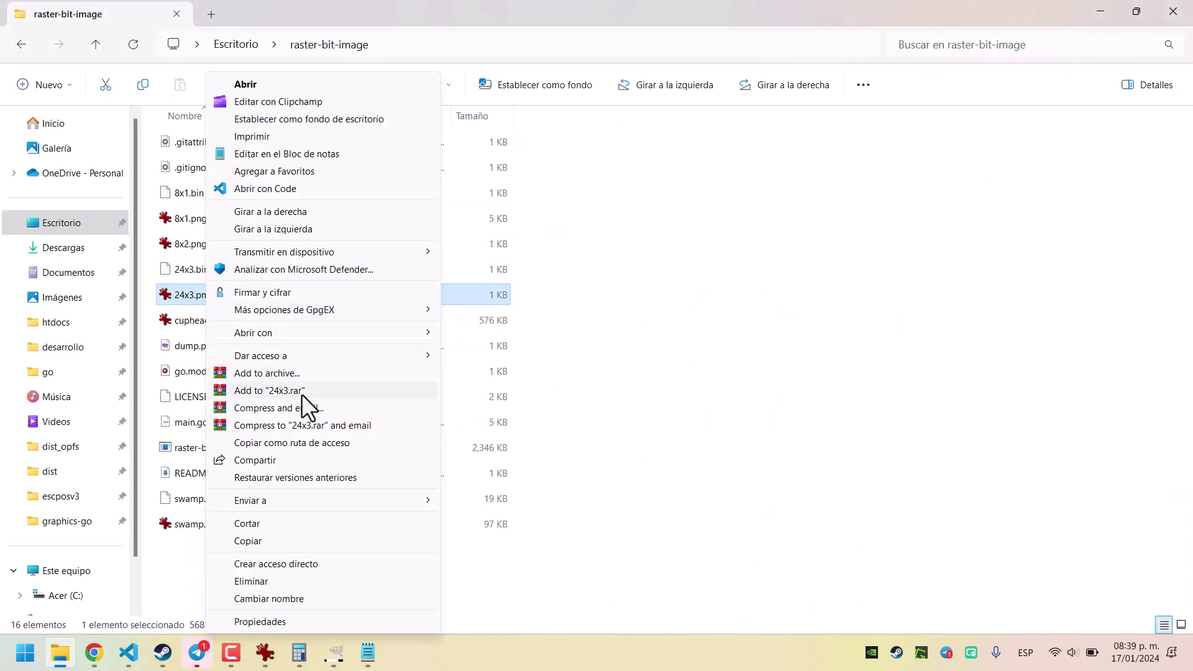
pyautogui.moveTo(363, 333)
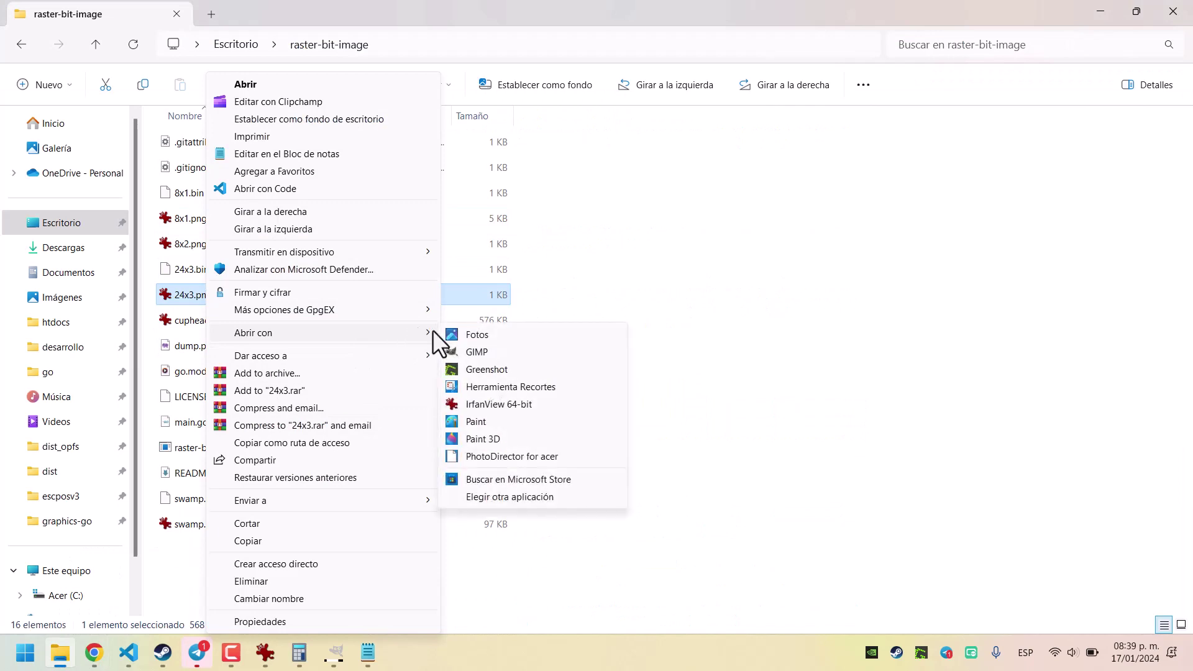
pyautogui.click(478, 350)
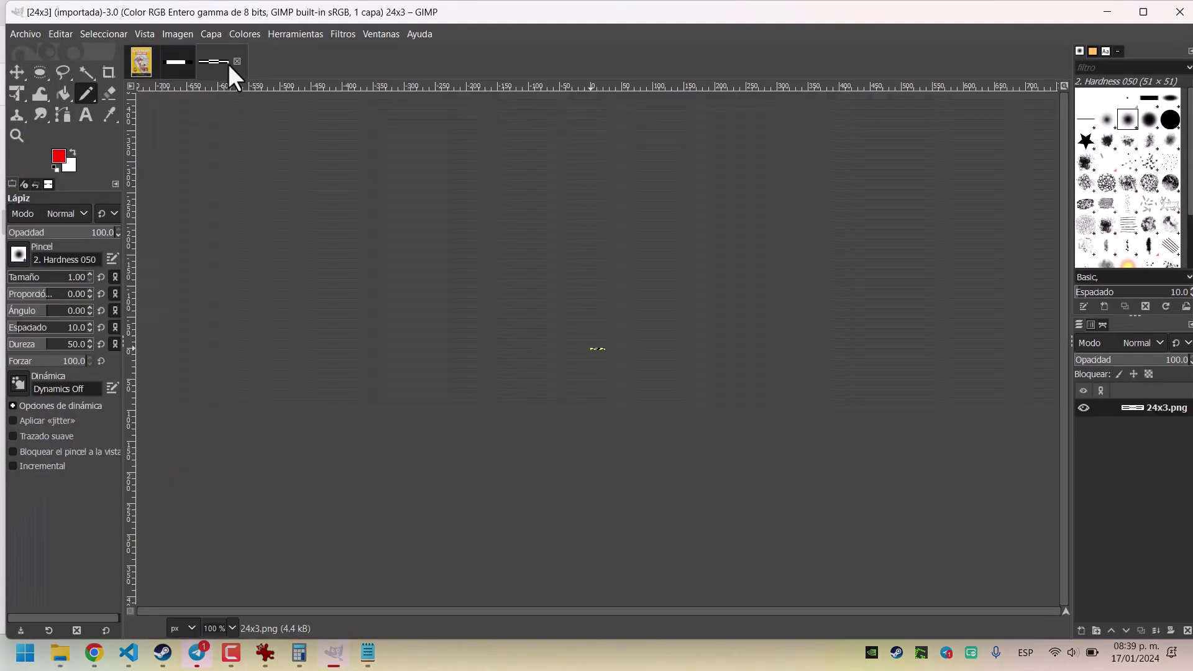
pyautogui.hotkey('shift', 'ctrl', 'j')
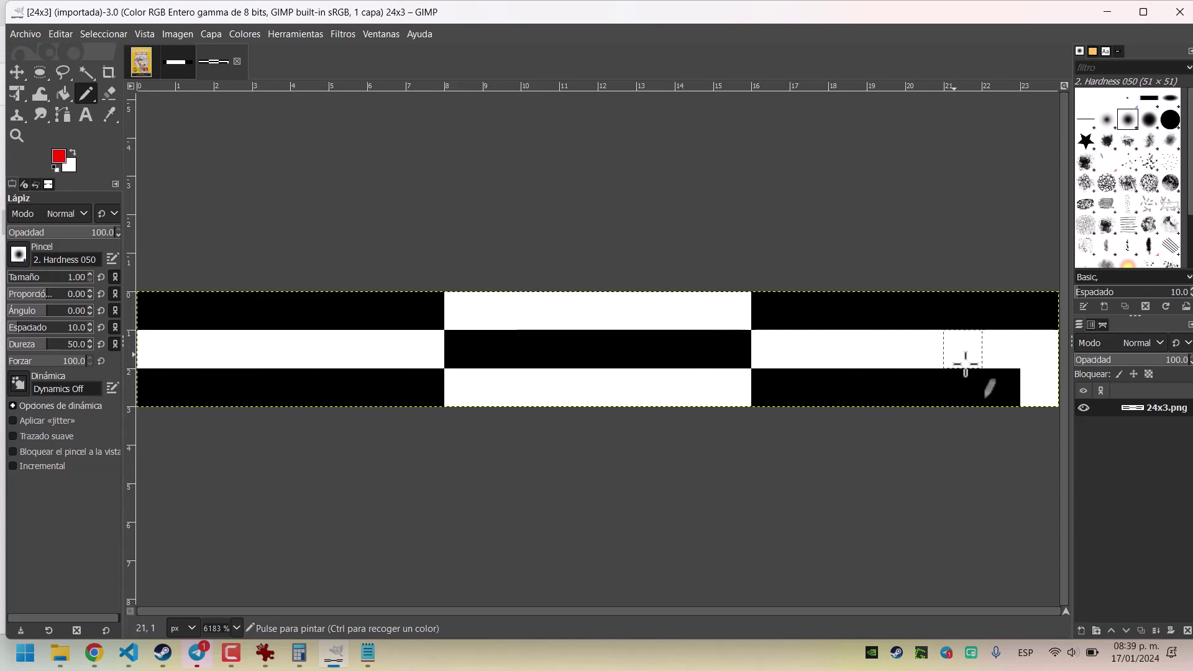
# Mark the white pixel at the end of the third row in red with the Pencil and undo the mark.
pyautogui.click(1034, 394)
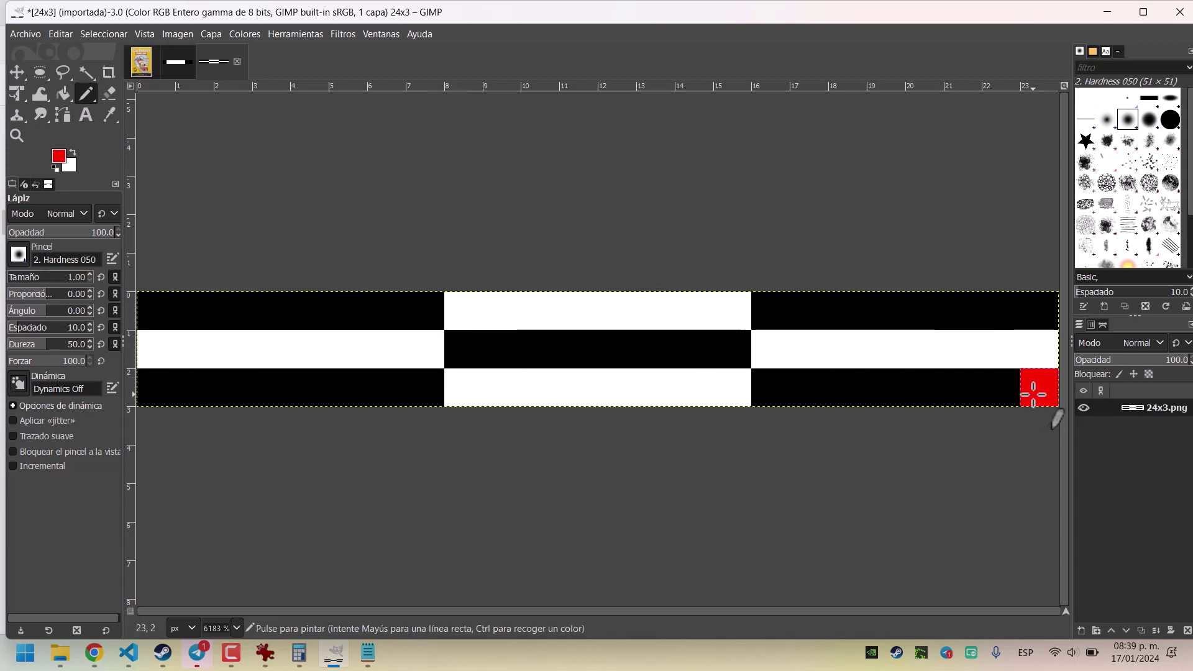
pyautogui.hotkey('ctrl', 'z')
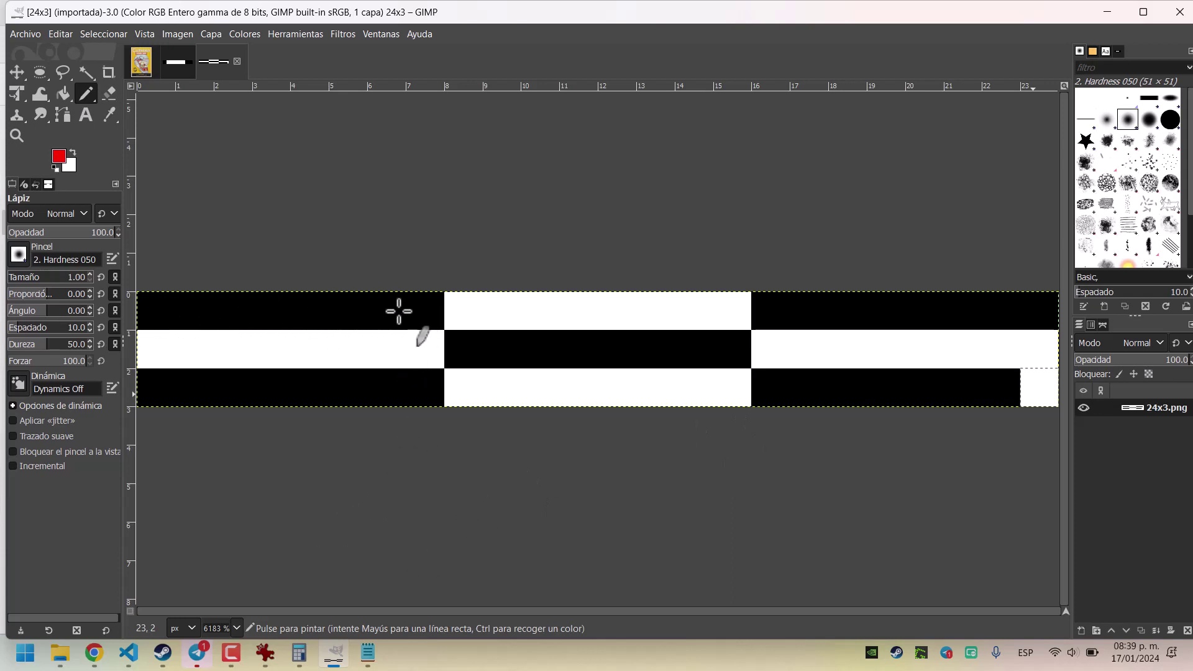
pyautogui.hotkey('ctrl', 'z')
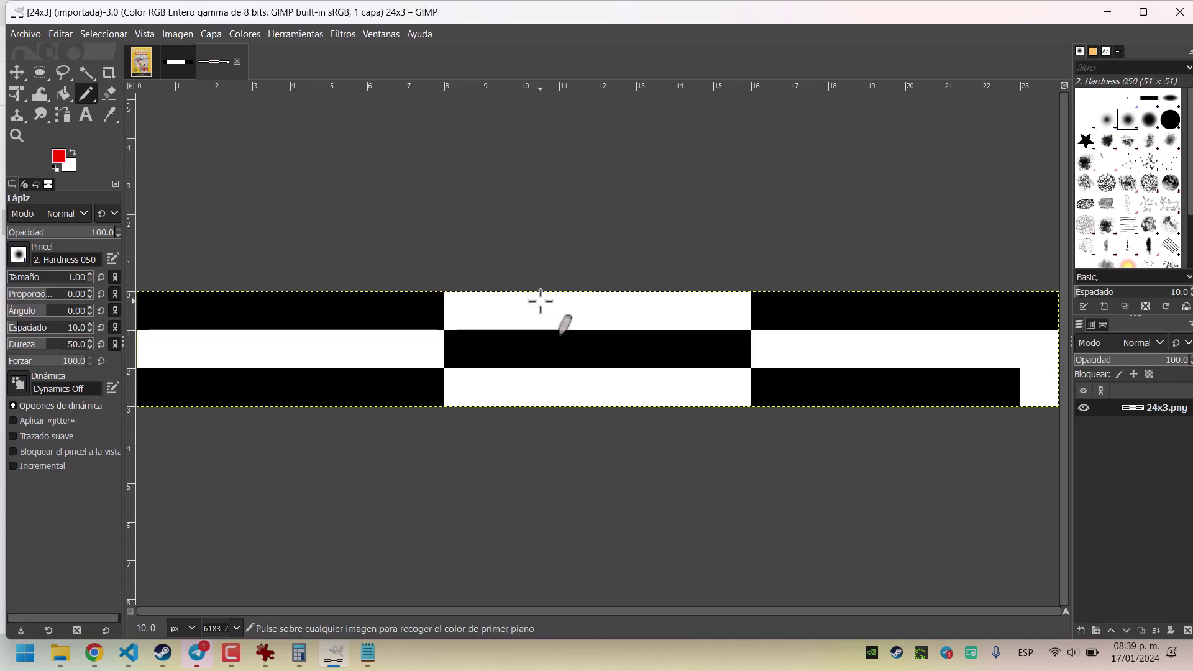
# Trace across the second and third pixel groups of the first row and mark the third row's final pixel in red, undoing each mark.
pyautogui.moveTo(475, 309); pyautogui.dragTo(1032, 306)
pyautogui.hotkey('ctrl', 'z')
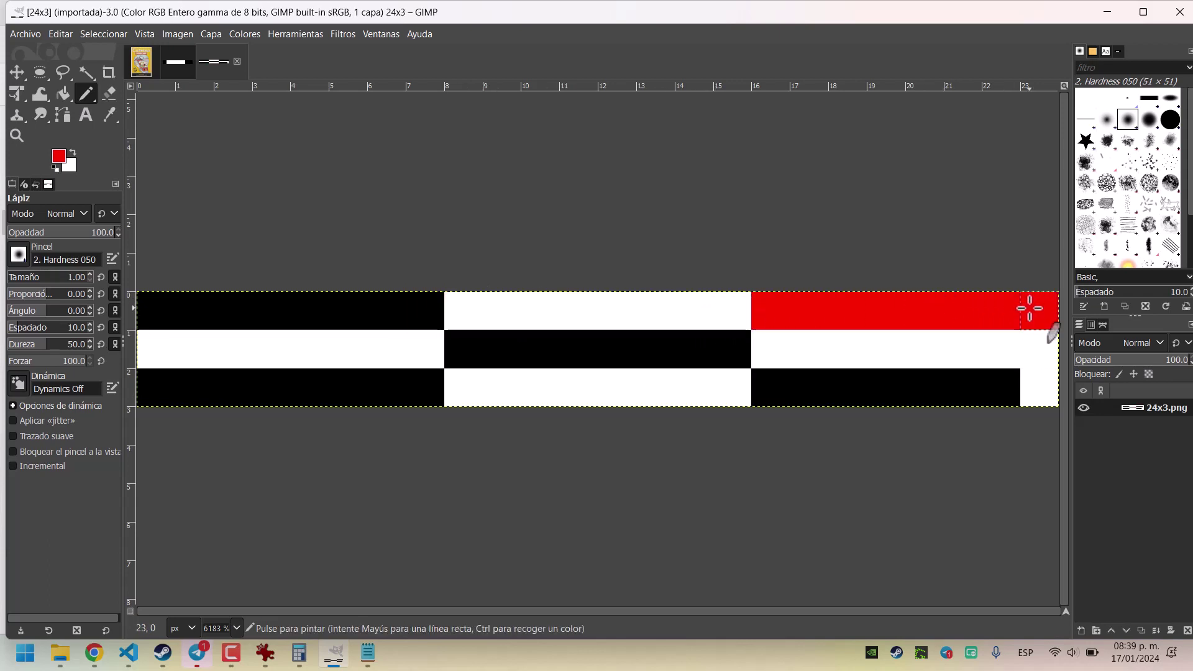
pyautogui.hotkey('ctrl', 'z')
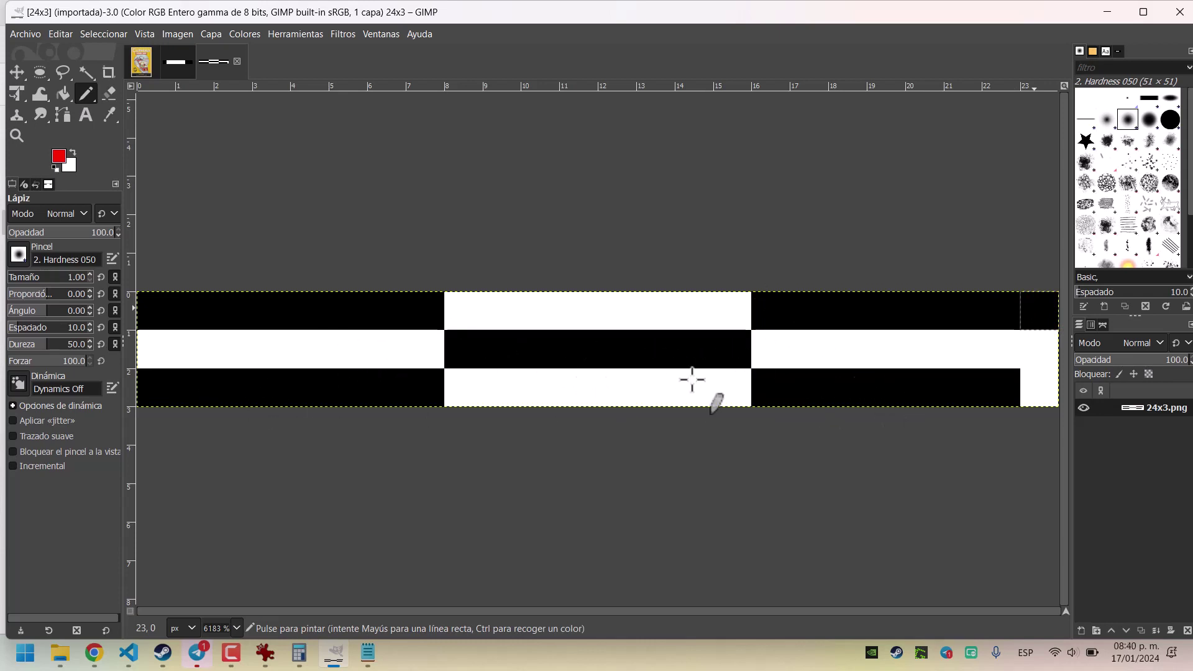
pyautogui.click(1036, 390)
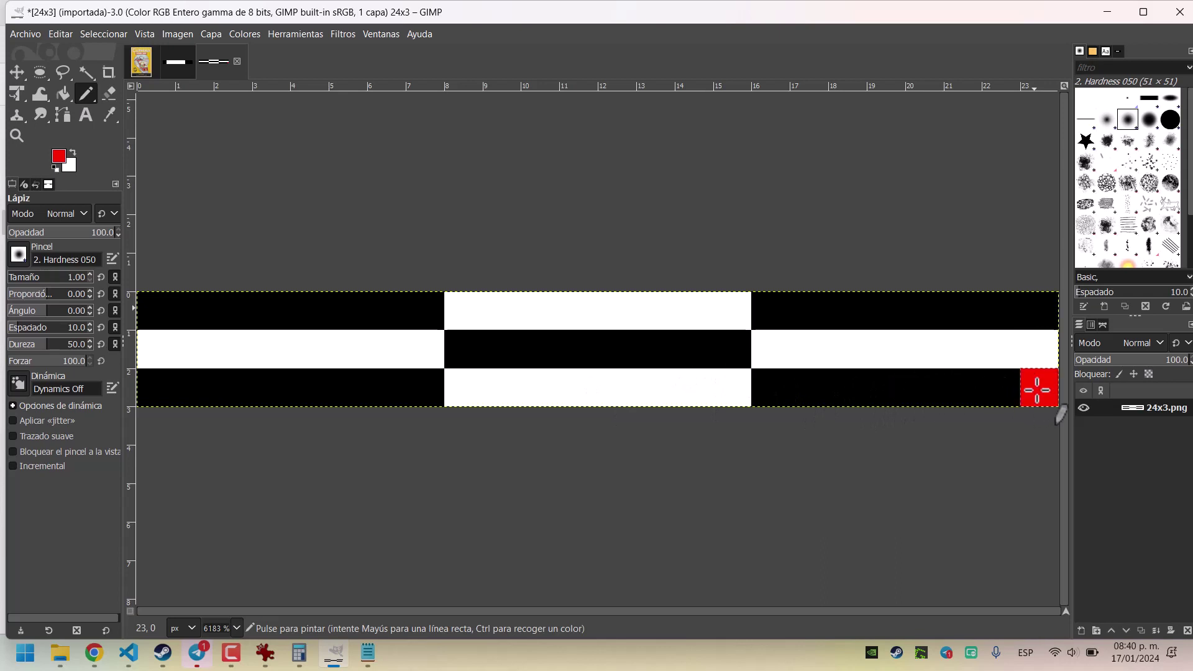
pyautogui.hotkey('ctrl', 'z')
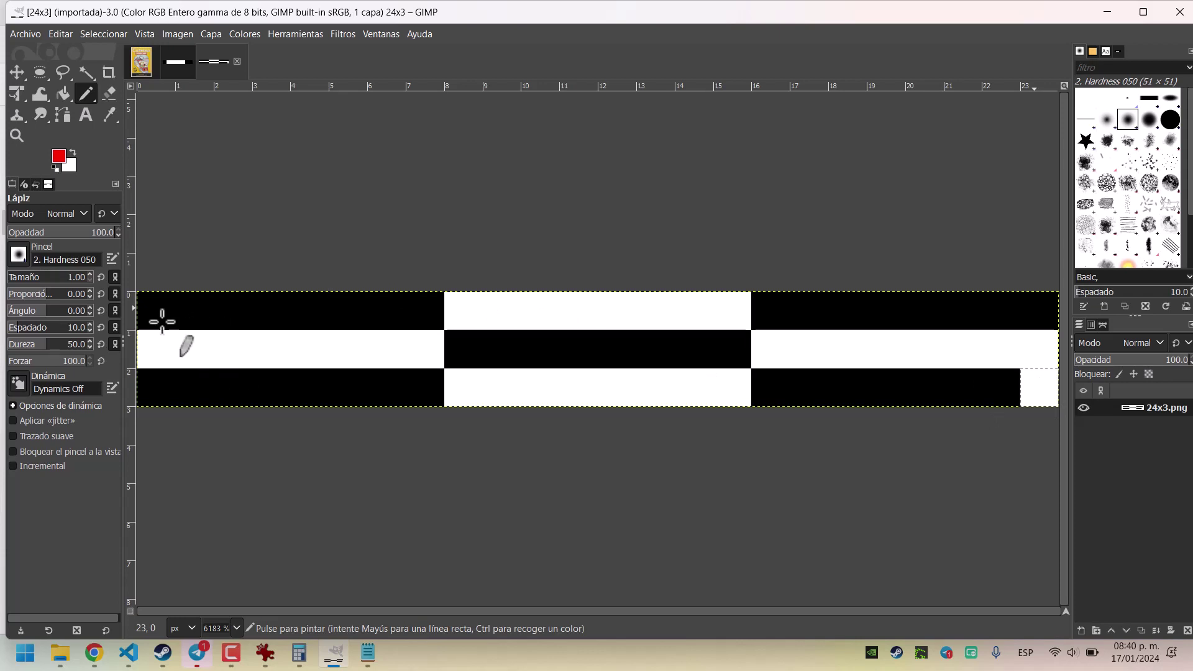
# Trace the whole first row and the last eight pixels of the third row in red with the Pencil, undoing both strokes.
pyautogui.moveTo(155, 322)
pyautogui.mouseDown()
pyautogui.moveTo(706, 298)
pyautogui.moveTo(1057, 311)
pyautogui.mouseUp()
pyautogui.hotkey('ctrl', 'z')
pyautogui.hotkey('ctrl', 'z')
pyautogui.hotkey('ctrl', 'z')
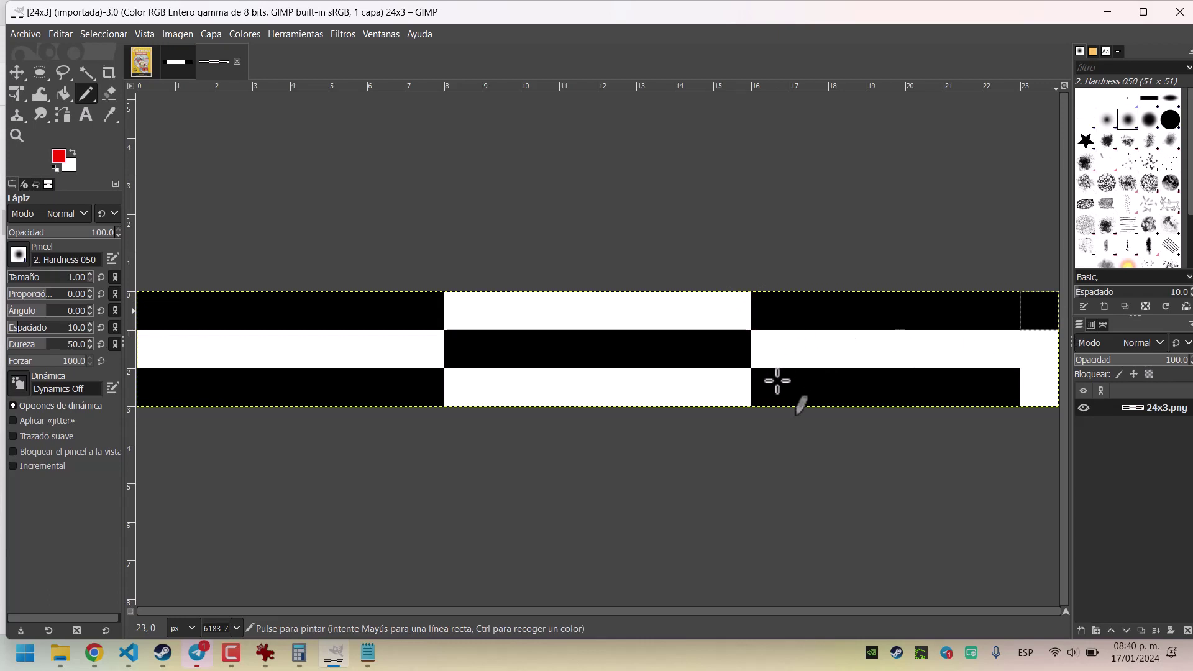
pyautogui.moveTo(775, 381); pyautogui.dragTo(1036, 381)
pyautogui.hotkey('ctrl', 'z')
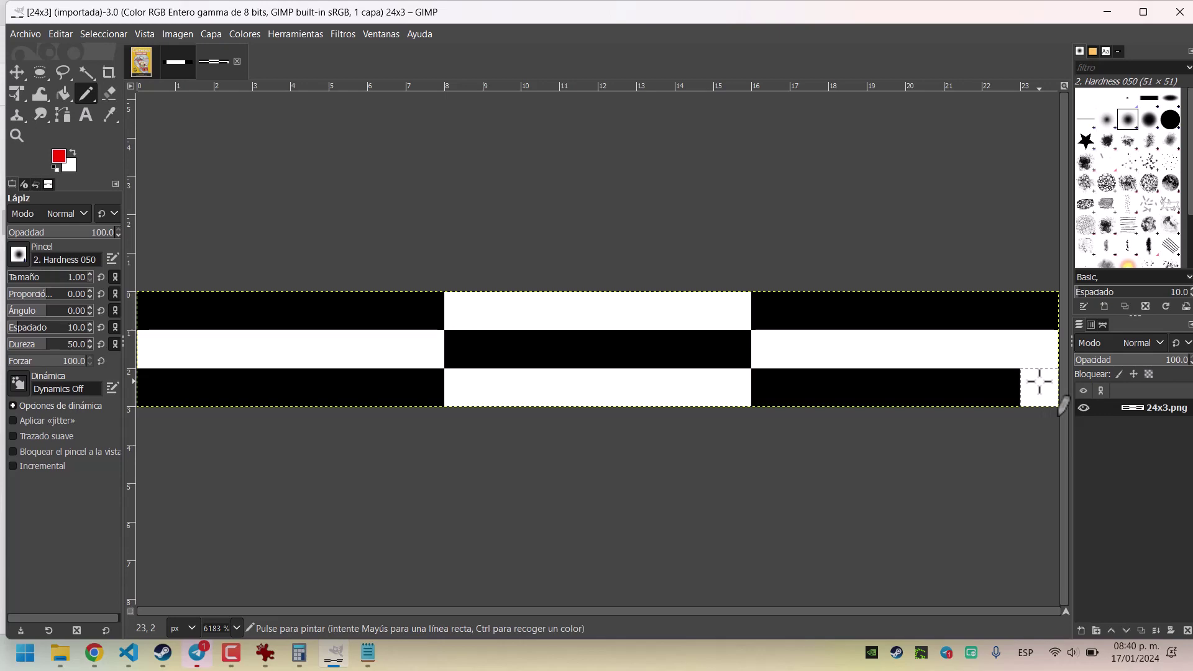
# Switch back to the blog post in Chrome, read the 24×3 image's bytes and return to the complete 8×1 command.
pyautogui.click(95, 654)
pyautogui.scroll(-2, 335, 553)
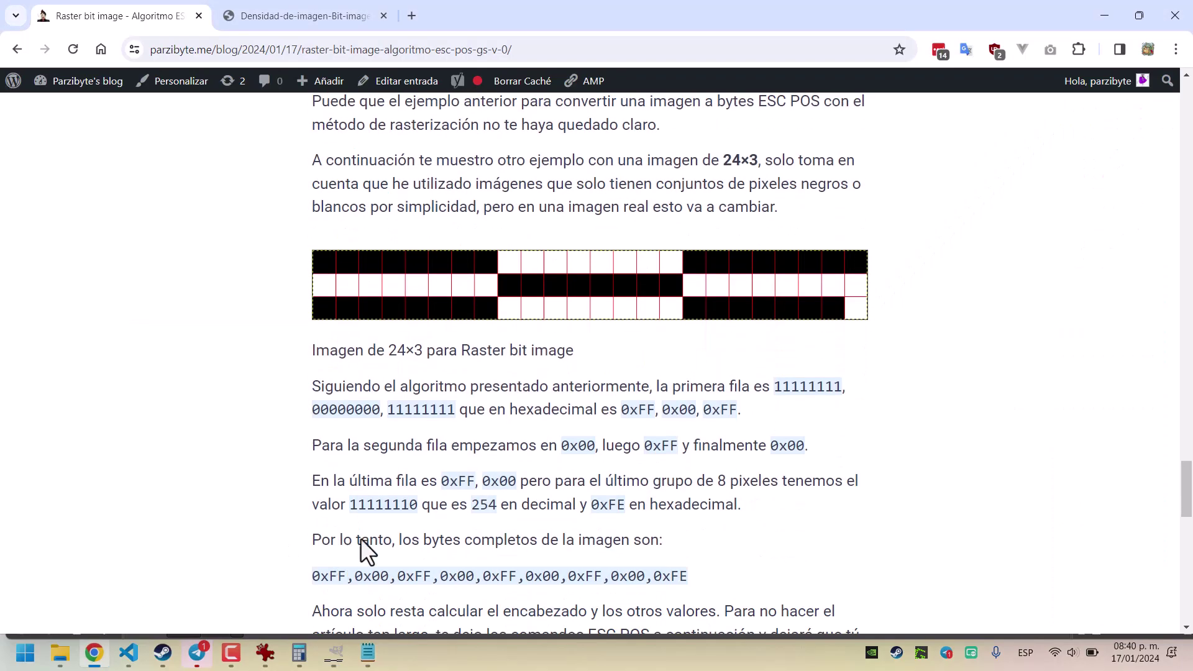
pyautogui.scroll(-1, 586, 541)
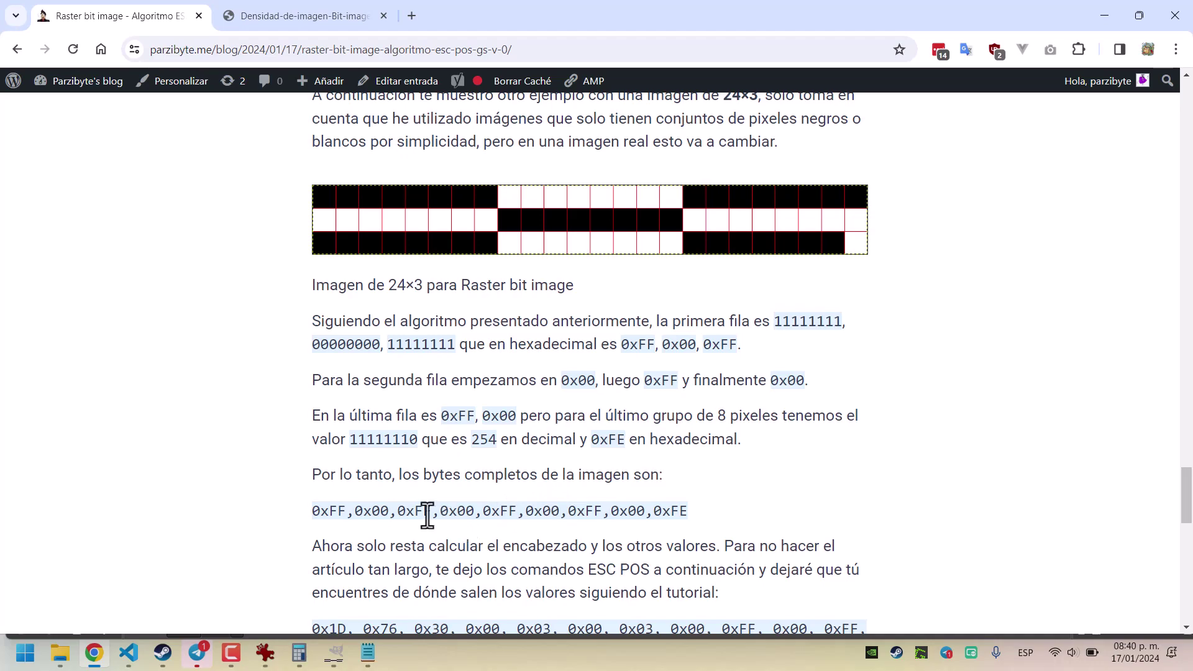
pyautogui.scroll(10, 404, 511)
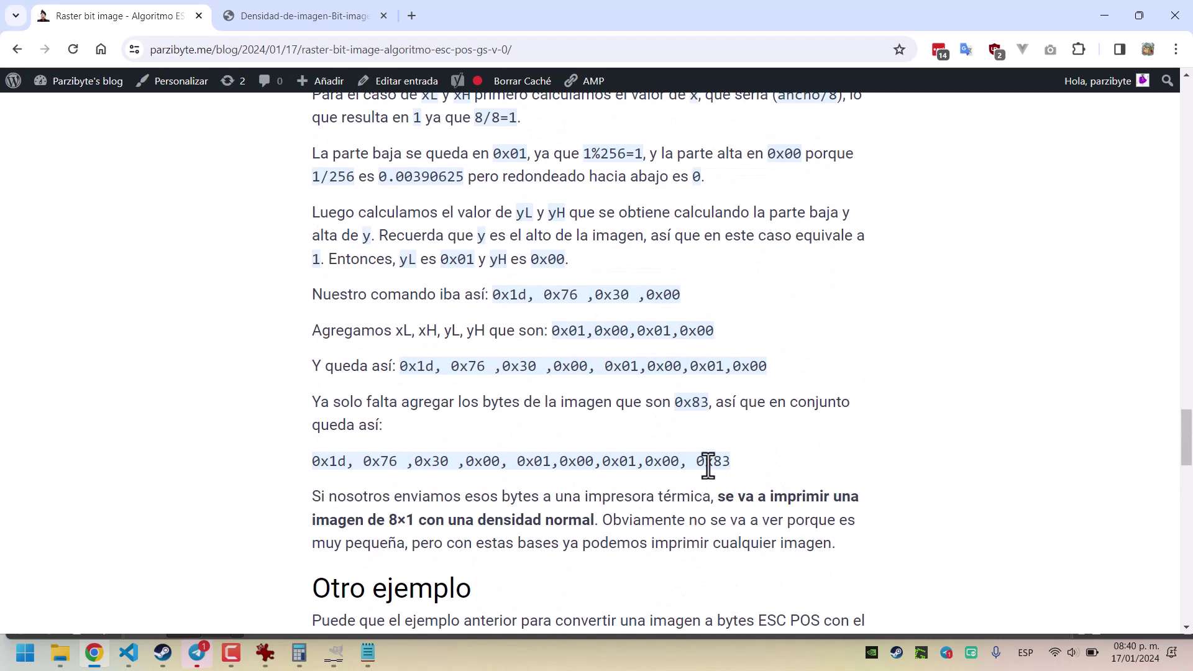
# Highlight the image byte ending the 8×1 command, and go to the 24×3 example's complete ESC POS command.
pyautogui.doubleClick(713, 461)
pyautogui.scroll(-5, 600, 527)
pyautogui.scroll(-4, 601, 531)
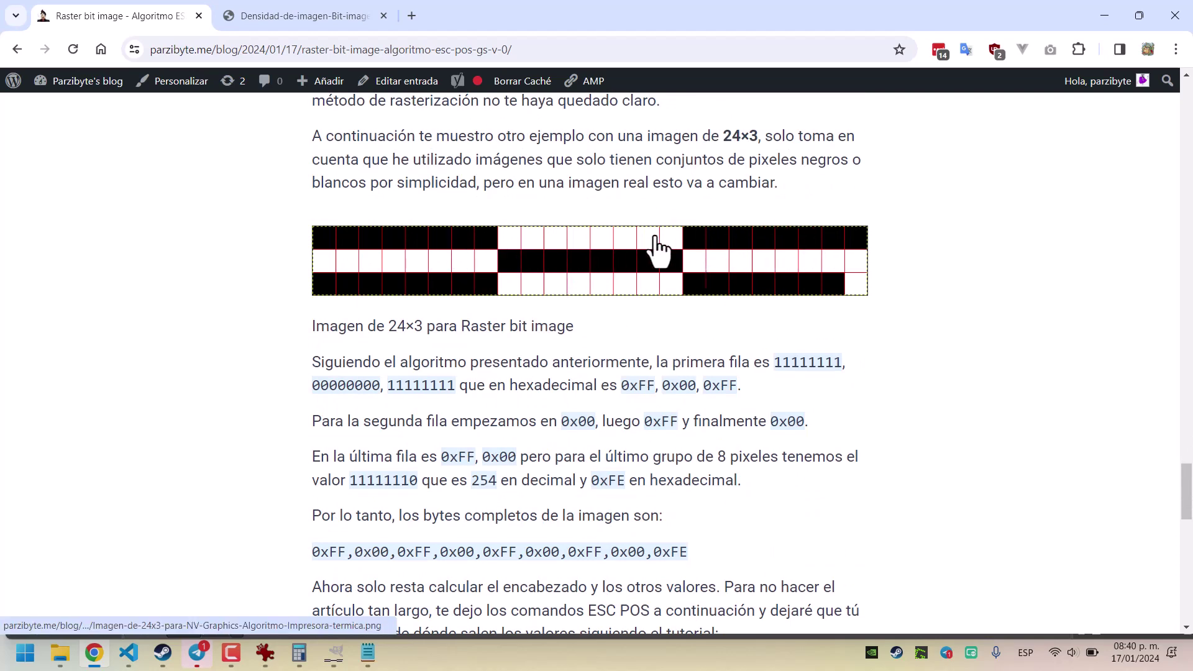
pyautogui.scroll(-3, 504, 475)
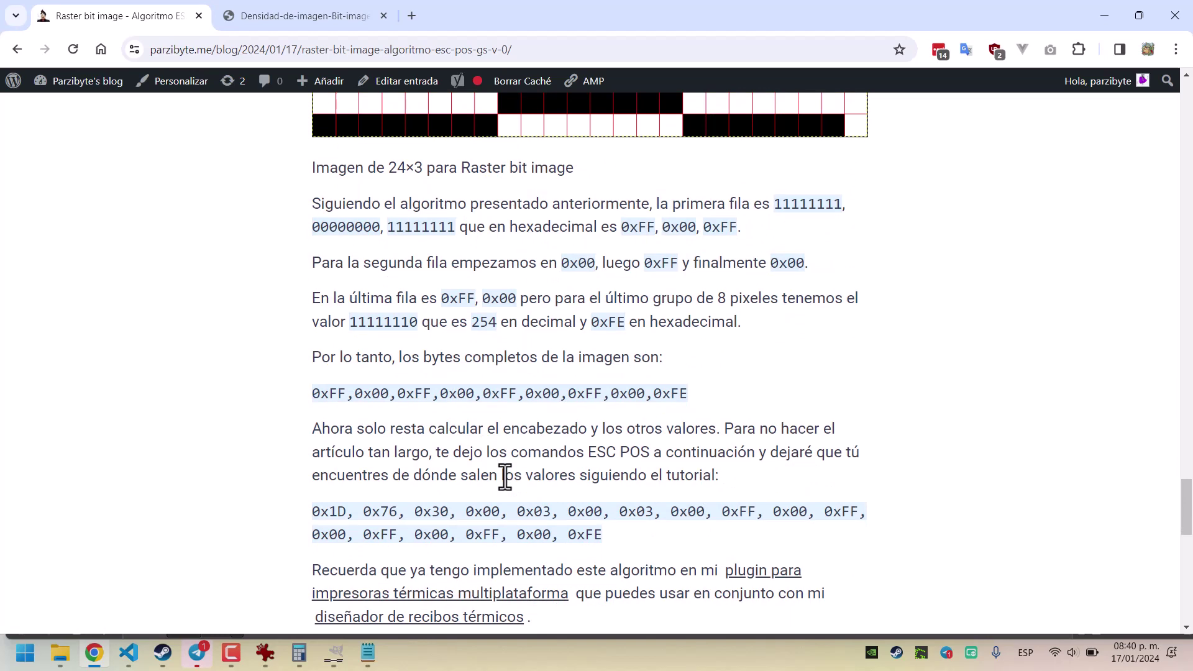
# Highlight the 24×3 command's opening bytes 0x1D, 0x76, 0x30 and 0x00 one after another.
pyautogui.doubleClick(329, 511)
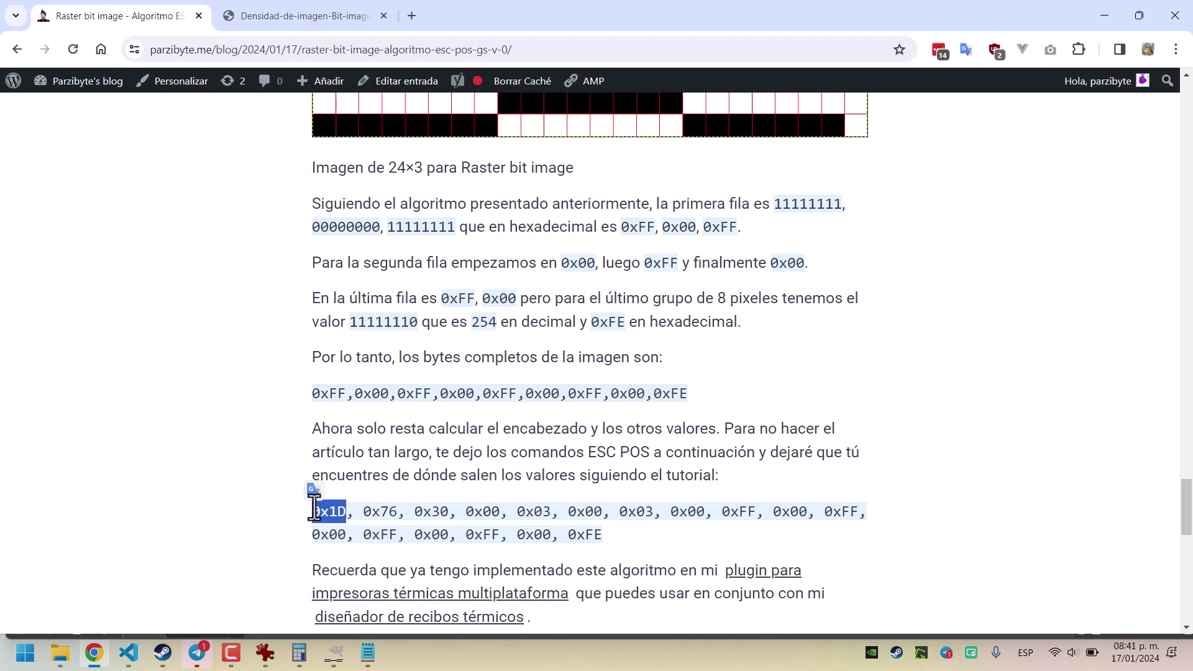
pyautogui.doubleClick(381, 511)
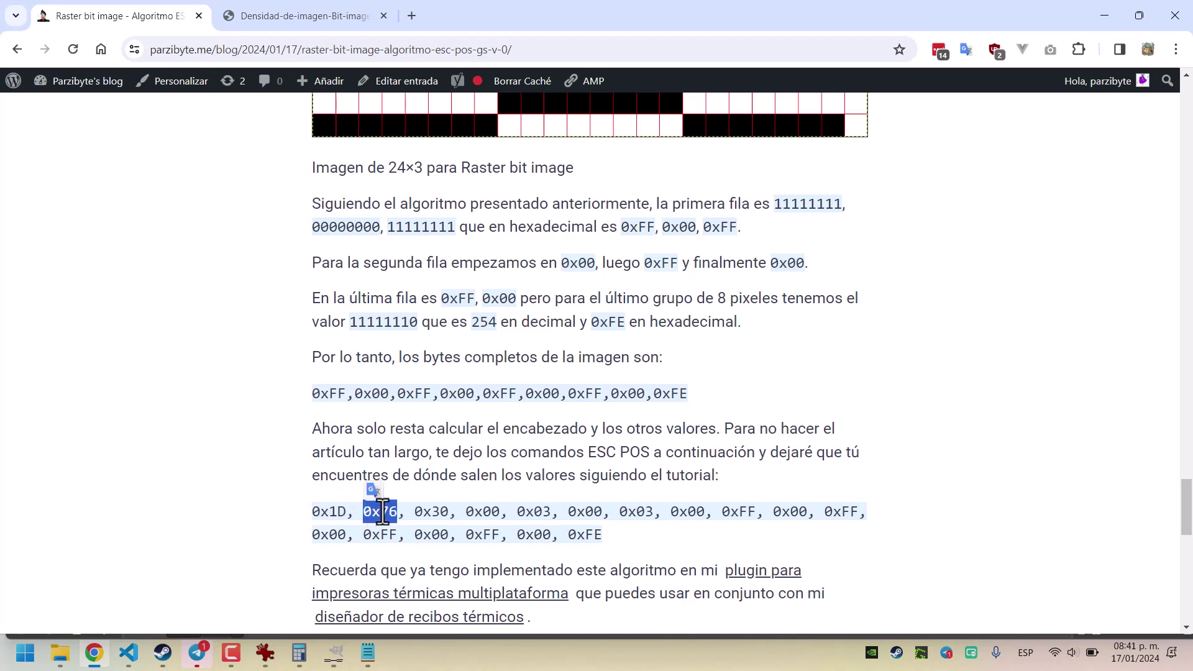
pyautogui.doubleClick(429, 511)
pyautogui.doubleClick(473, 512)
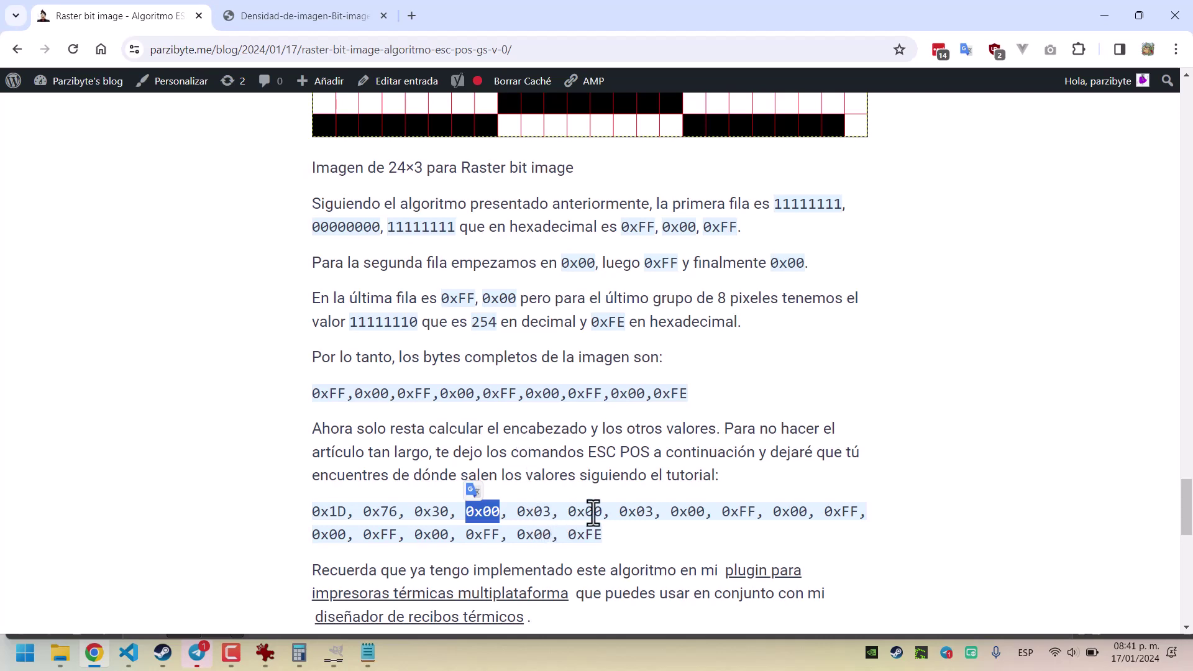
# Highlight the 24×3 command's width bytes 0x03, 0x00 and height bytes 0x03, 0x00, singly and as pairs.
pyautogui.doubleClick(534, 512)
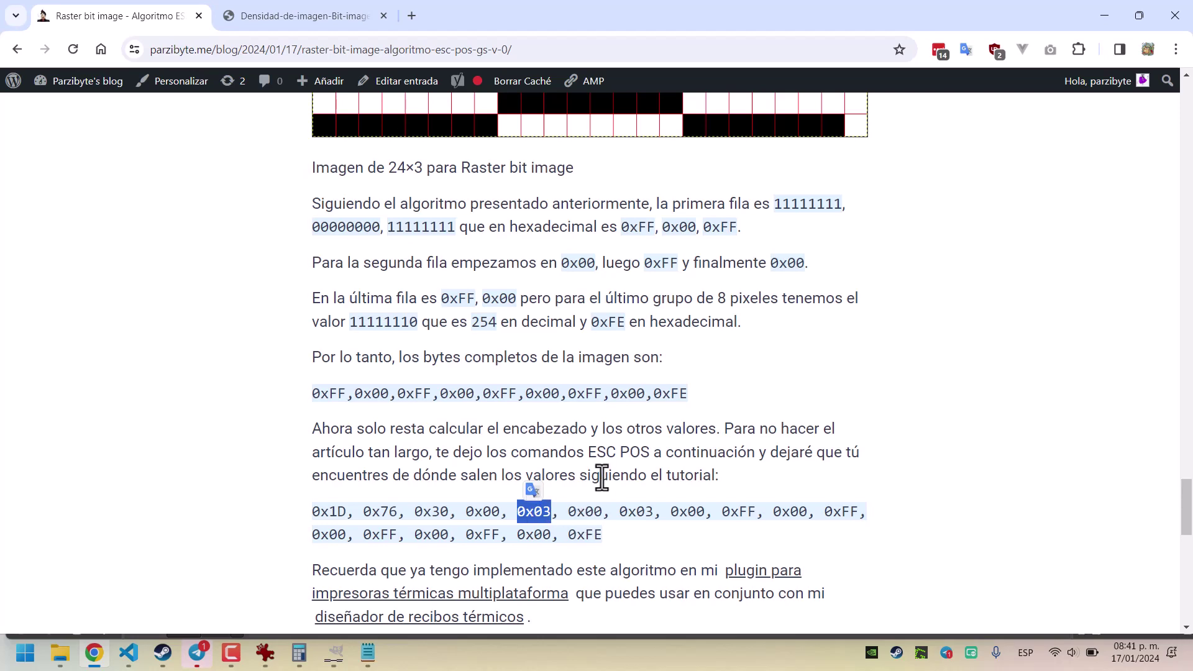
pyautogui.doubleClick(577, 516)
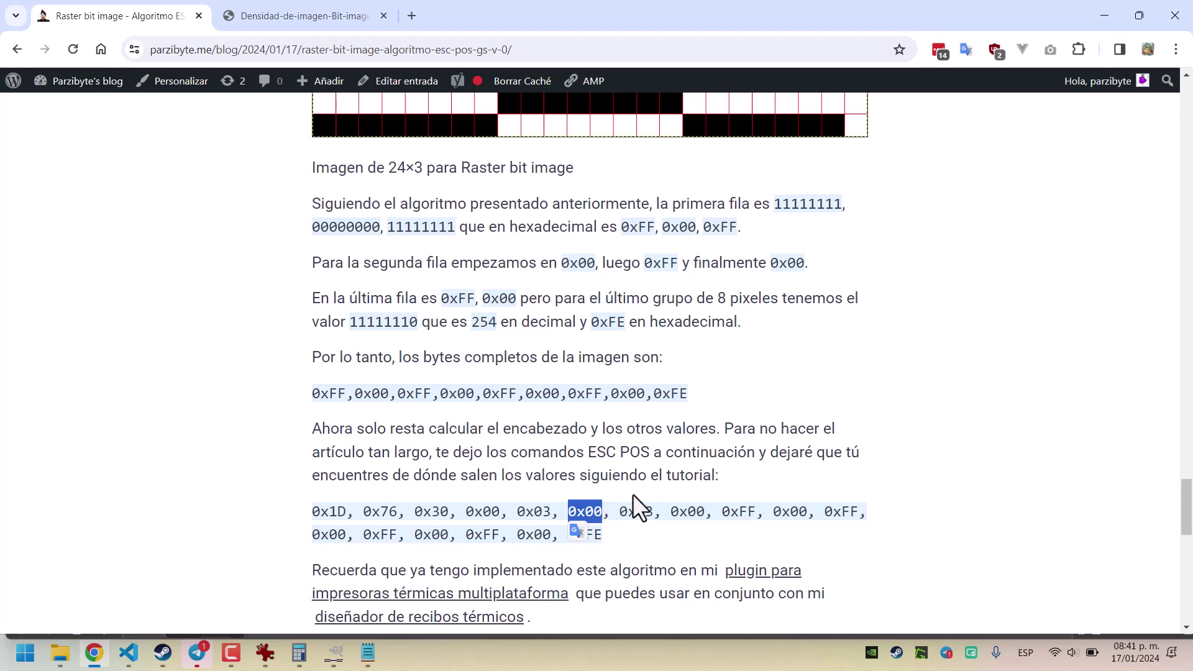
pyautogui.doubleClick(629, 511)
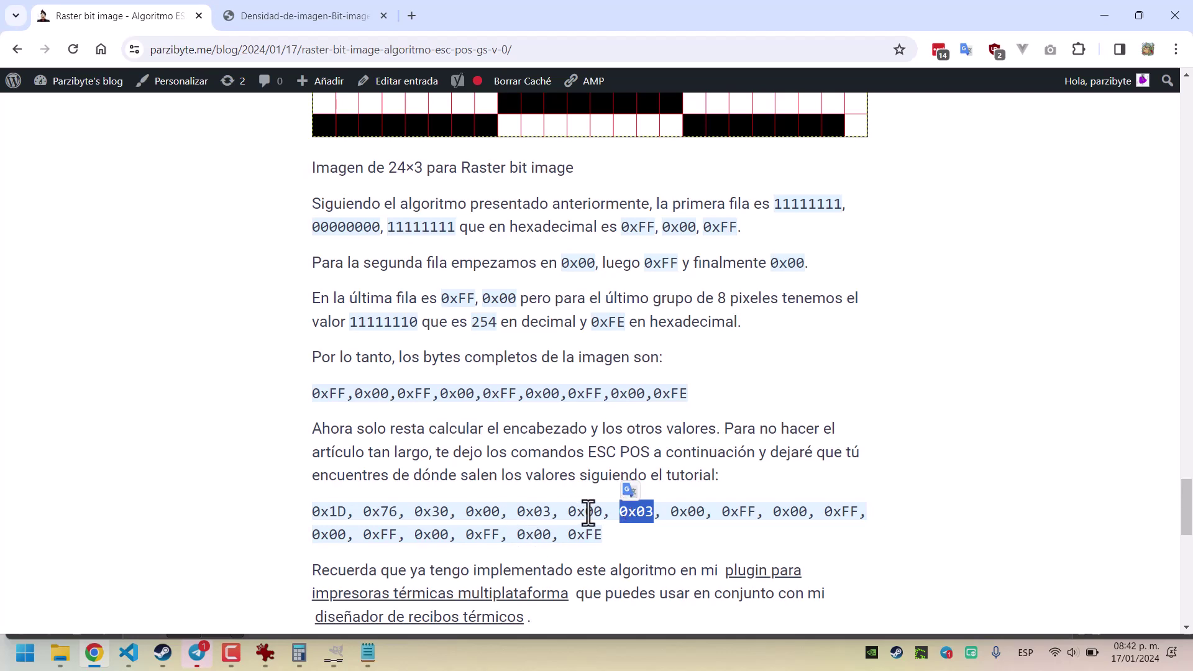
pyautogui.moveTo(516, 511); pyautogui.dragTo(602, 510)
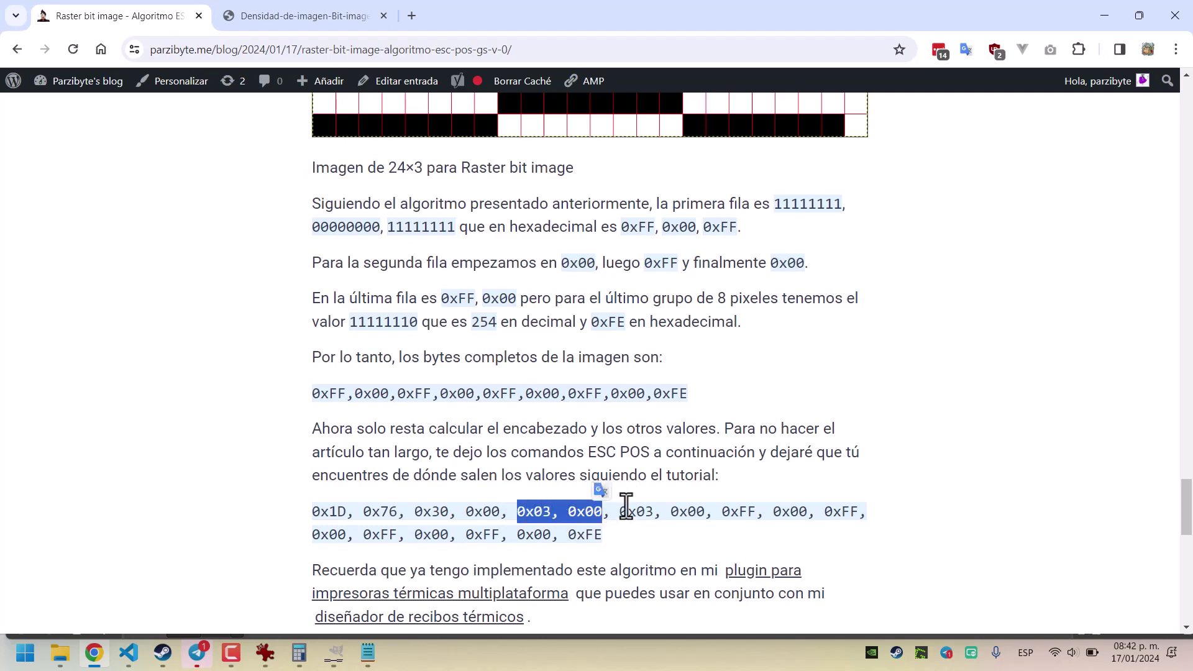
pyautogui.moveTo(620, 511); pyautogui.dragTo(703, 511)
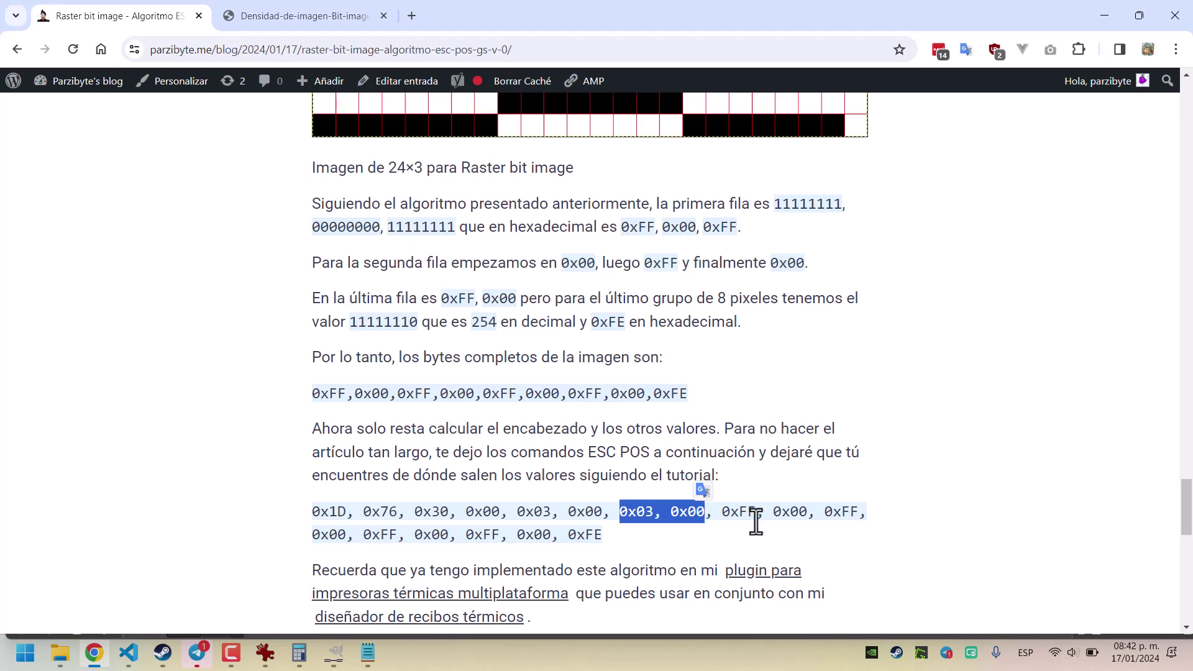
# Point out where the image data starts in the 24×3 command and compare it with the image and its byte list.
pyautogui.click(739, 505)
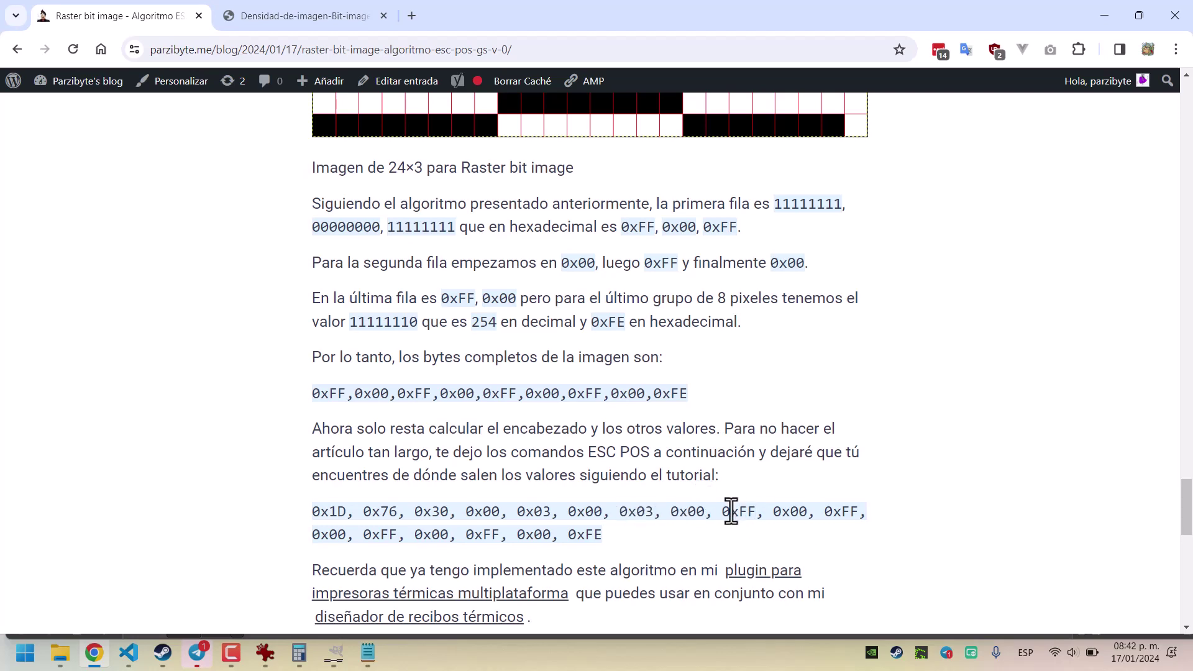
pyautogui.moveTo(749, 512); pyautogui.dragTo(690, 400)
pyautogui.click(690, 401)
pyautogui.scroll(3, 690, 400)
pyautogui.scroll(-1, 690, 401)
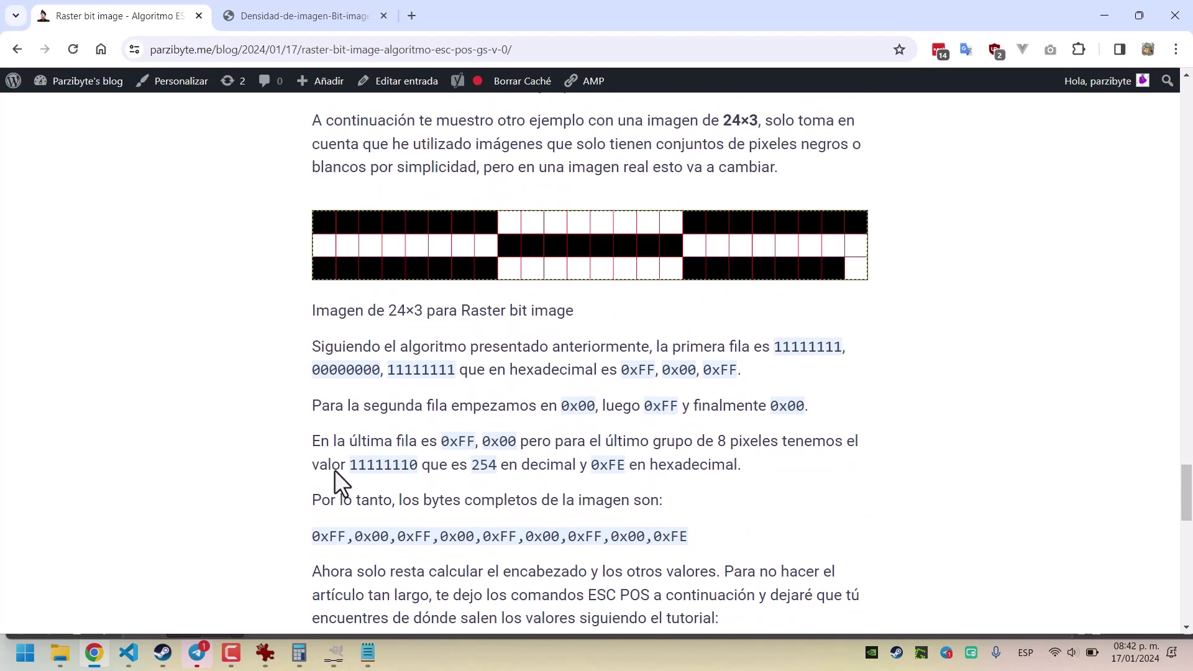
# Switch to the raster-bit-image project in Visual Studio Code and clear the terminal with cls.
pyautogui.click(132, 652)
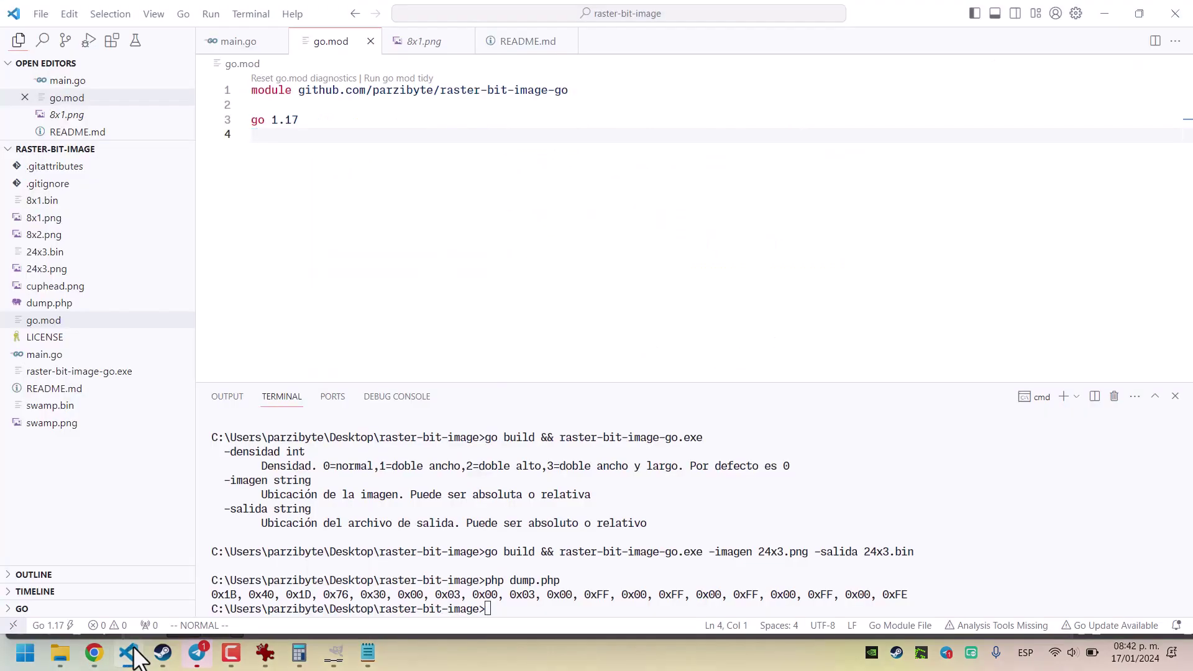
pyautogui.click(521, 569)
pyautogui.write('c')
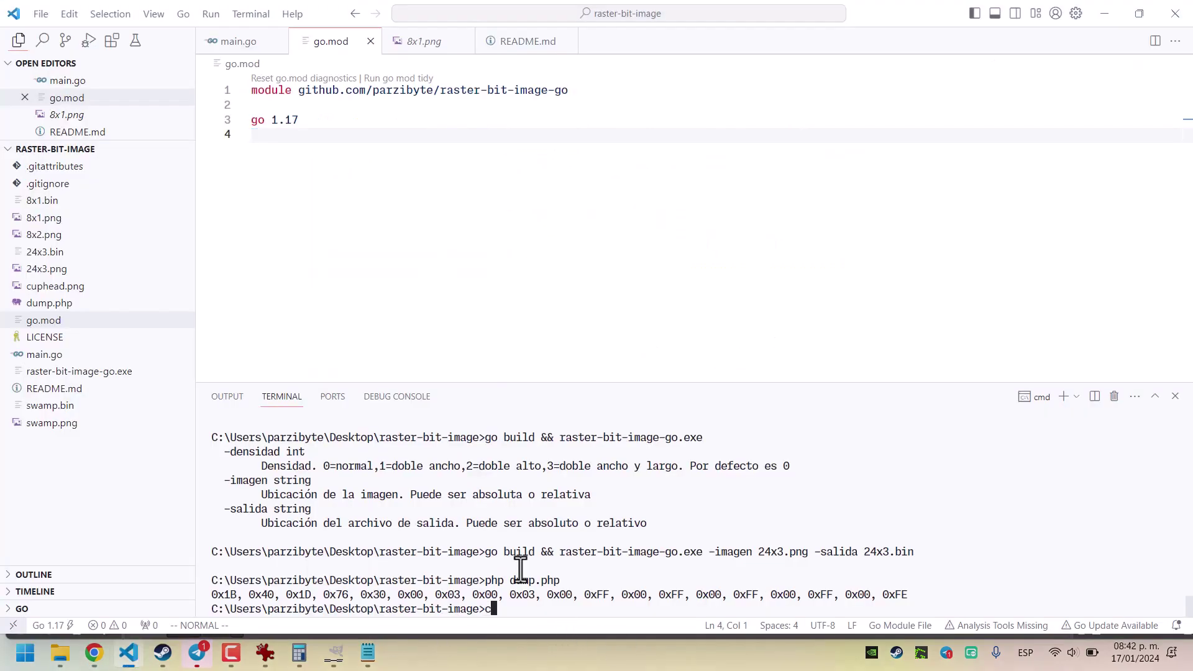
pyautogui.write('ls')
pyautogui.press('Return')
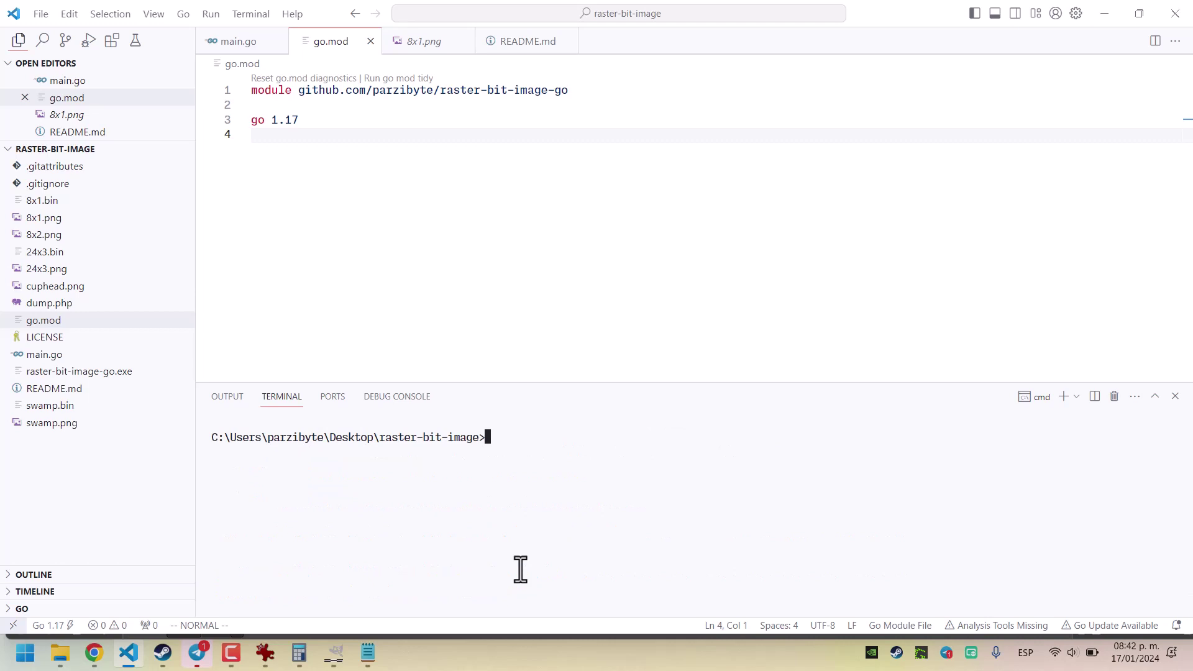
# Run raster-bit-image-go.exe -imagen 24x3.png -salida 24x3.bin in the terminal to convert the image.
pyautogui.write('g')
pyautogui.press('BackSpace')
pyautogui.write('raster')
pyautogui.press('Tab')
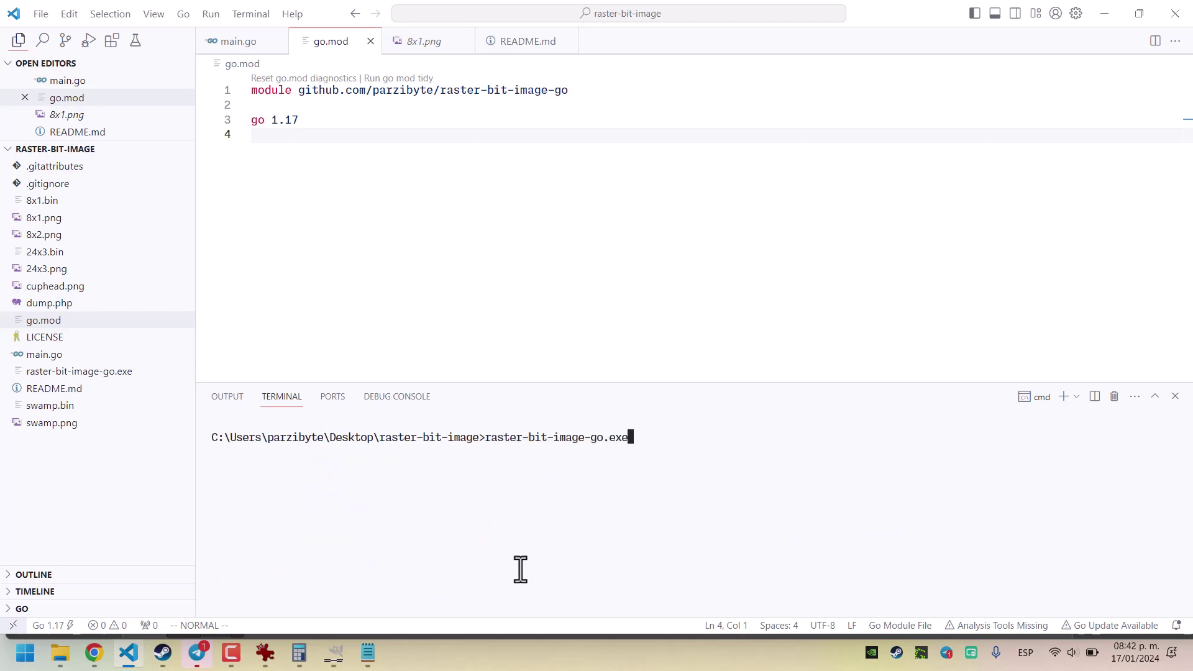
pyautogui.write('-')
pyautogui.write('imagen ')
pyautogui.write('24x3.bin')
pyautogui.press('BackSpace')
pyautogui.press('BackSpace')
pyautogui.press('BackSpace')
pyautogui.write('png ')
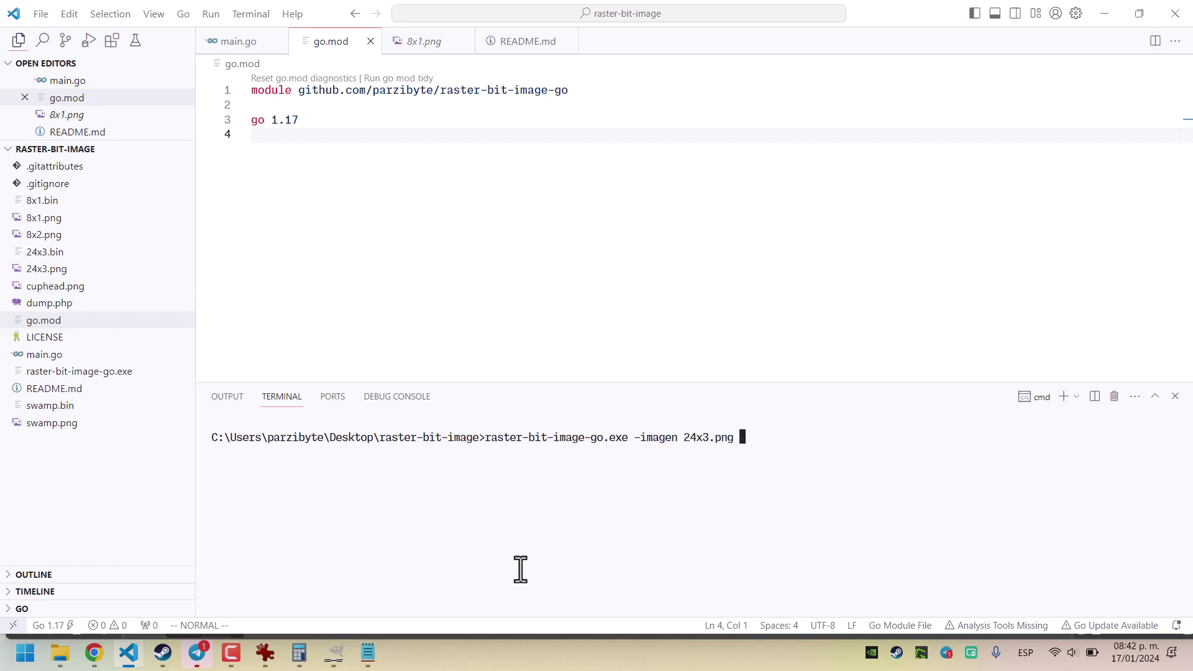
pyautogui.write('-salida 24x3.bin')
pyautogui.press('Return')
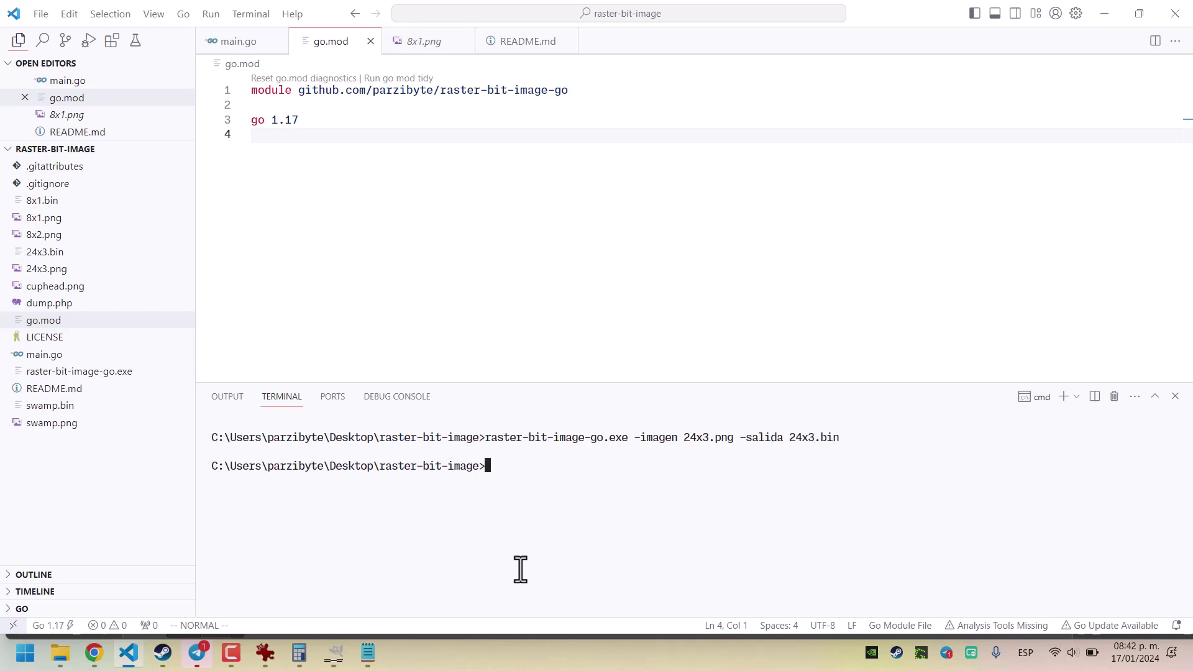
# Delete 24x3.bin from the project and rerun the previous conversion command to regenerate it.
pyautogui.click(75, 255)
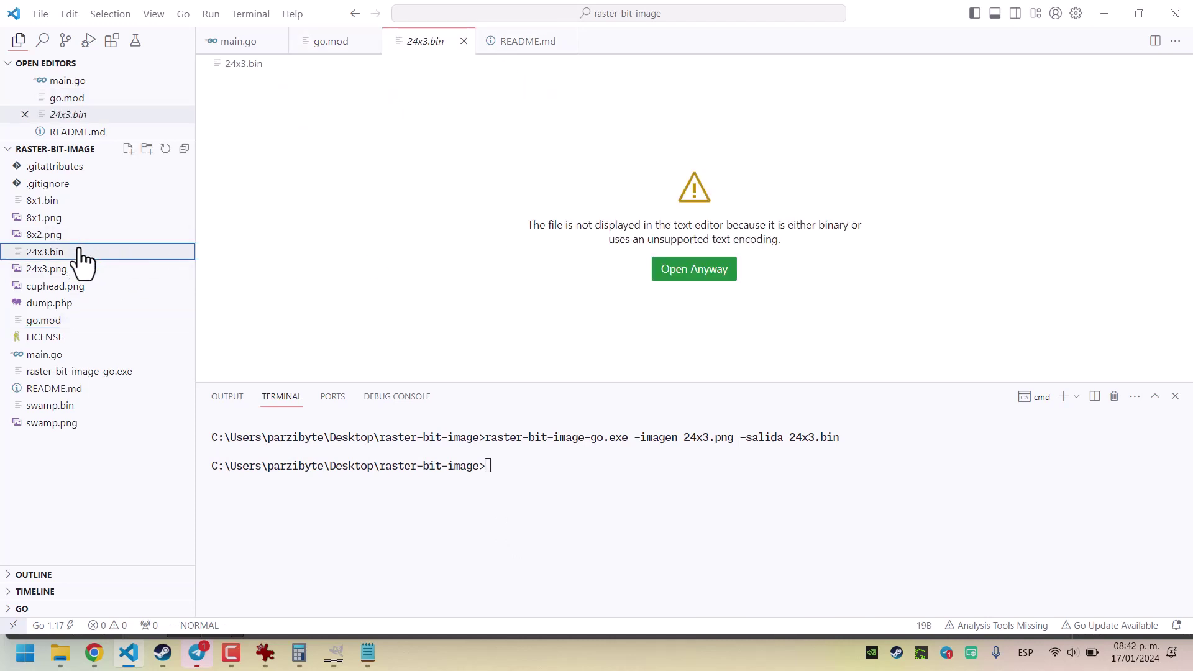
pyautogui.rightClick(80, 256)
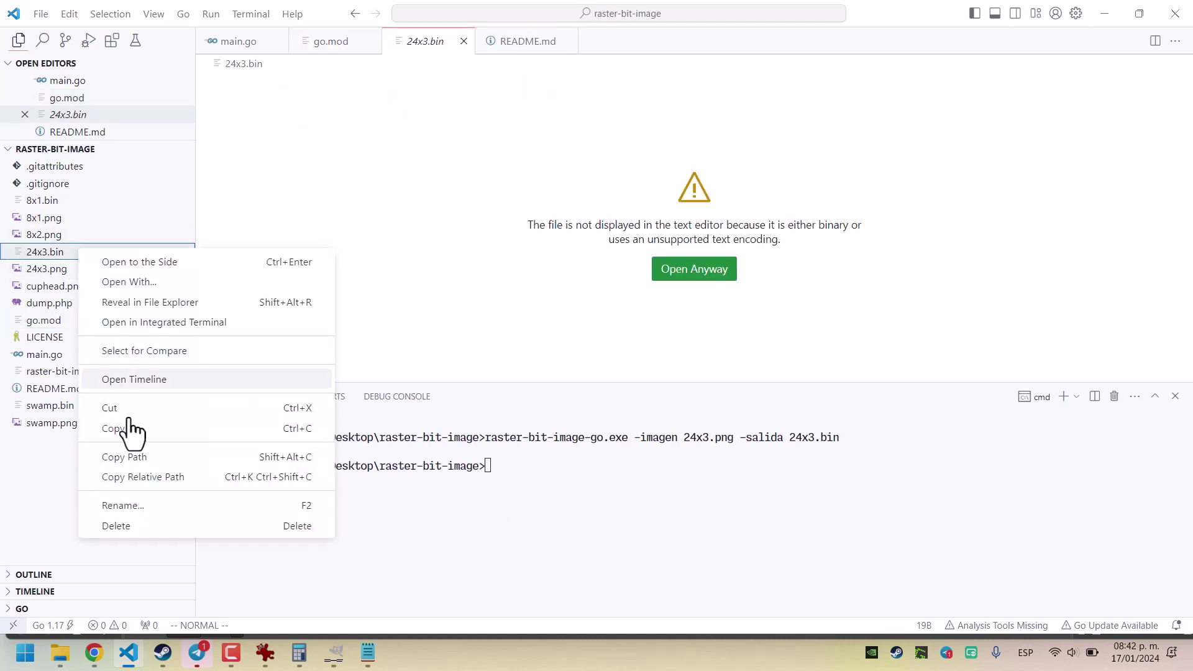
pyautogui.click(146, 528)
pyautogui.press('Up')
pyautogui.press('Return')
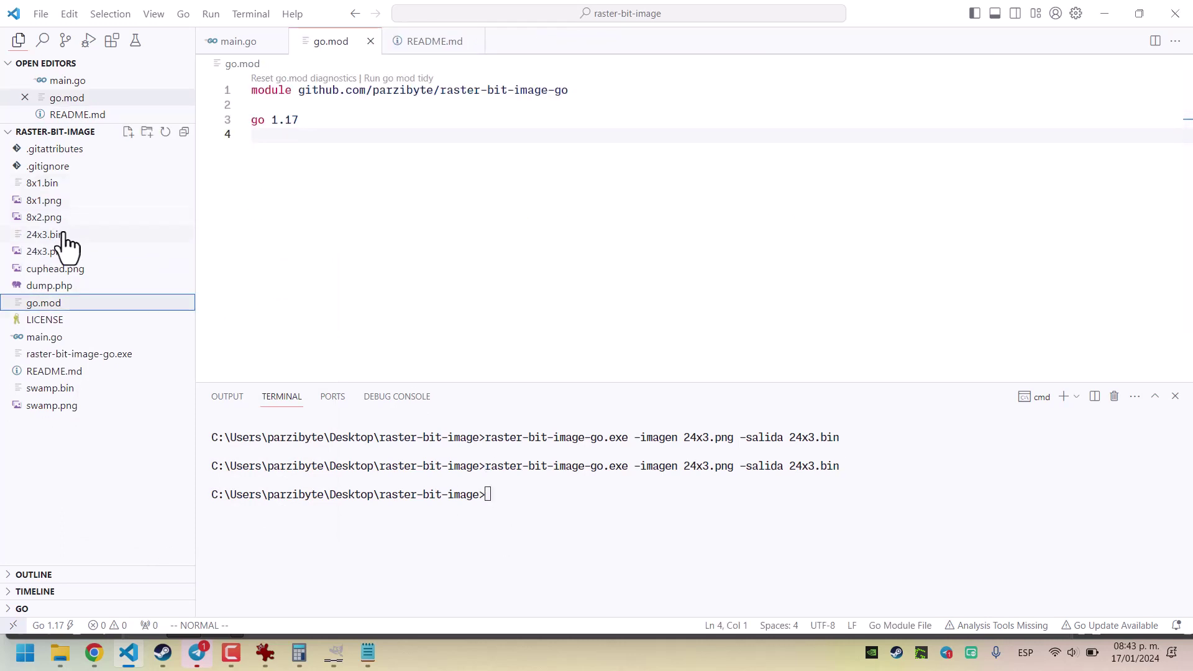
# Open the regenerated 24x3.bin file in the Hex Editor.
pyautogui.click(64, 235)
pyautogui.click(704, 277)
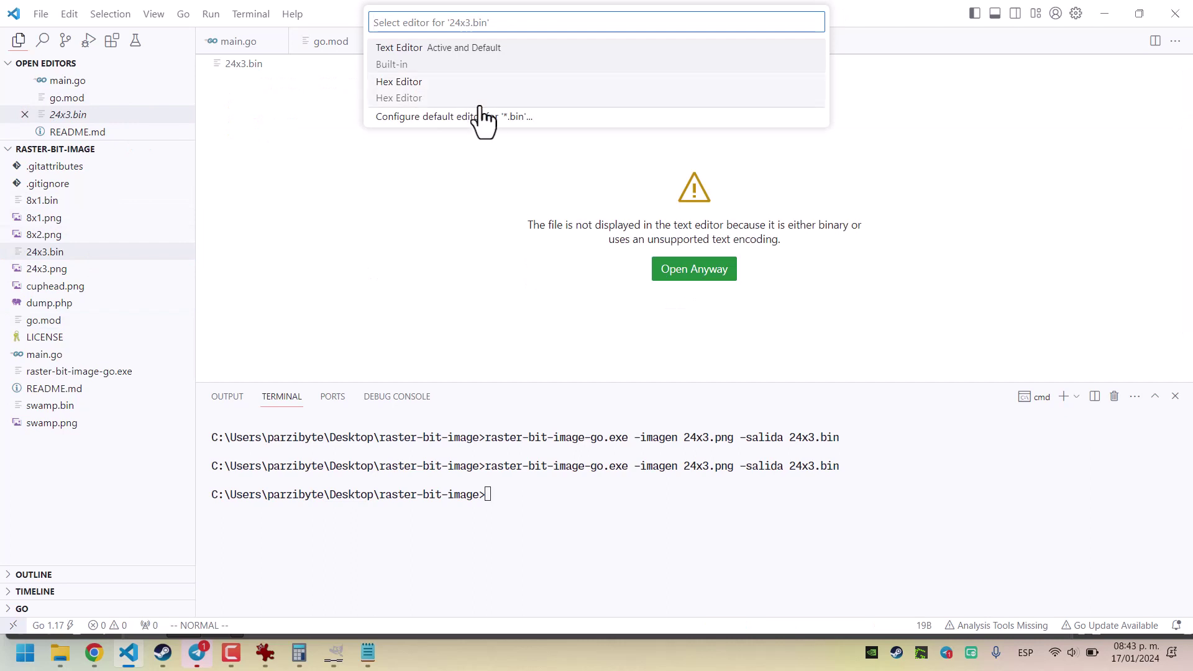
pyautogui.click(395, 90)
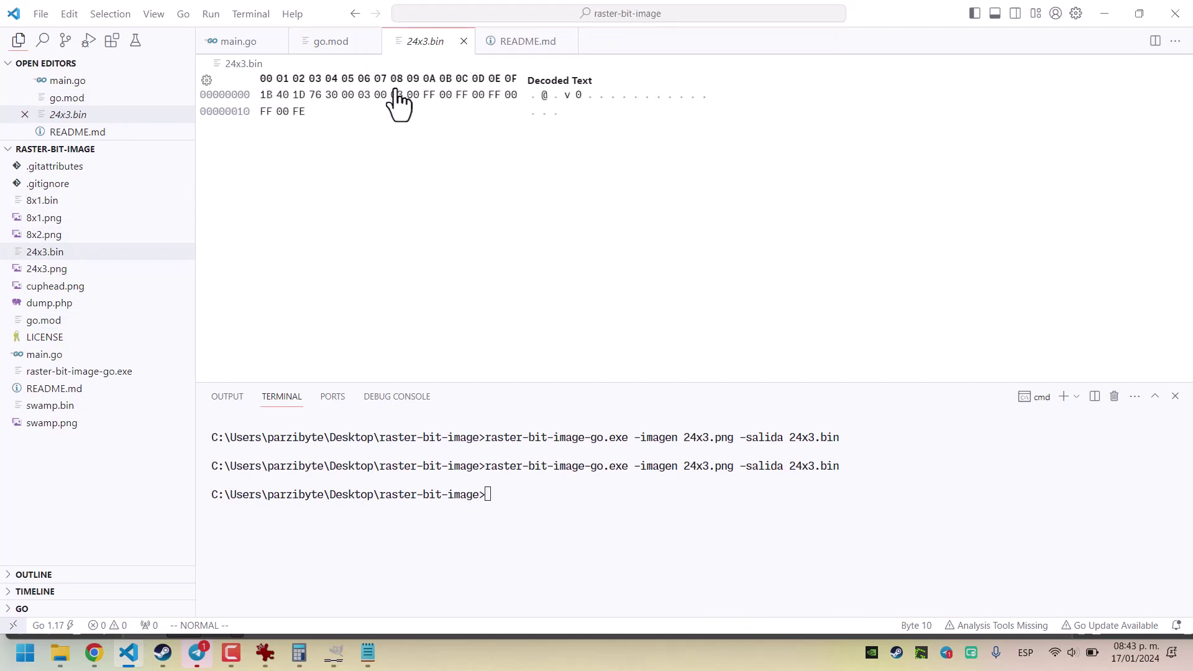
# Select the initial bytes 1B 40 of 24x3.bin and enlarge the interface for easier reading.
pyautogui.click(270, 94)
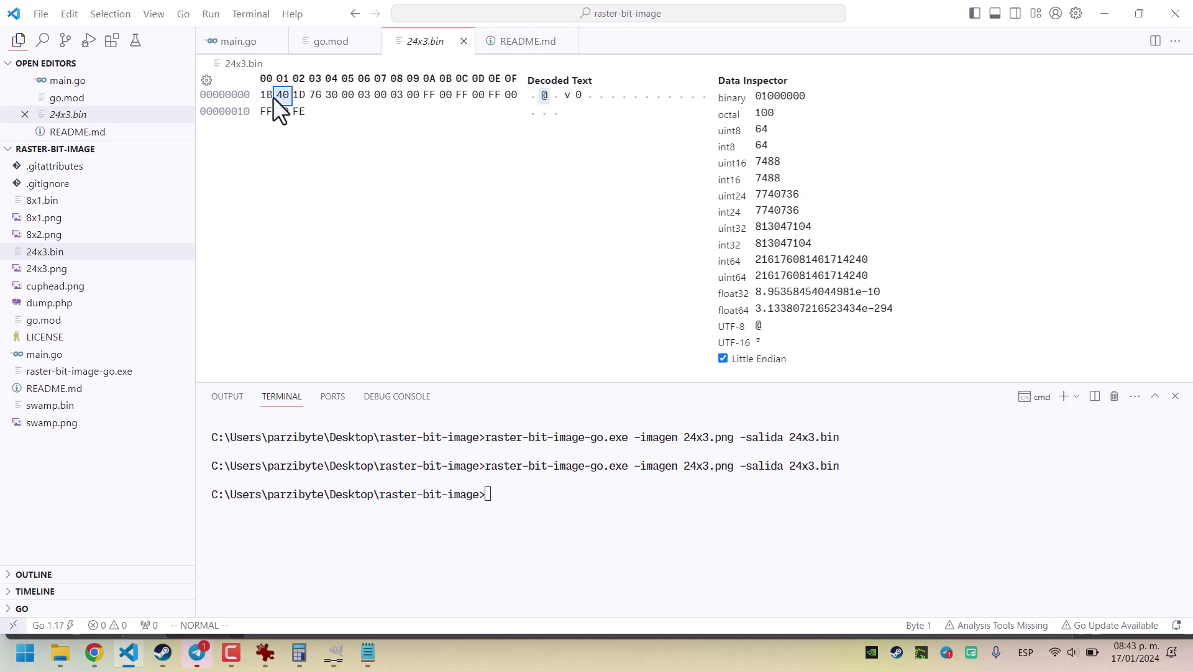
pyautogui.moveTo(266, 98); pyautogui.dragTo(283, 98)
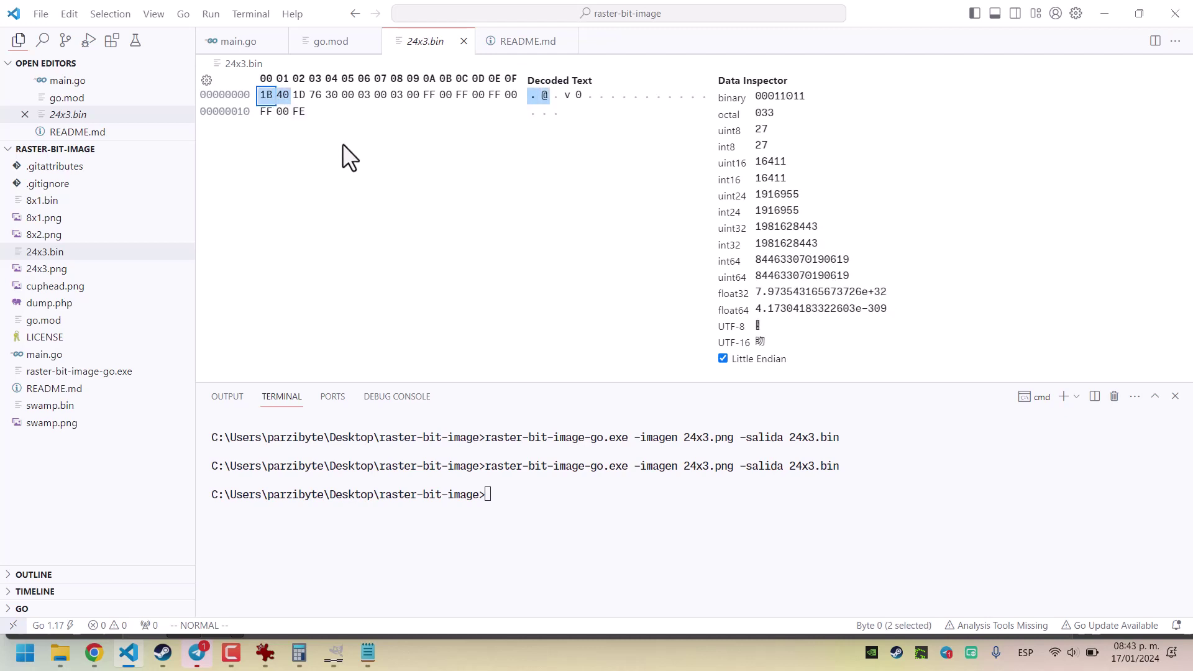
pyautogui.click(301, 99)
pyautogui.click(282, 98)
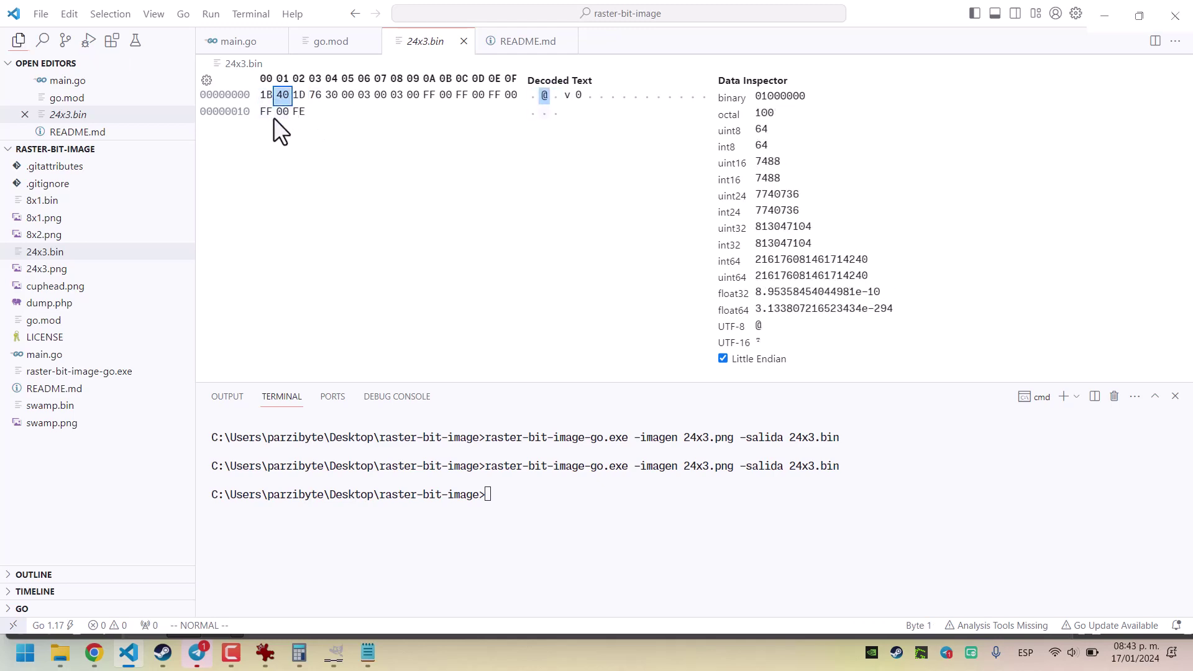
pyautogui.hotkey('ctrl', '+')
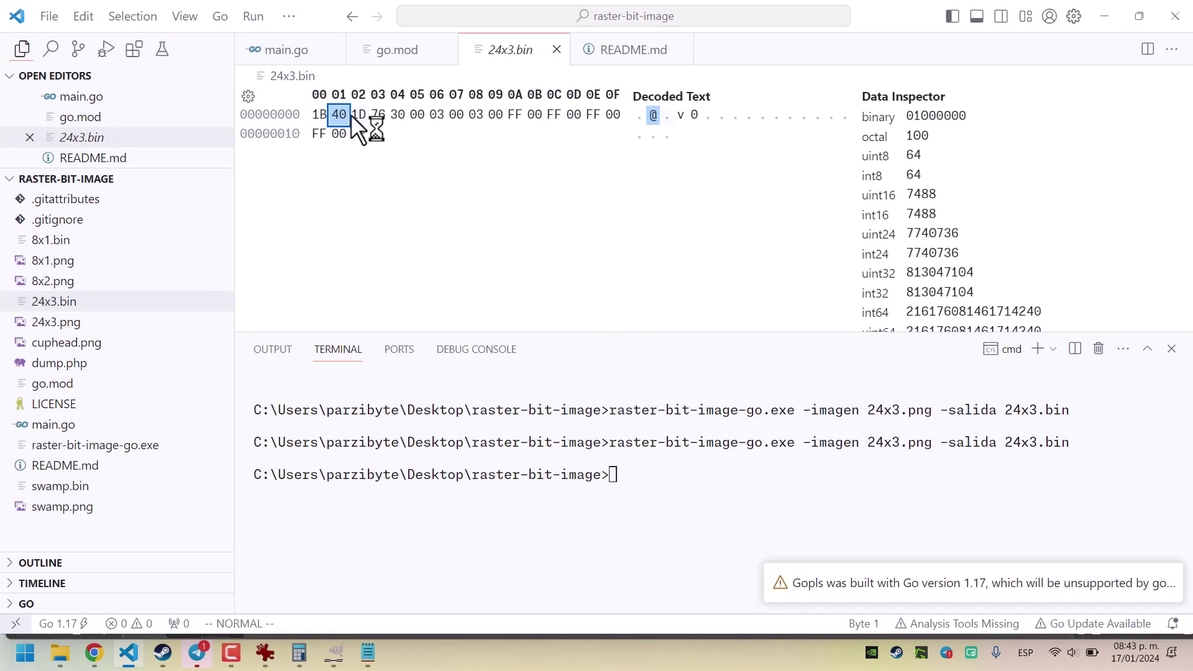
# Inspect the command bytes 1D, 76, 30 and the density byte 00 in 24x3.bin.
pyautogui.click(361, 114)
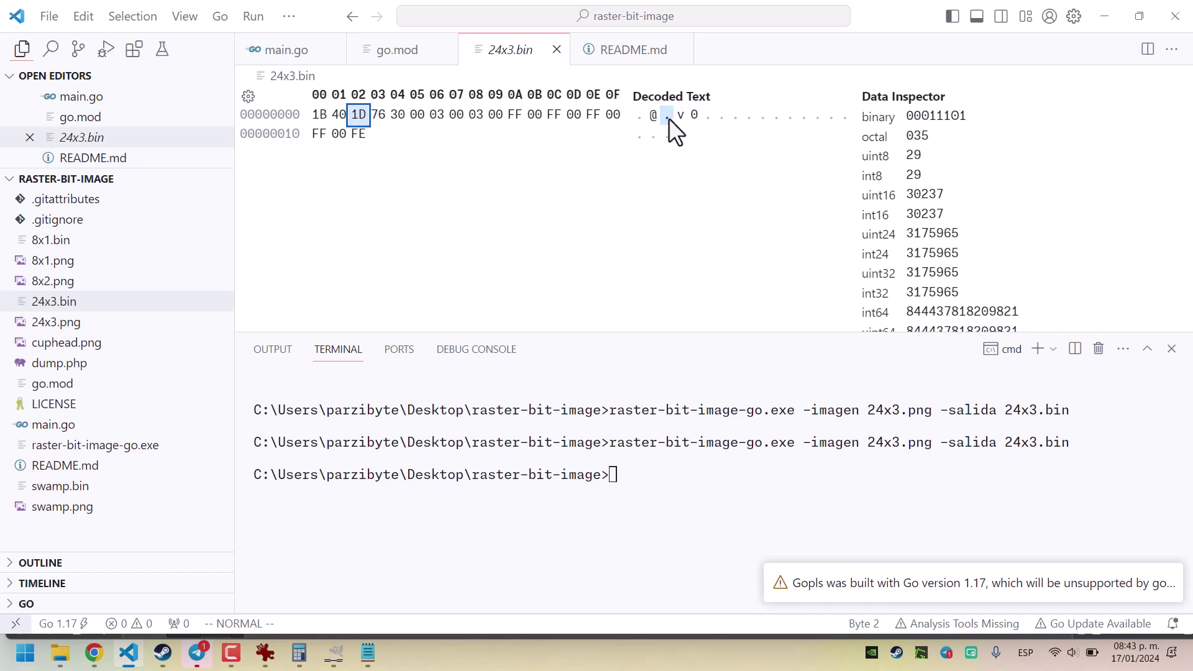
pyautogui.click(384, 117)
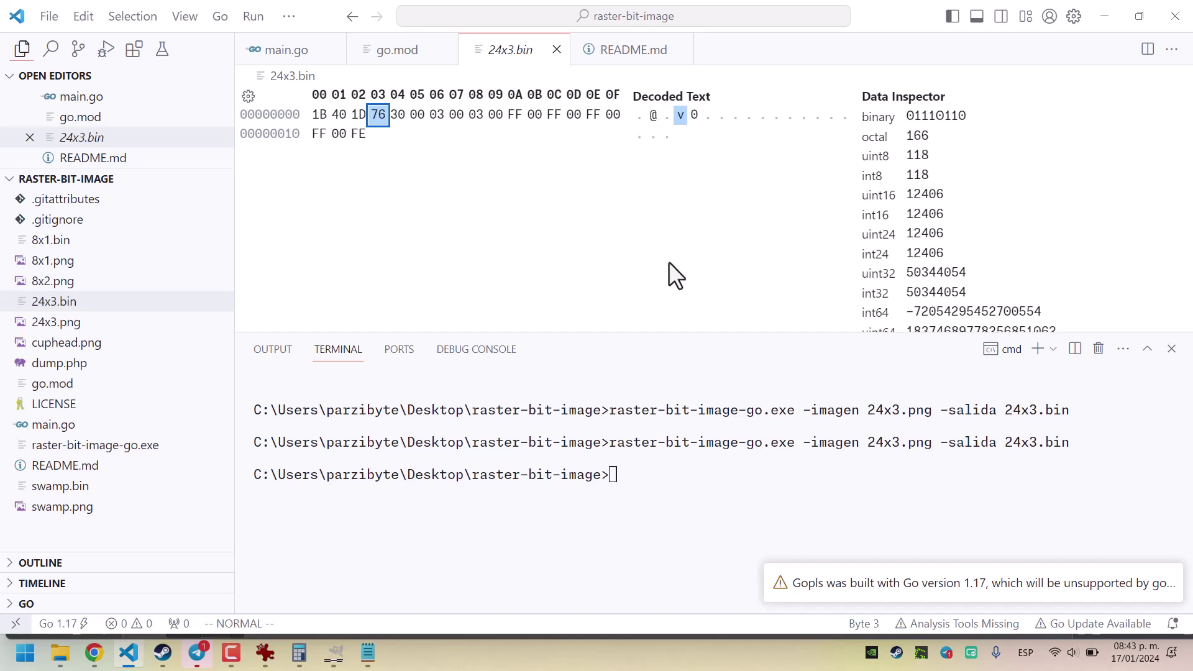
pyautogui.press('Right')
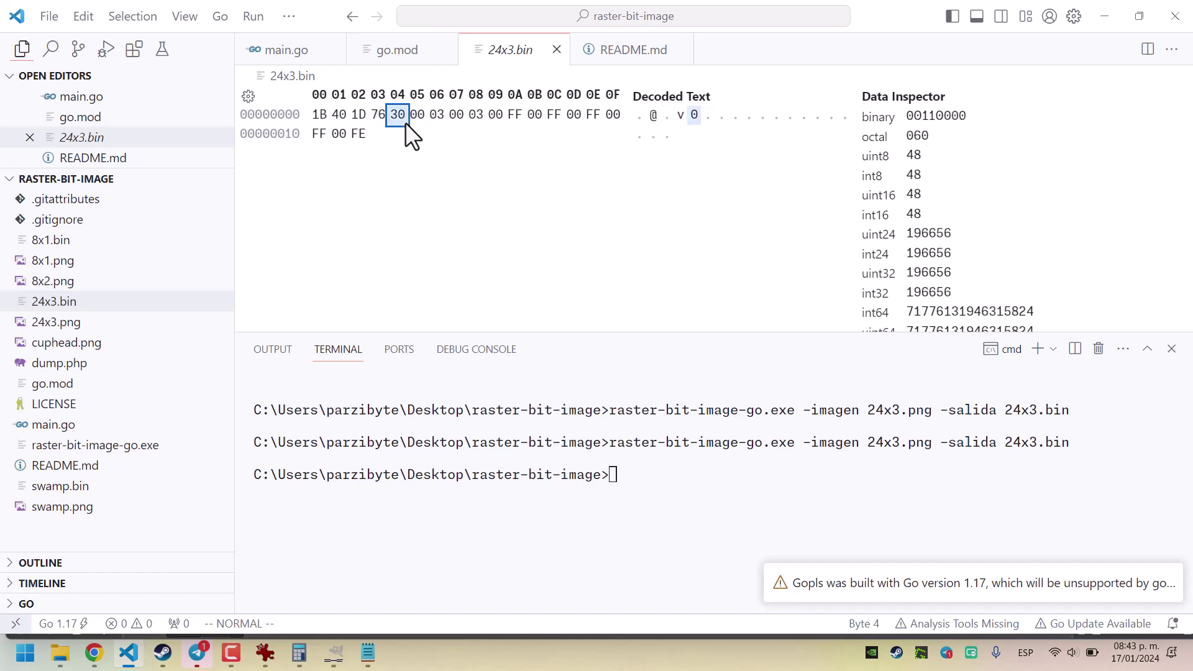
pyautogui.click(418, 115)
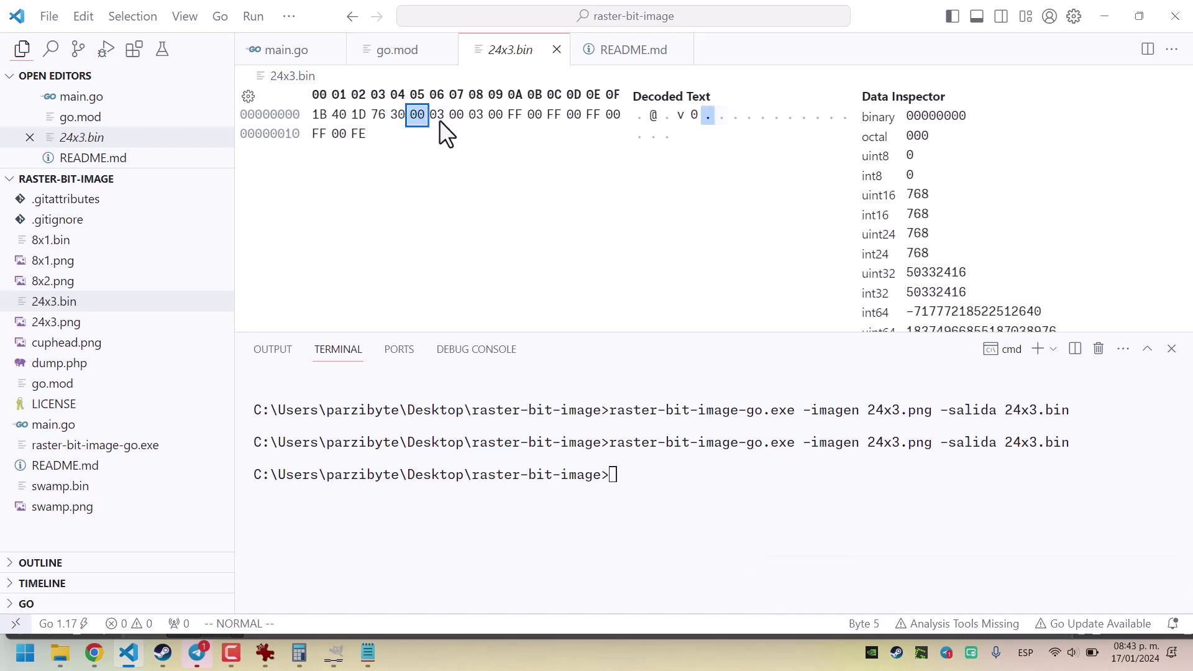
# Inspect the width bytes 03 00 and height bytes 03 00 that precede the image data in 24x3.bin.
pyautogui.click(439, 121)
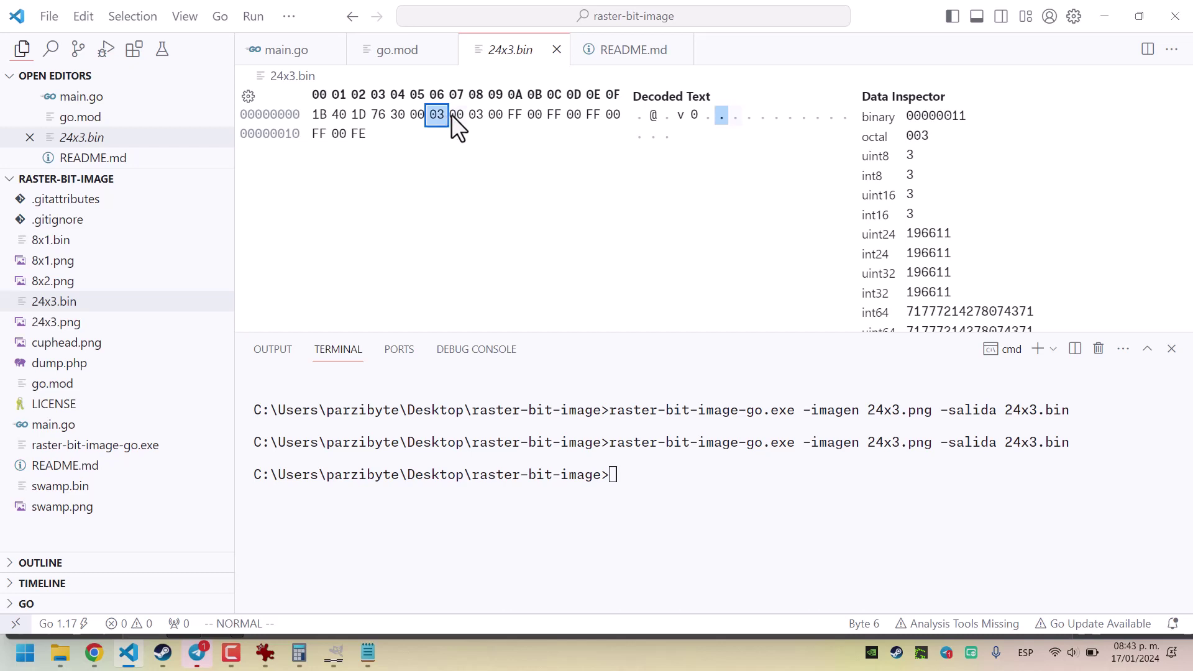
pyautogui.click(454, 116)
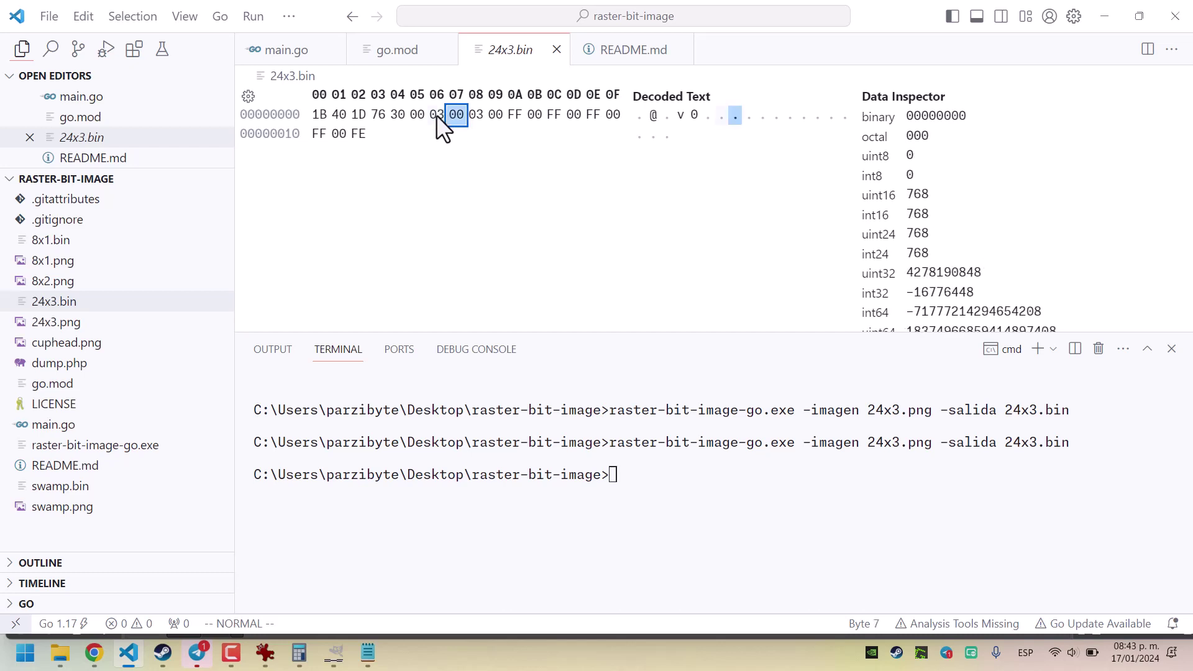
pyautogui.click(437, 115)
pyautogui.click(468, 116)
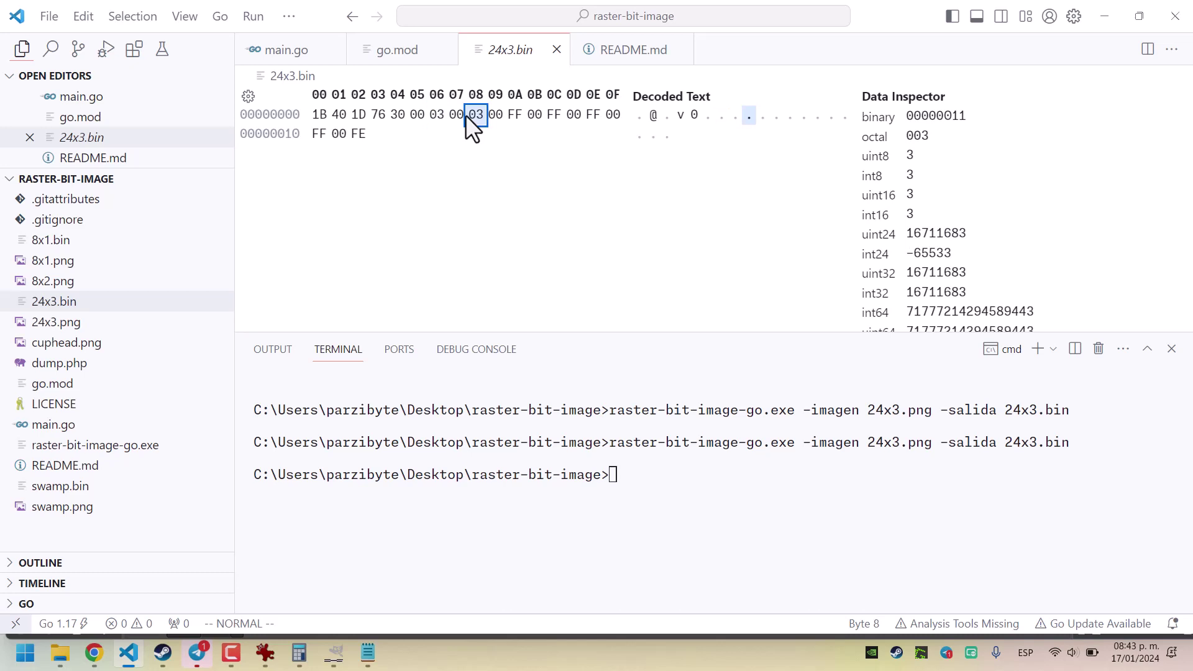
pyautogui.click(493, 115)
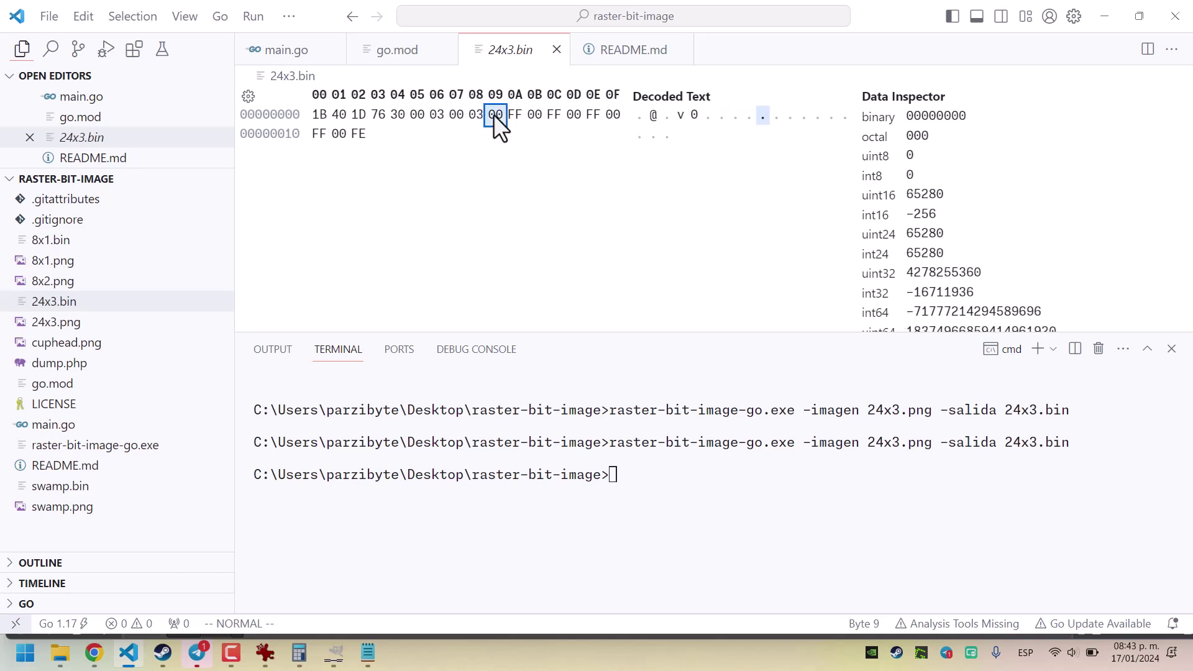
# Inspect the image data bytes of 24x3.bin, from the first FF after the header to the final byte.
pyautogui.click(515, 116)
pyautogui.click(535, 116)
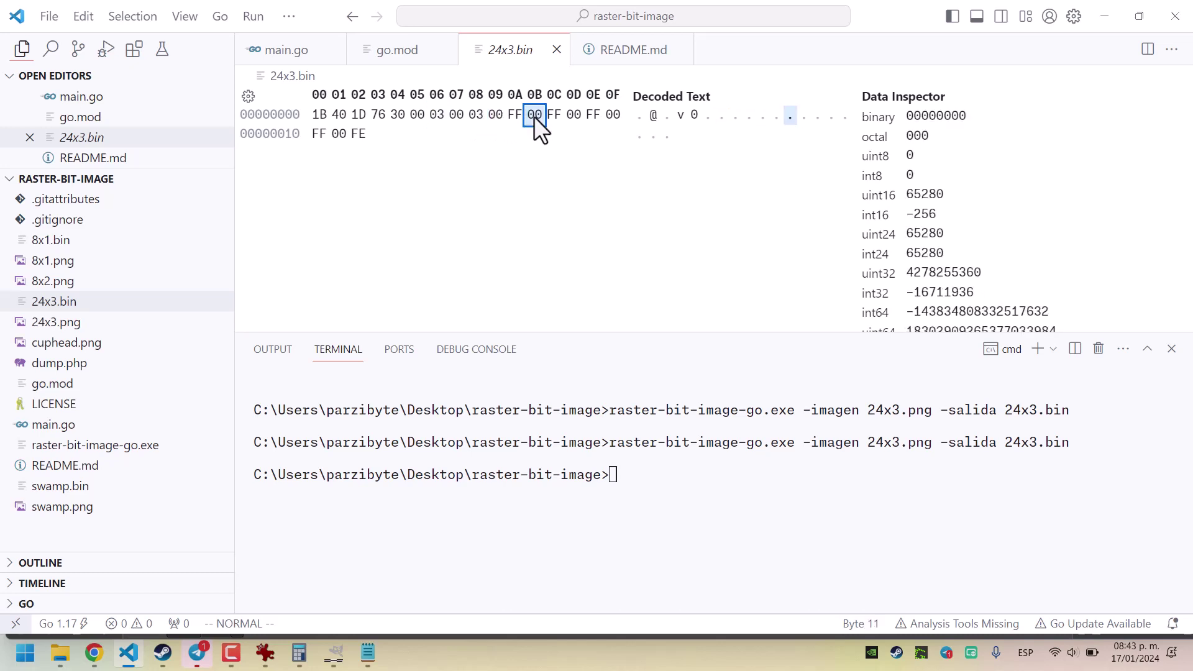
pyautogui.click(553, 117)
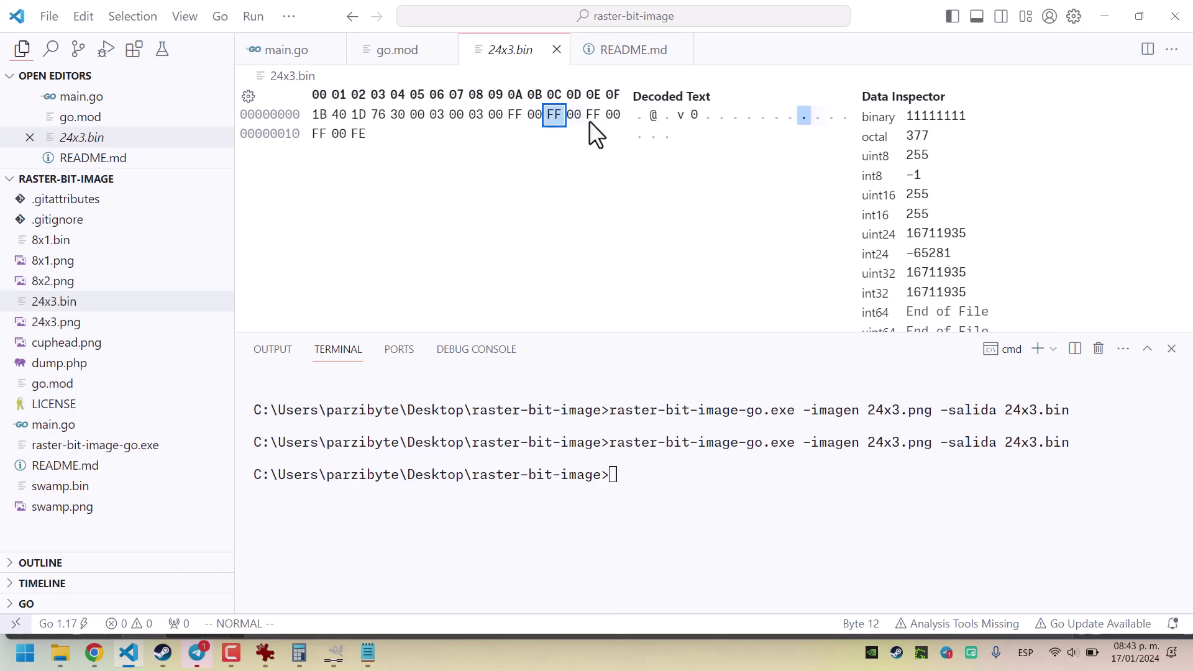
pyautogui.click(357, 135)
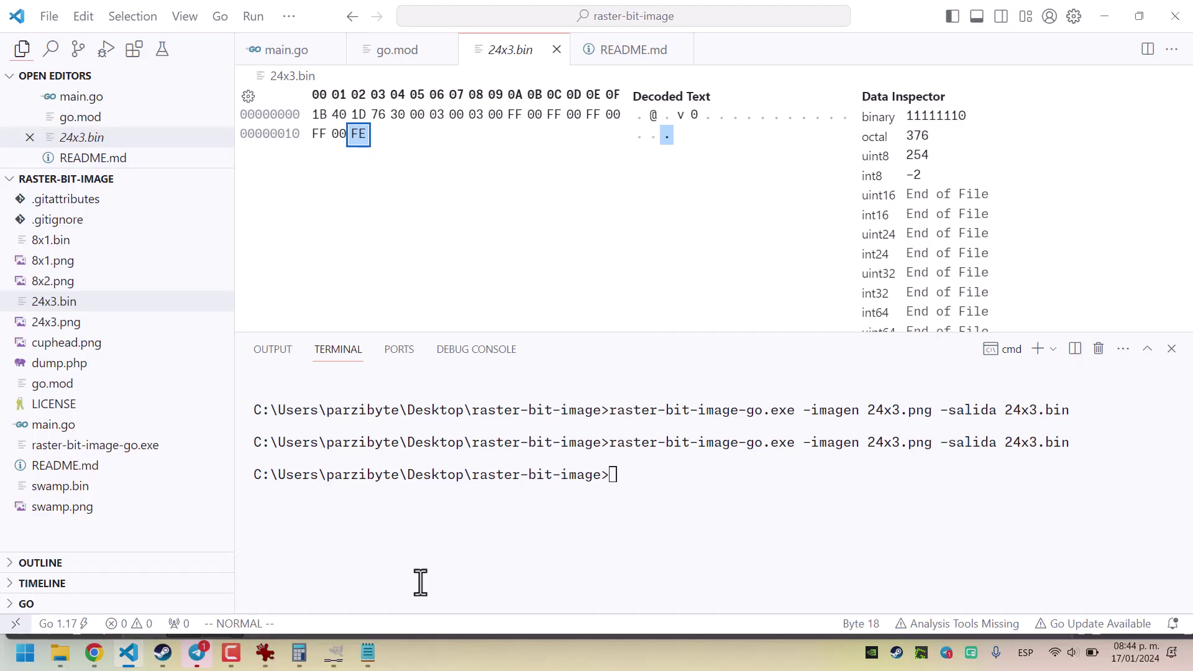
# Switch to GIMP, paint the last pixel of the third row black with a colour sampled from that row, and overwrite 24x3.png.
pyautogui.click(337, 653)
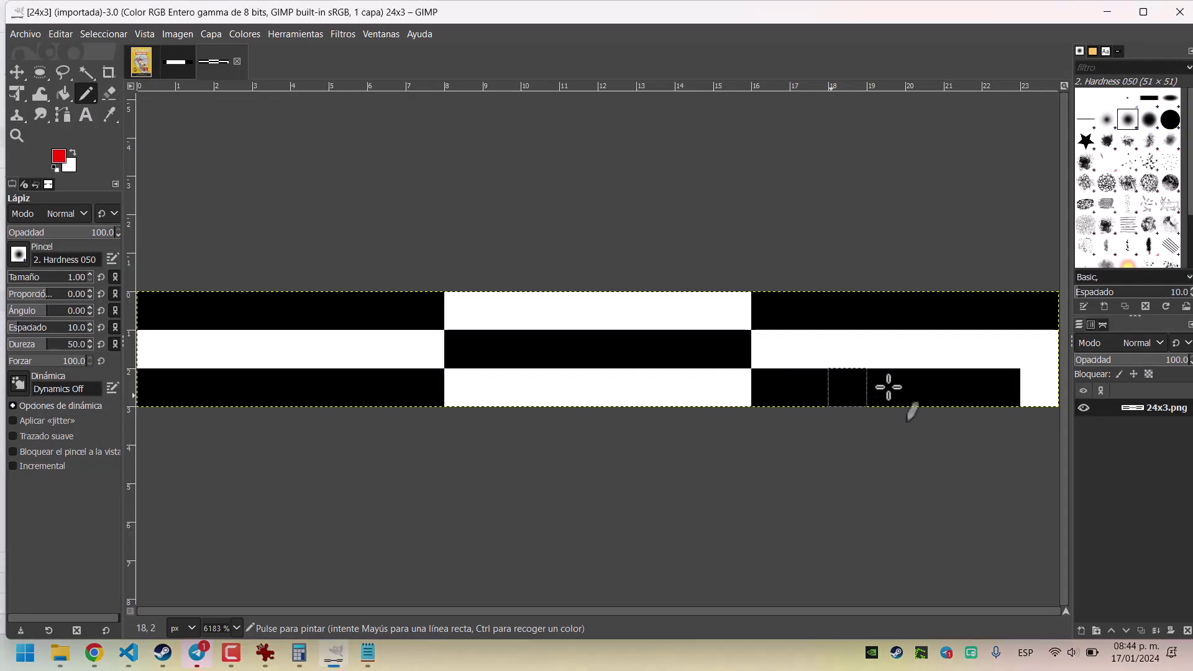
pyautogui.click(1032, 388)
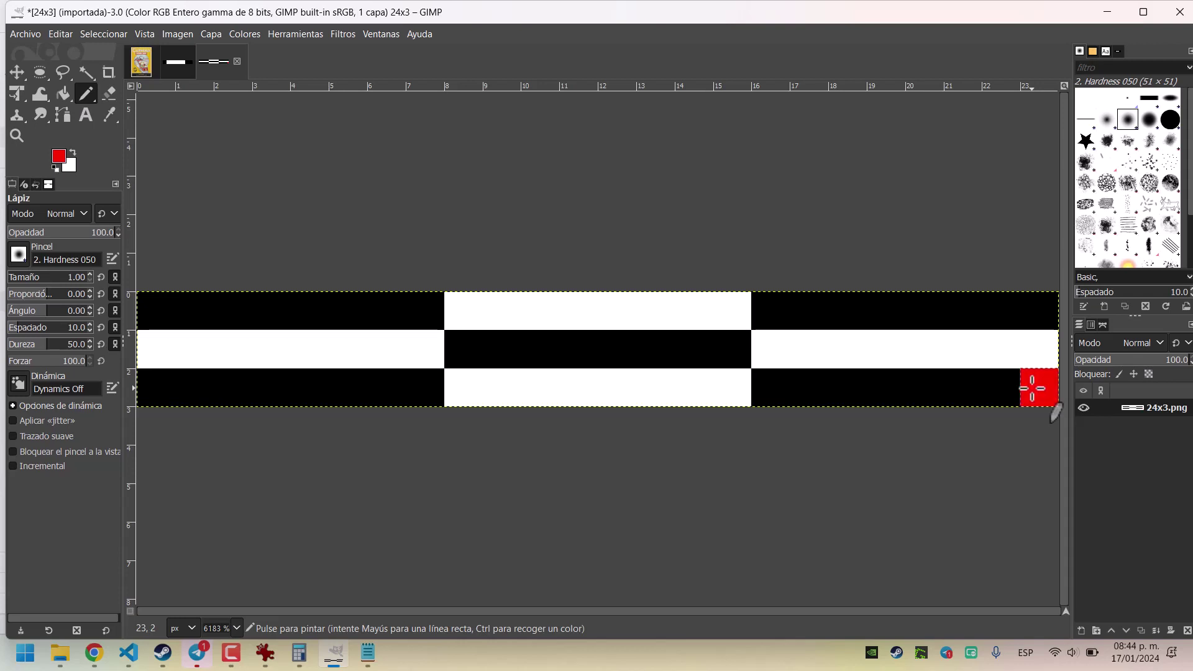
pyautogui.hotkey('ctrl', 'z')
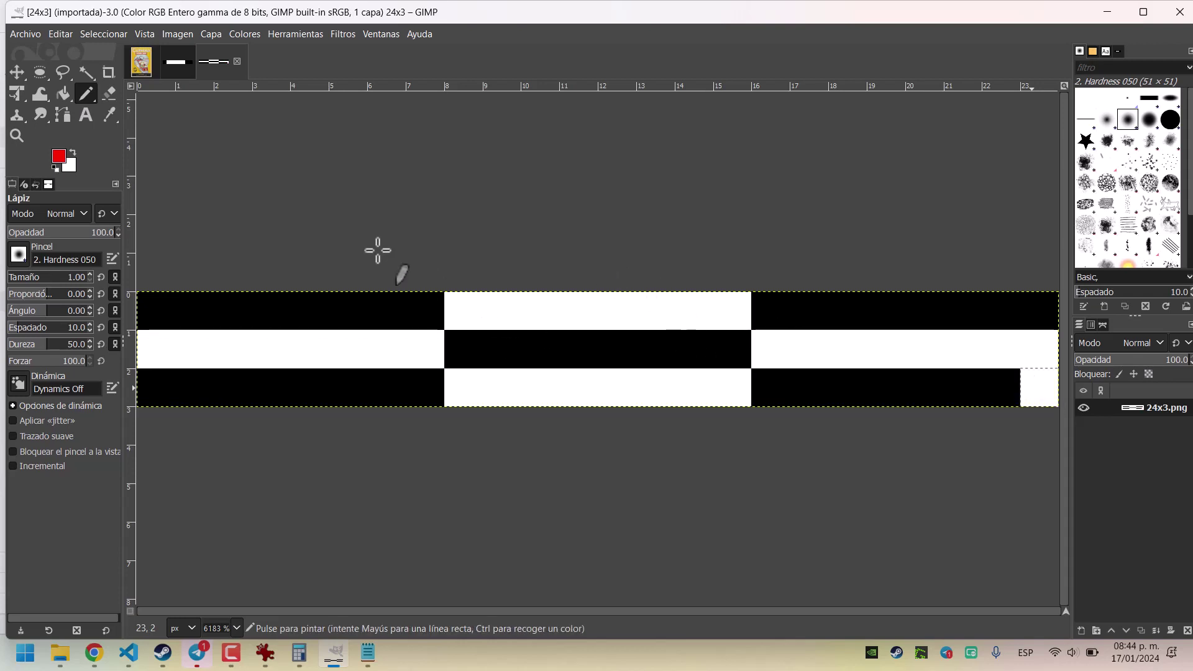
pyautogui.keyDown('ctrl'); pyautogui.click(905, 391); pyautogui.keyUp('ctrl')
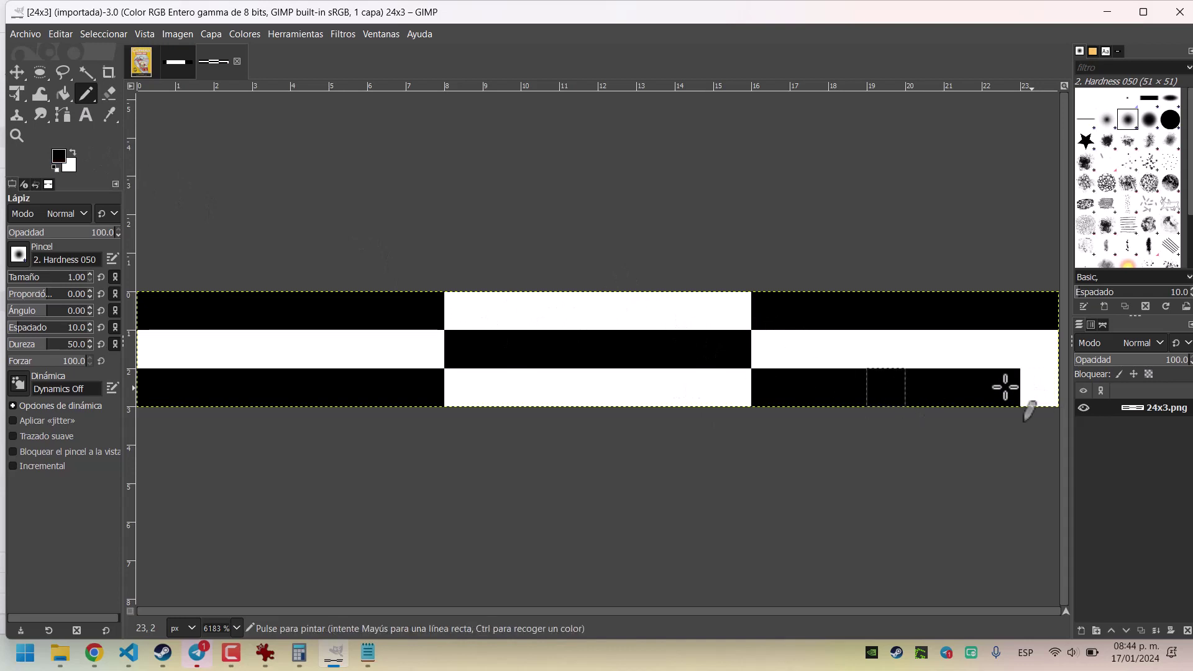
pyautogui.click(1045, 387)
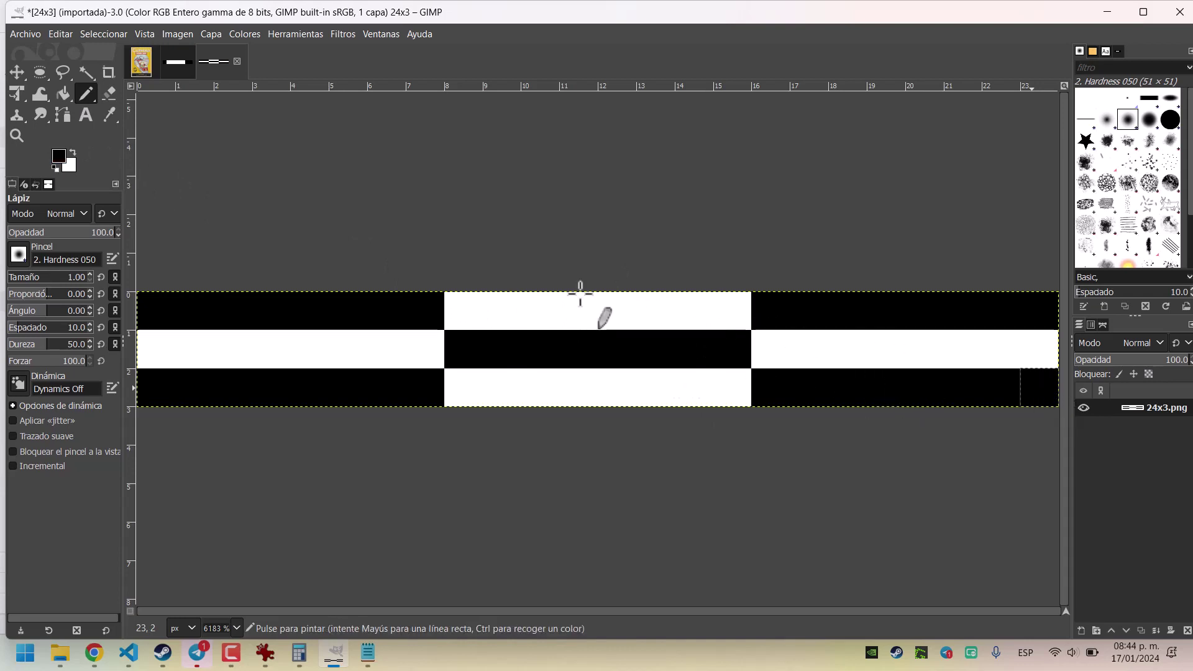
pyautogui.click(26, 33)
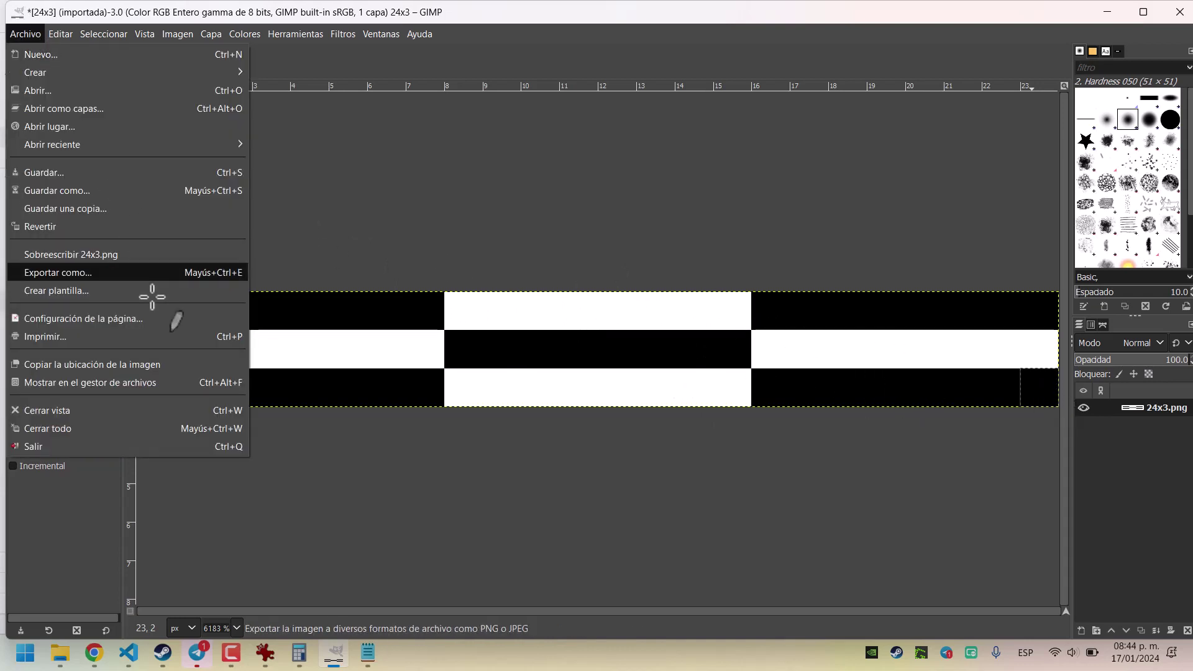
pyautogui.click(159, 255)
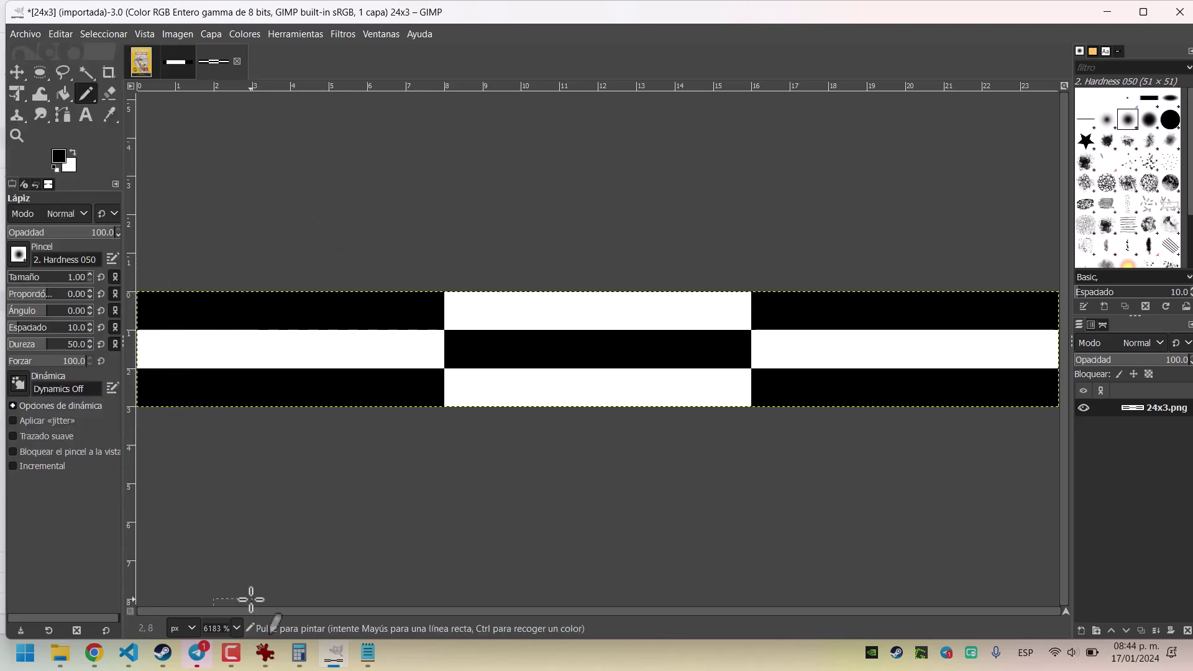
# Return to Visual Studio Code and rerun raster-bit-image-go.exe with -imagen 24x3.png -salida 24x3.bin.
pyautogui.click(128, 653)
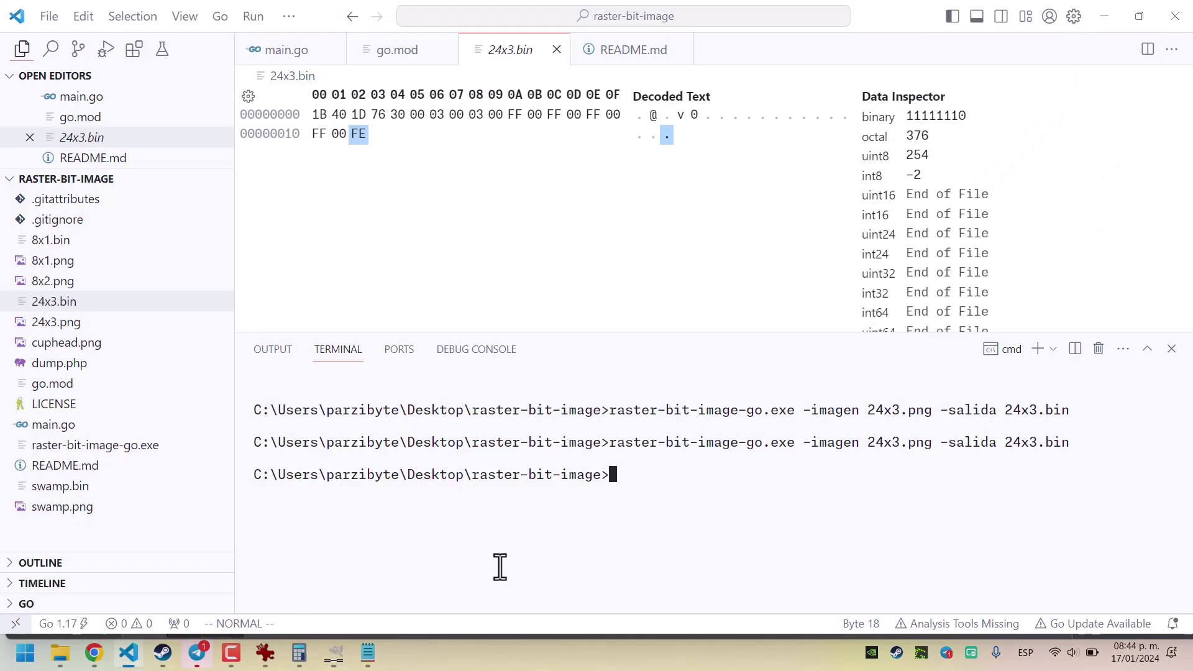
pyautogui.press('Up')
pyautogui.press('Return')
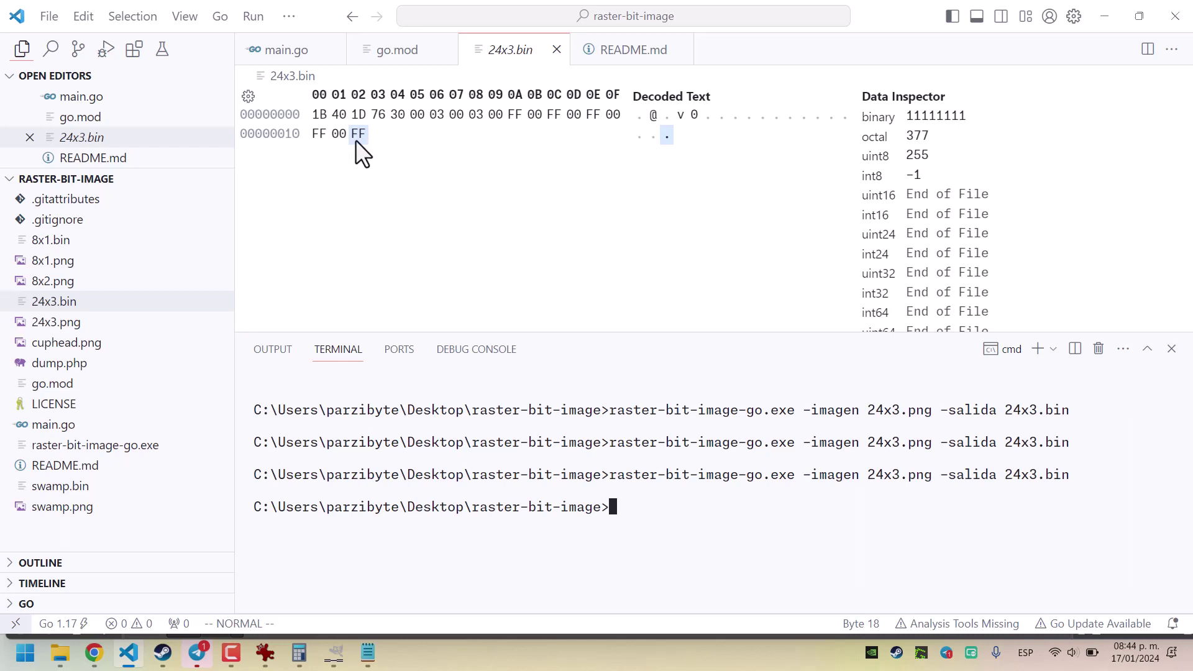
# Try to convert cuphead.png by running raster-bit-image-go.exe with -imagagen cuphead.png -salida cuphead.bin.
pyautogui.press('Up')
pyautogui.press('BackSpace')
pyautogui.press('BackSpace')
pyautogui.press('BackSpace')
pyautogui.press('BackSpace')
pyautogui.press('BackSpace')
pyautogui.press('BackSpace')
pyautogui.press('BackSpace')
pyautogui.press('BackSpace')
pyautogui.press('BackSpace')
pyautogui.press('BackSpace')
pyautogui.press('BackSpace')
pyautogui.press('BackSpace')
pyautogui.press('BackSpace')
pyautogui.press('BackSpace')
pyautogui.press('BackSpace')
pyautogui.press('BackSpace')
pyautogui.press('BackSpace')
pyautogui.press('BackSpace')
pyautogui.press('BackSpace')
pyautogui.press('BackSpace')
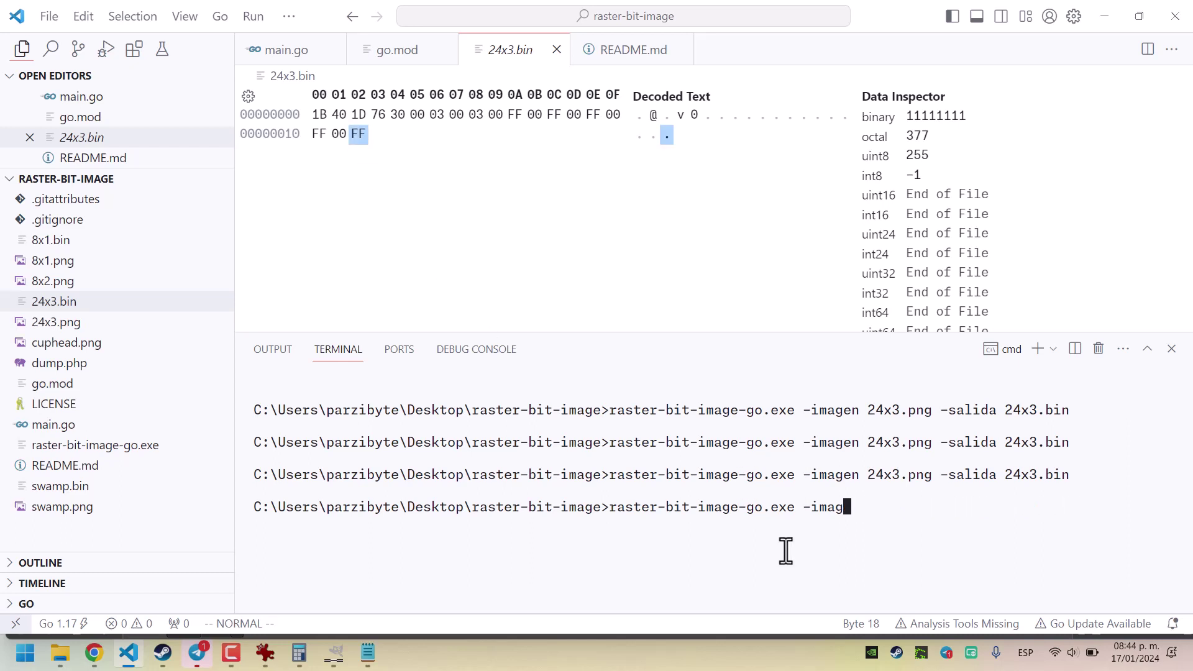
pyautogui.write('agen cuphead.png -')
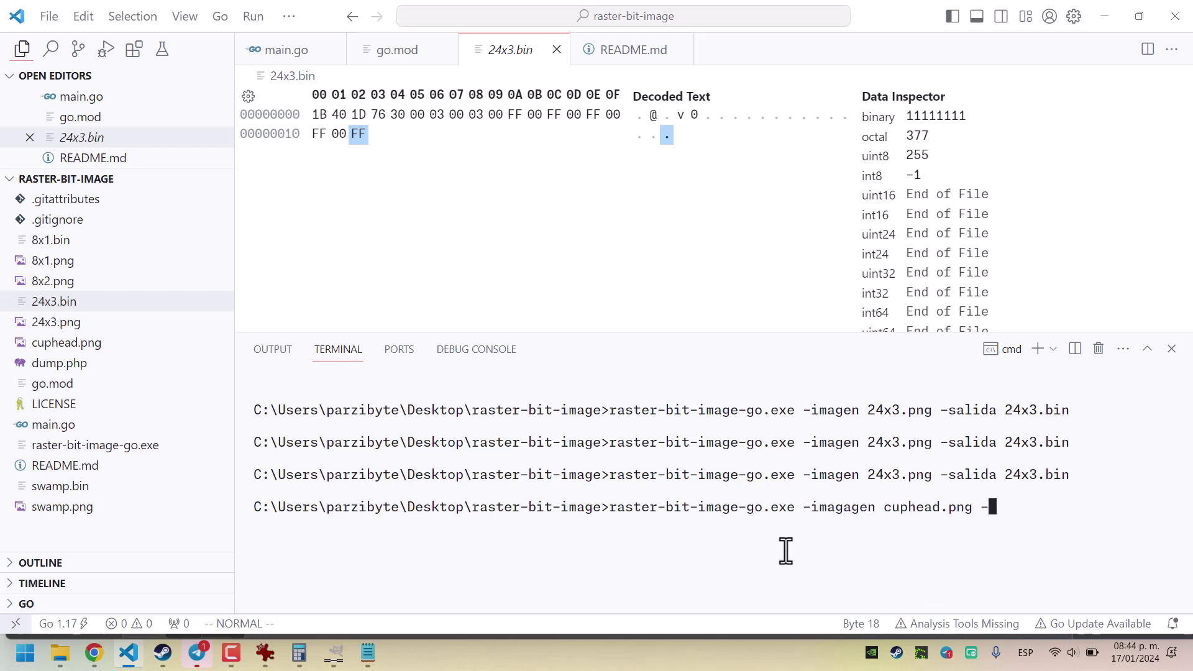
pyautogui.write('salida cuphead.bin')
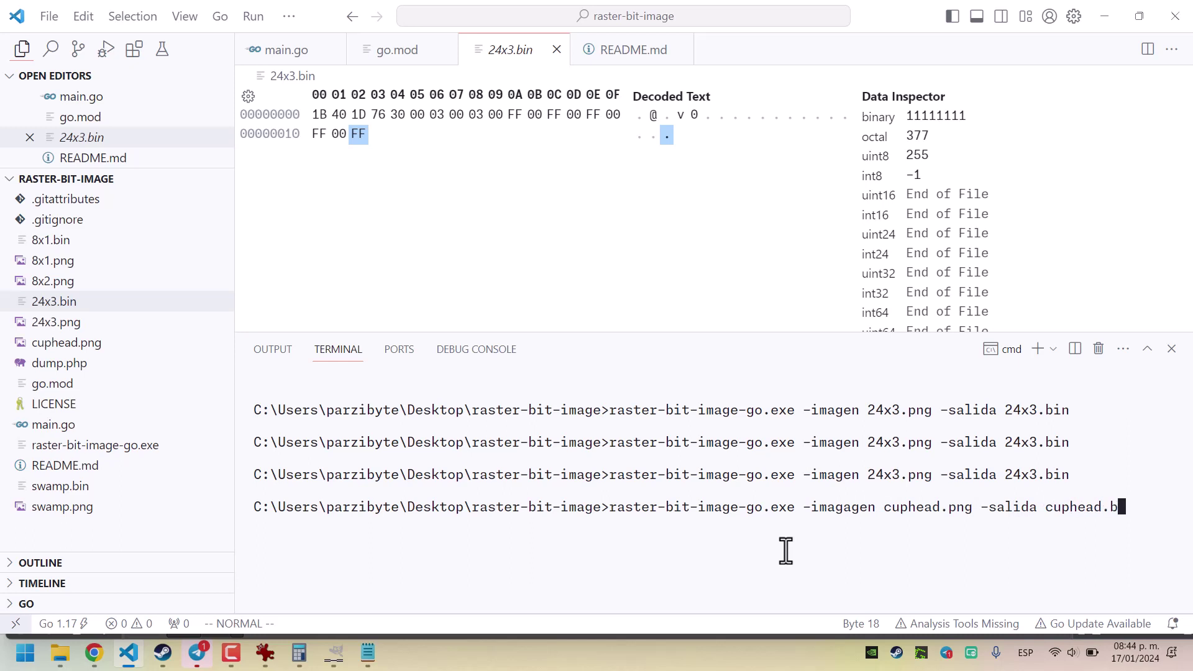
pyautogui.press('Return')
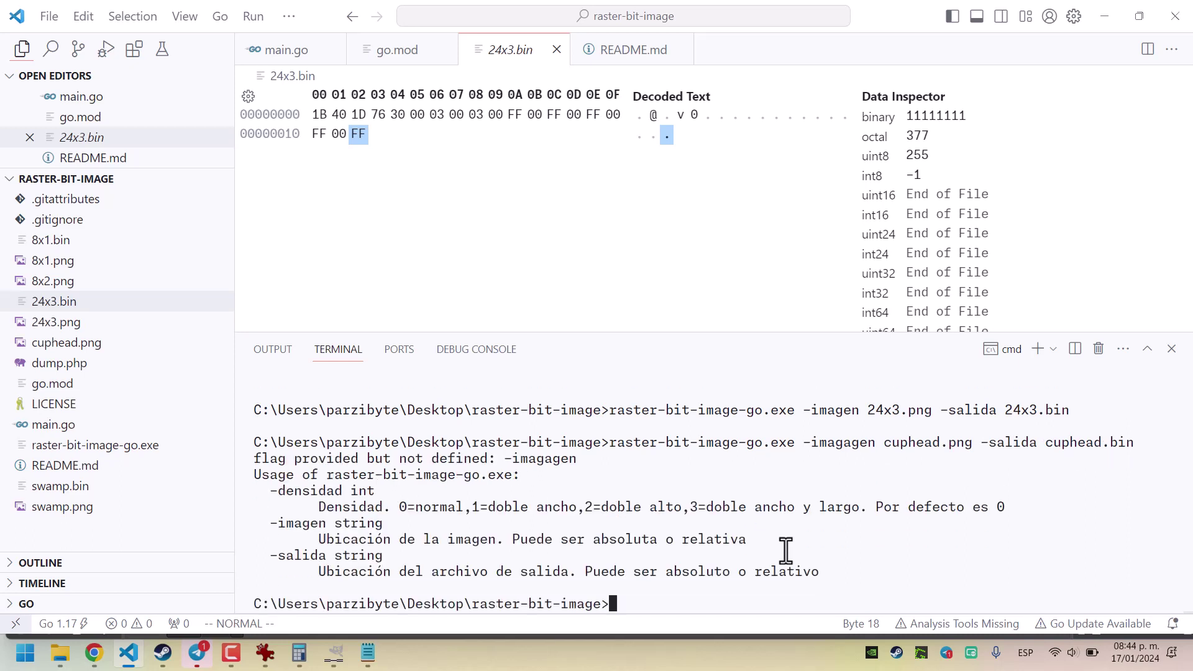
# Correct the misspelled image flag to -imagen in the previous command and run the cuphead.png conversion.
pyautogui.press('Up')
pyautogui.hotkey('ctrl', 'Left')
pyautogui.hotkey('ctrl', 'Left')
pyautogui.hotkey('ctrl', 'Left')
pyautogui.press('Left')
pyautogui.press('Left')
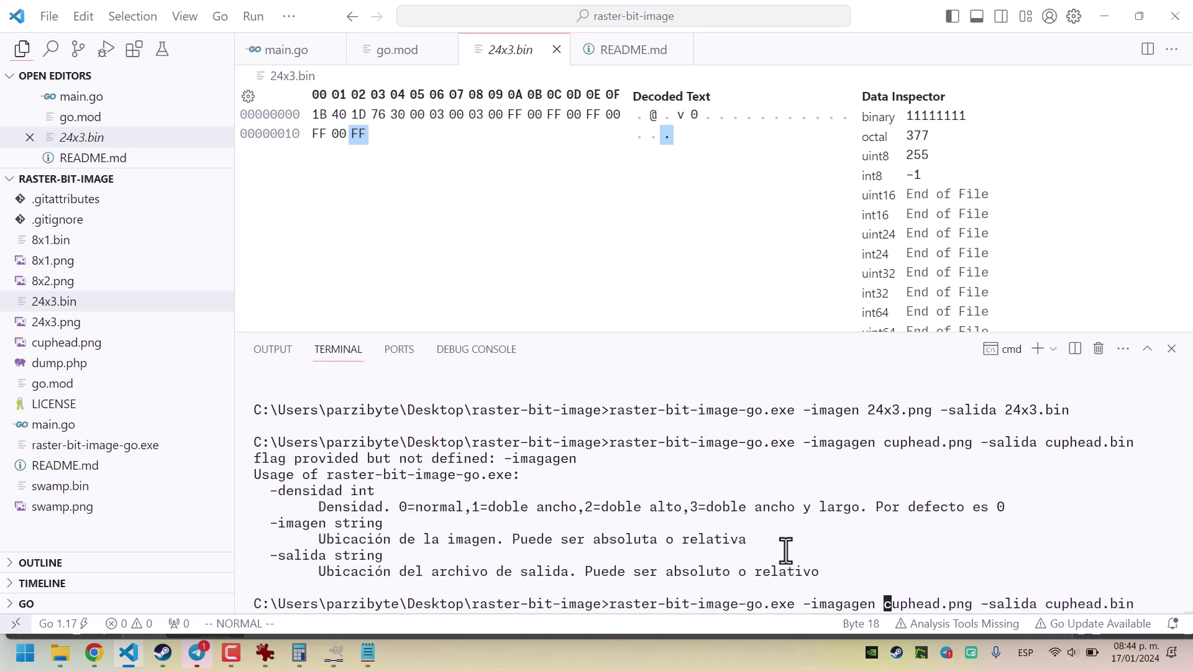
pyautogui.press('Left')
pyautogui.press('BackSpace')
pyautogui.press('BackSpace')
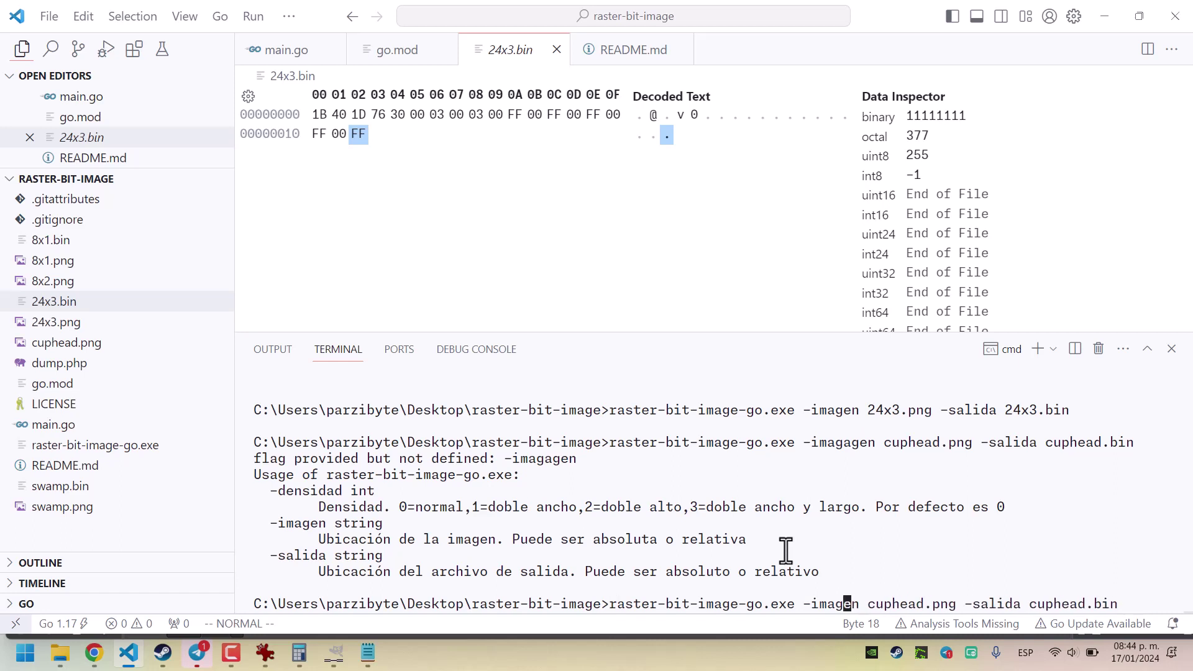
pyautogui.press('Return')
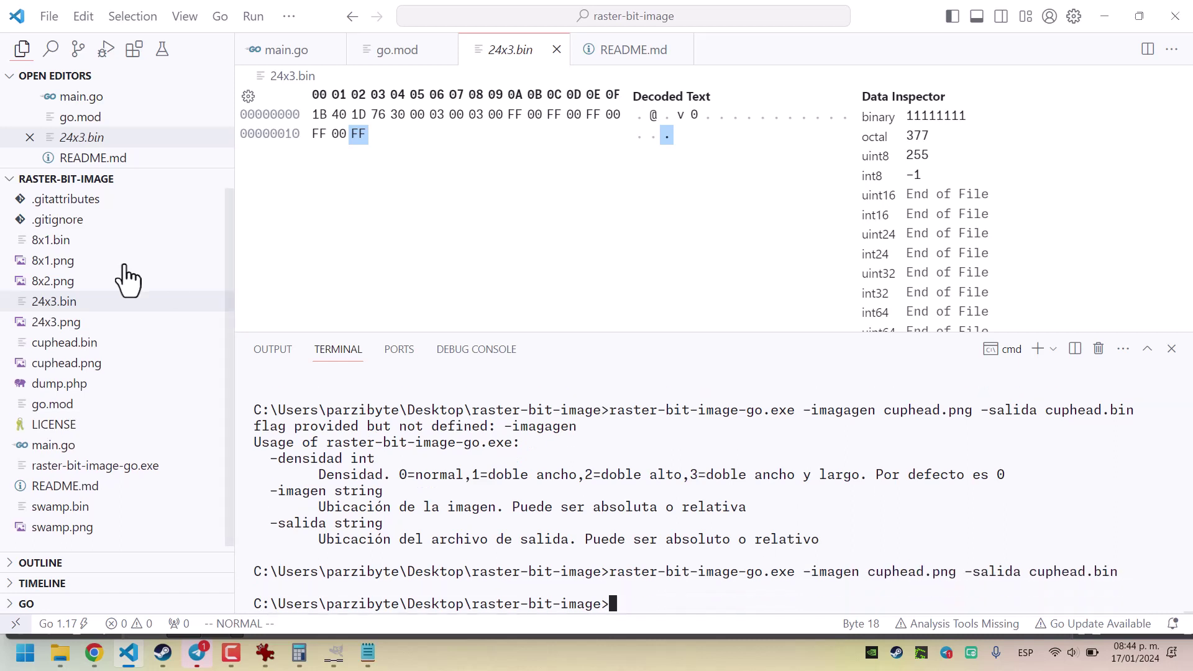
# Open the generated cuphead.bin file in the Hex Editor.
pyautogui.click(25, 342)
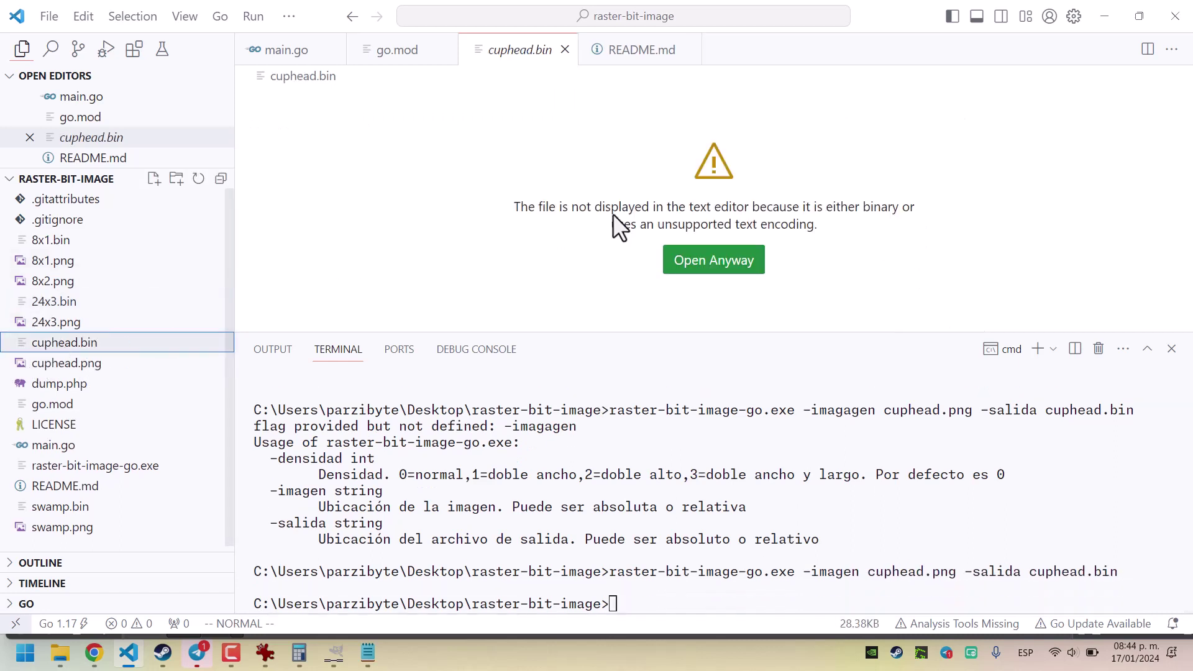
pyautogui.click(709, 261)
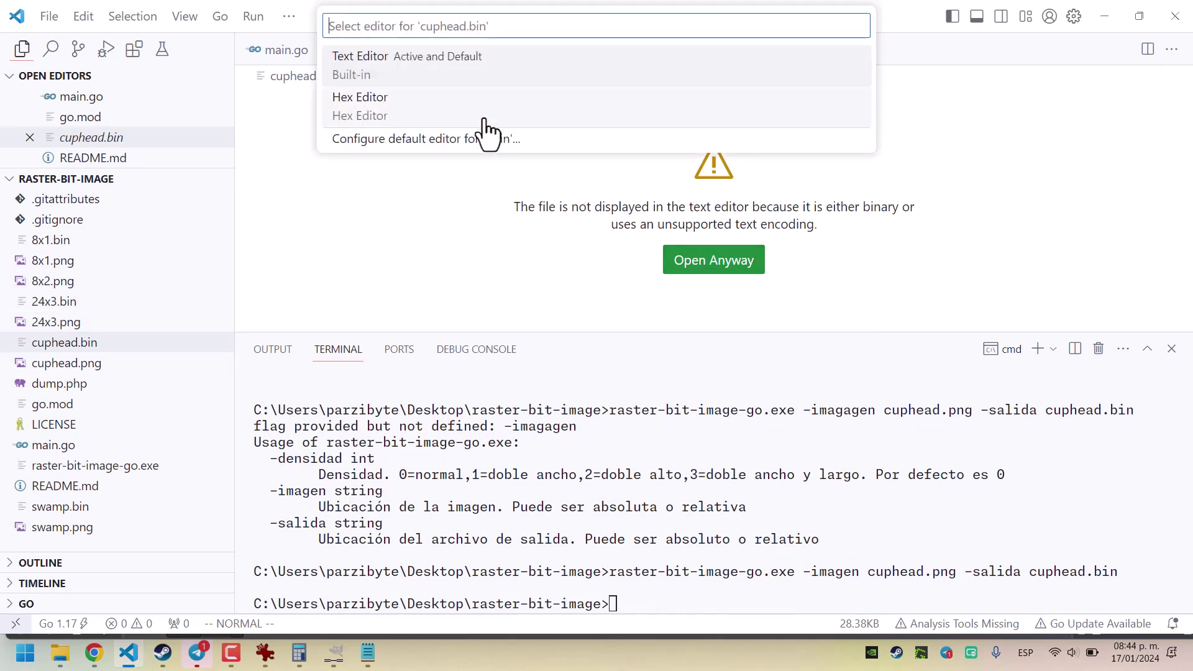
pyautogui.click(462, 115)
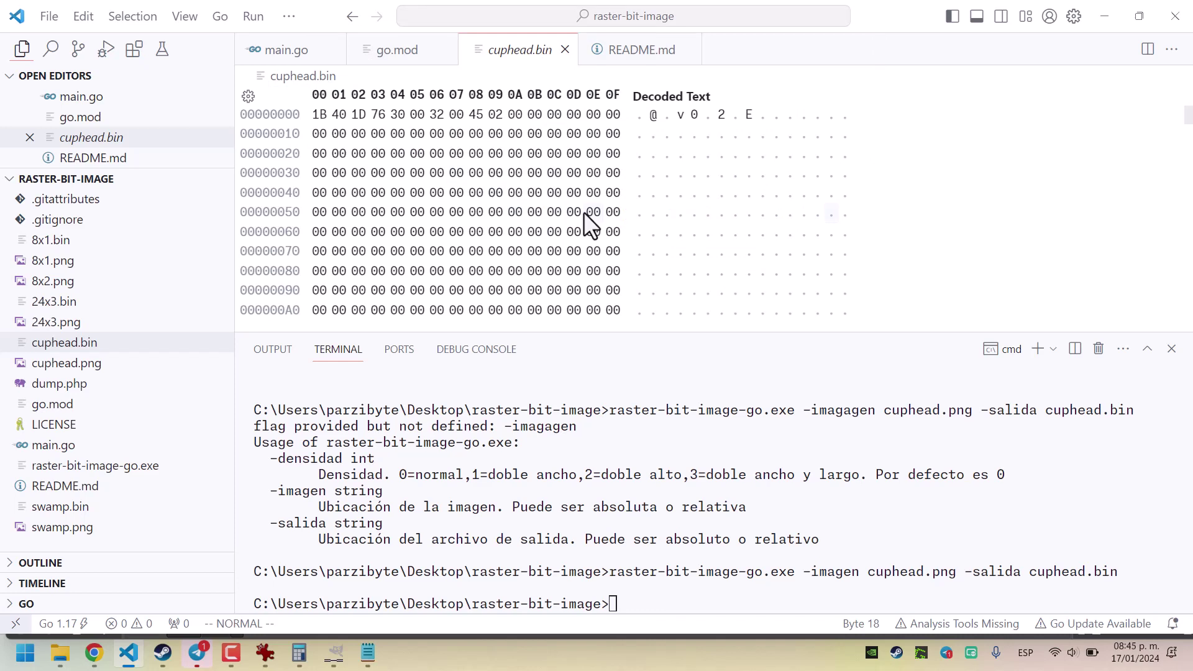
# Inspect the header bytes 1B 40, the command bytes 1D 76 30 and the density byte of cuphead.bin.
pyautogui.click(320, 114)
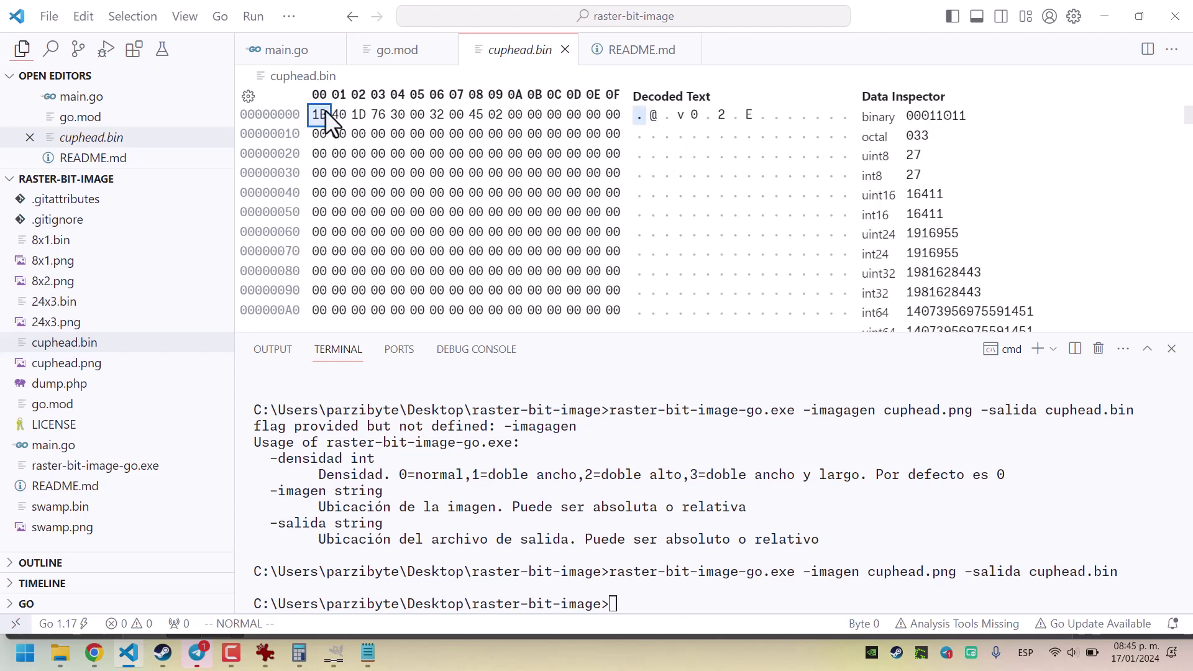
pyautogui.click(338, 116)
pyautogui.click(360, 116)
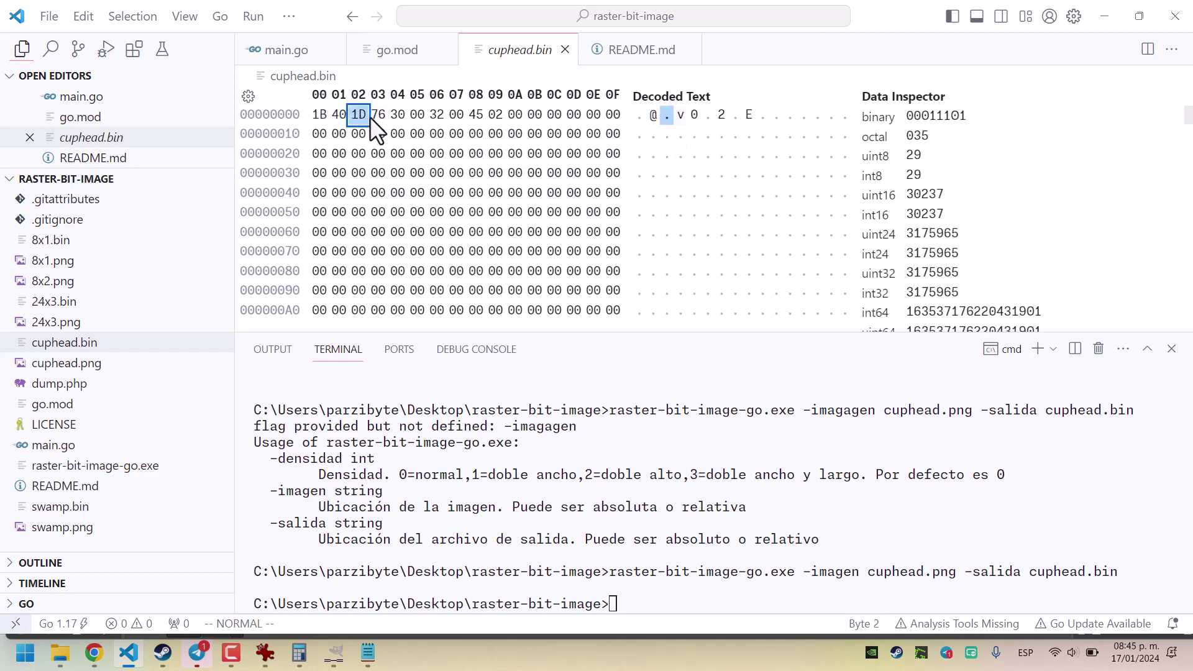
pyautogui.click(378, 117)
pyautogui.click(400, 117)
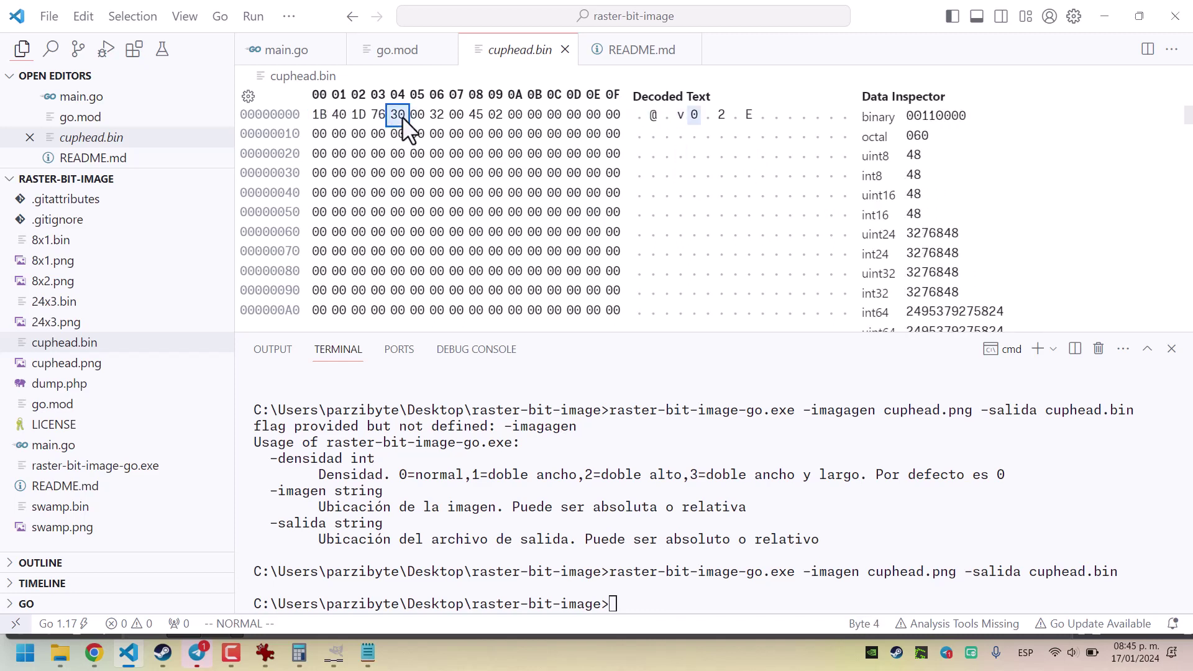
pyautogui.click(418, 115)
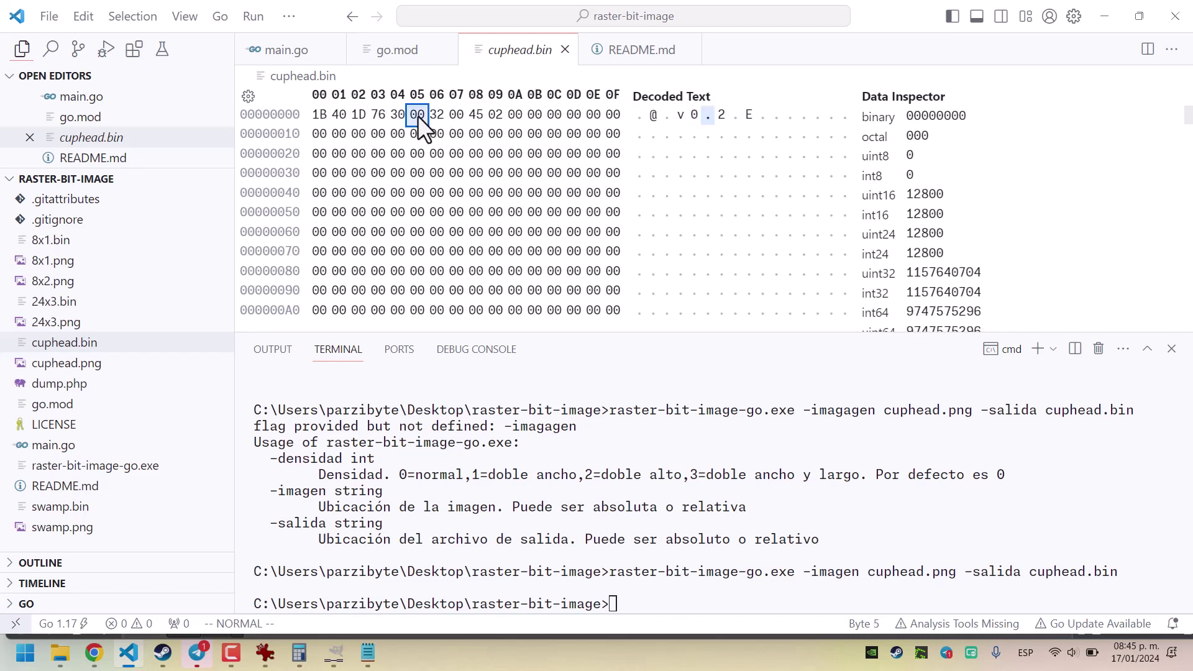
# Rerun the cuphead.png conversion with -densidad 3 added and check the density byte in cuphead.bin.
pyautogui.click(644, 541)
pyautogui.press('Up')
pyautogui.write('-')
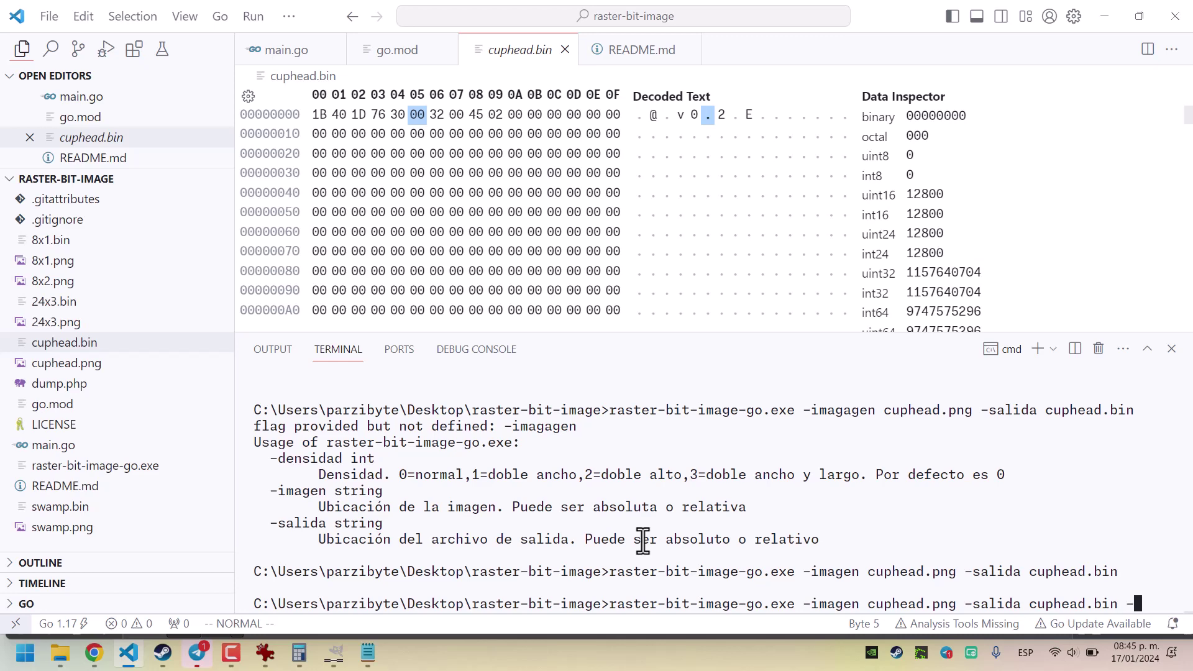
pyautogui.write('densidad')
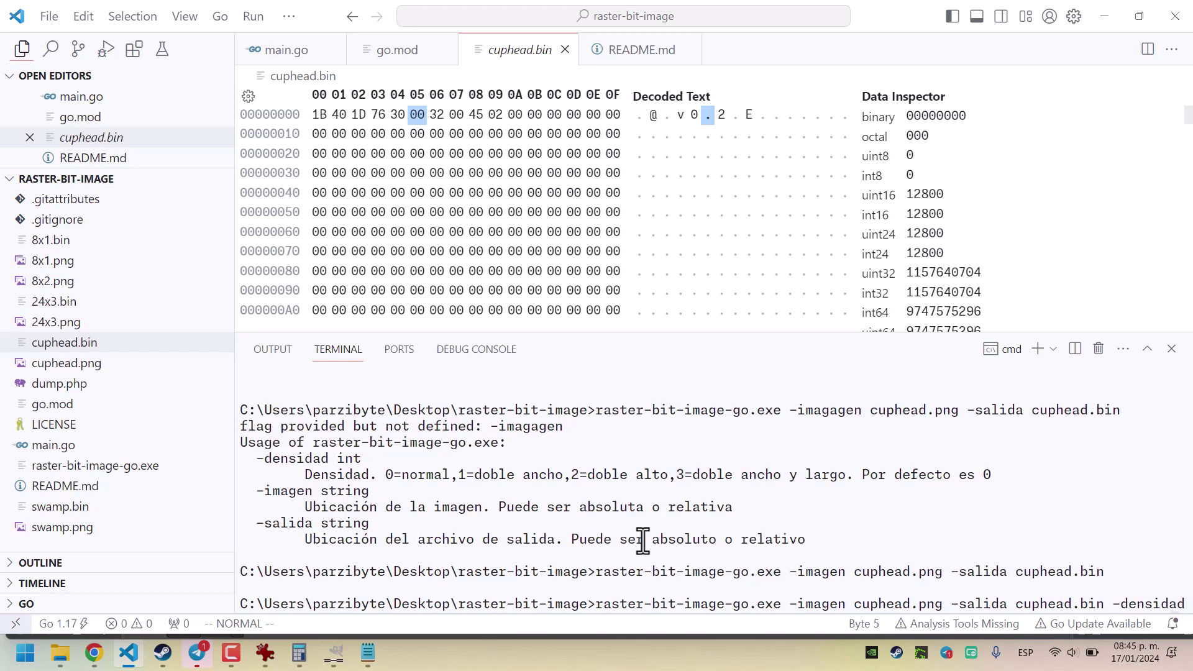
pyautogui.write(' 3')
pyautogui.press('Return')
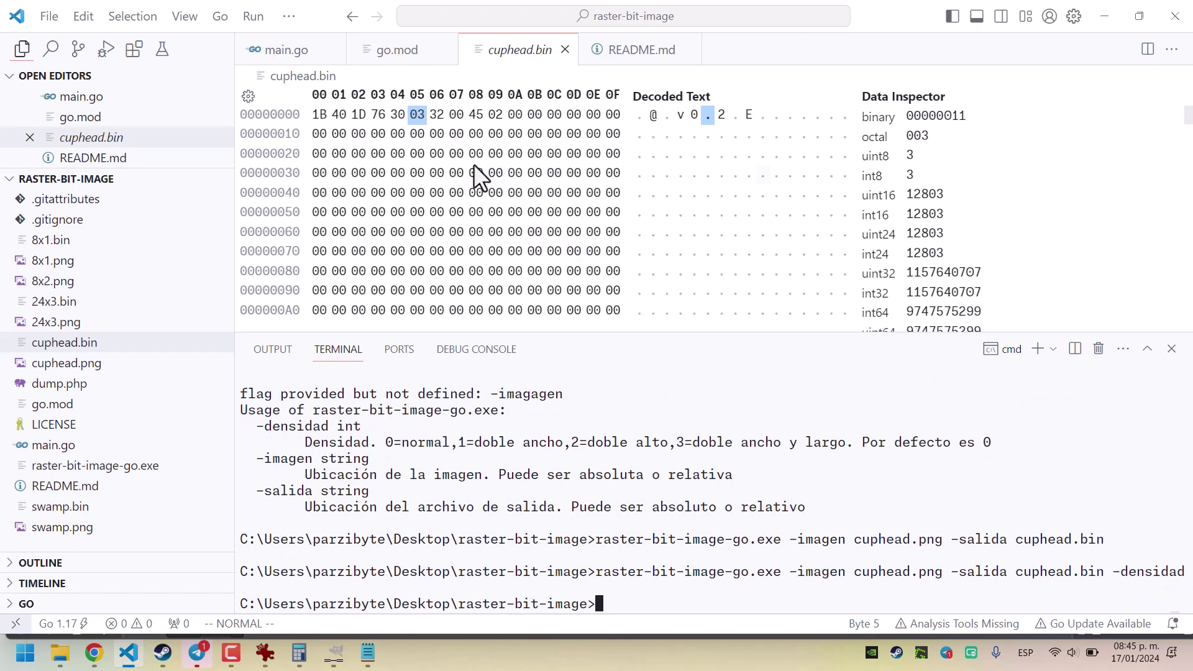
pyautogui.click(414, 117)
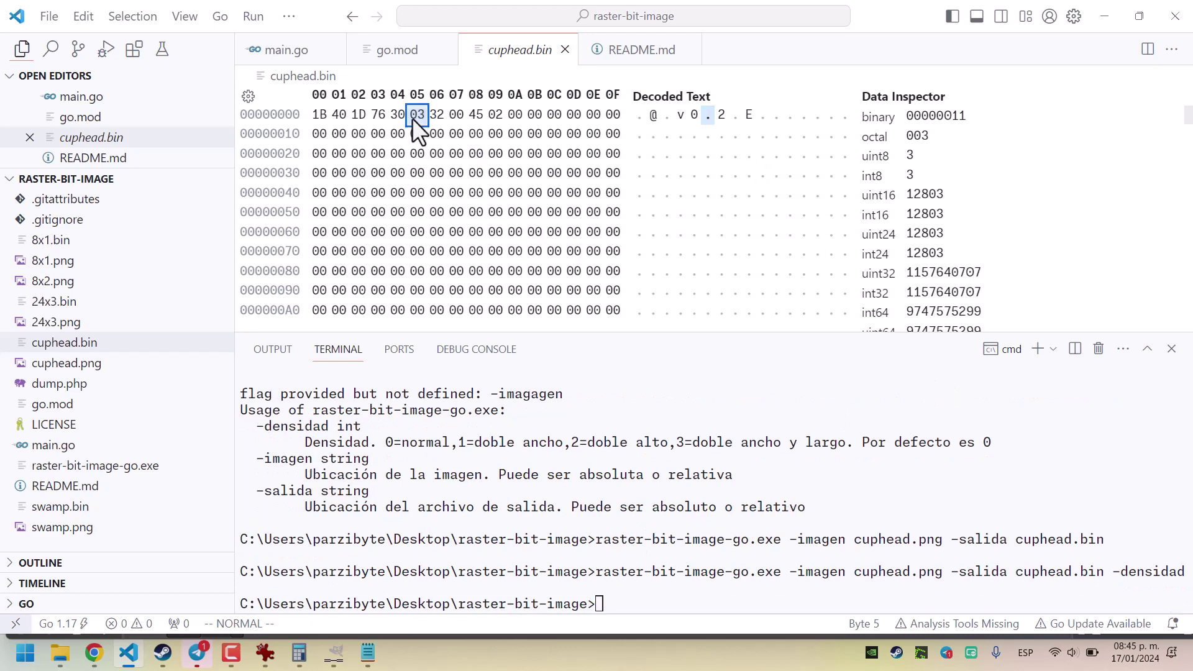